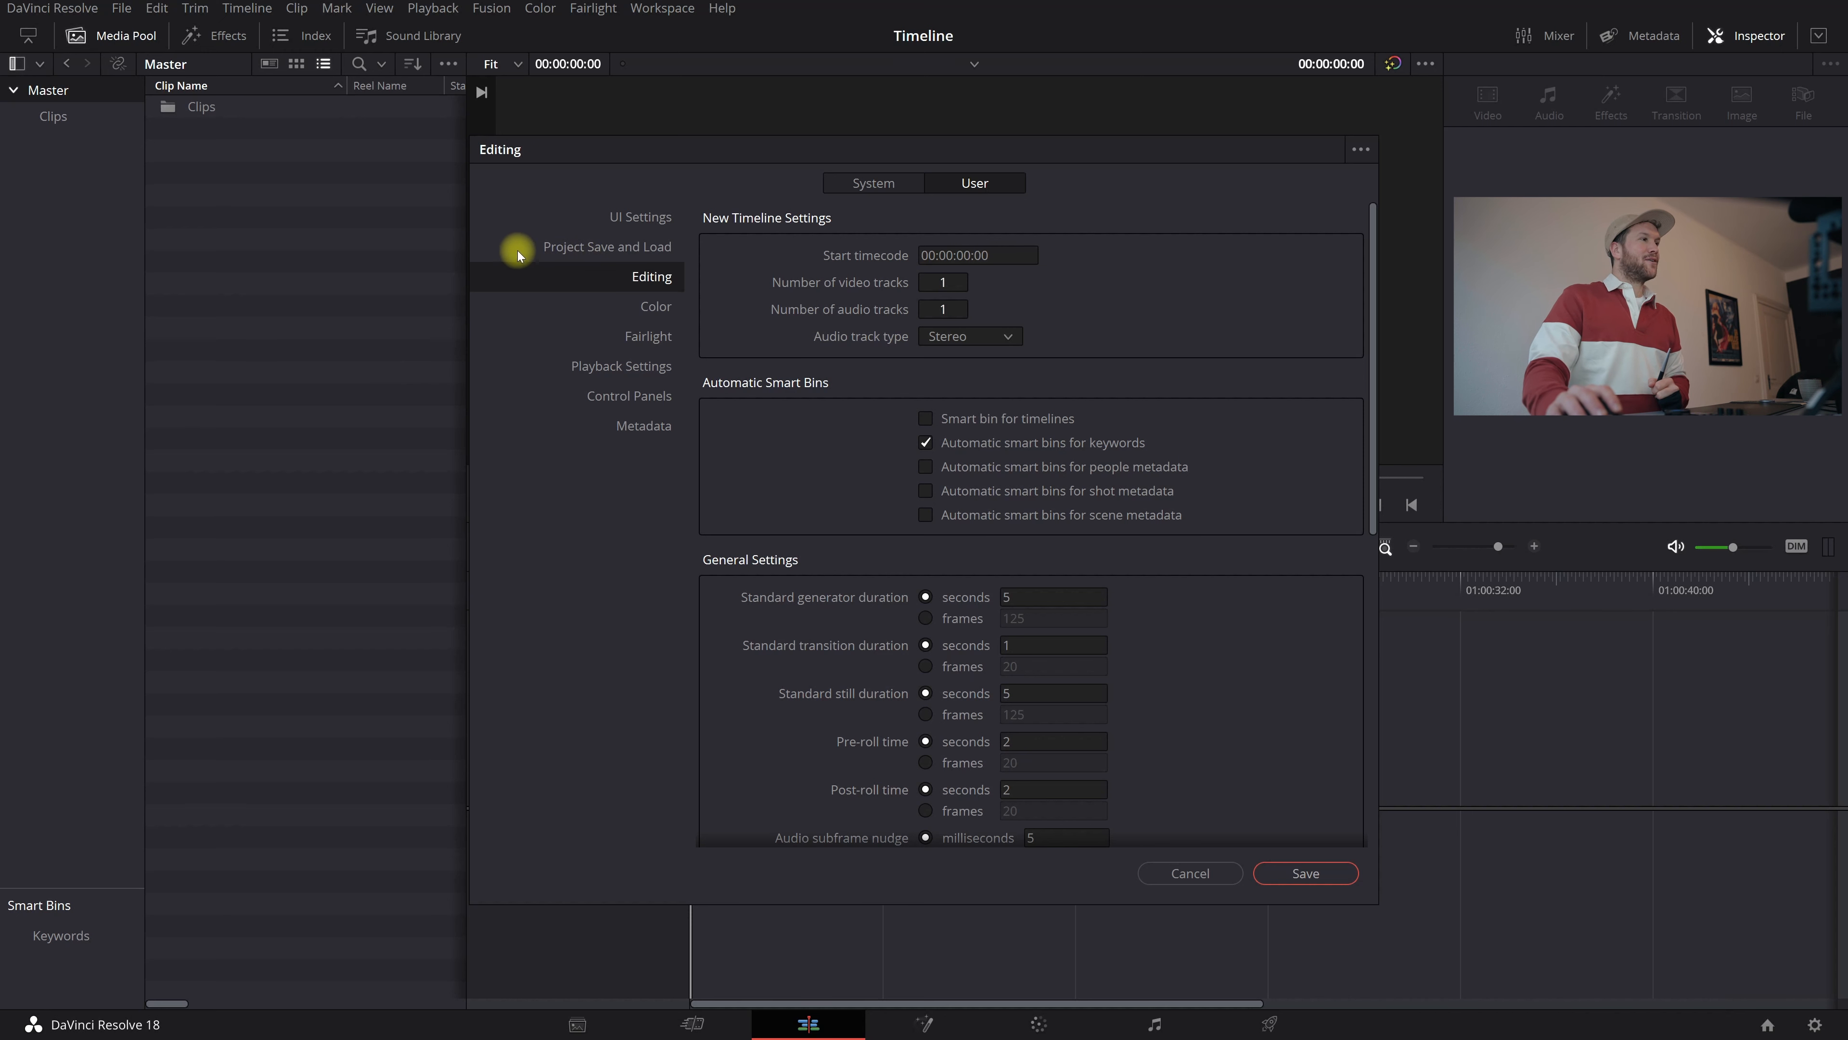
# - Review the Project Save and Load preferences, including live save and project backups, and save the preferences
pyautogui.click(619, 247)
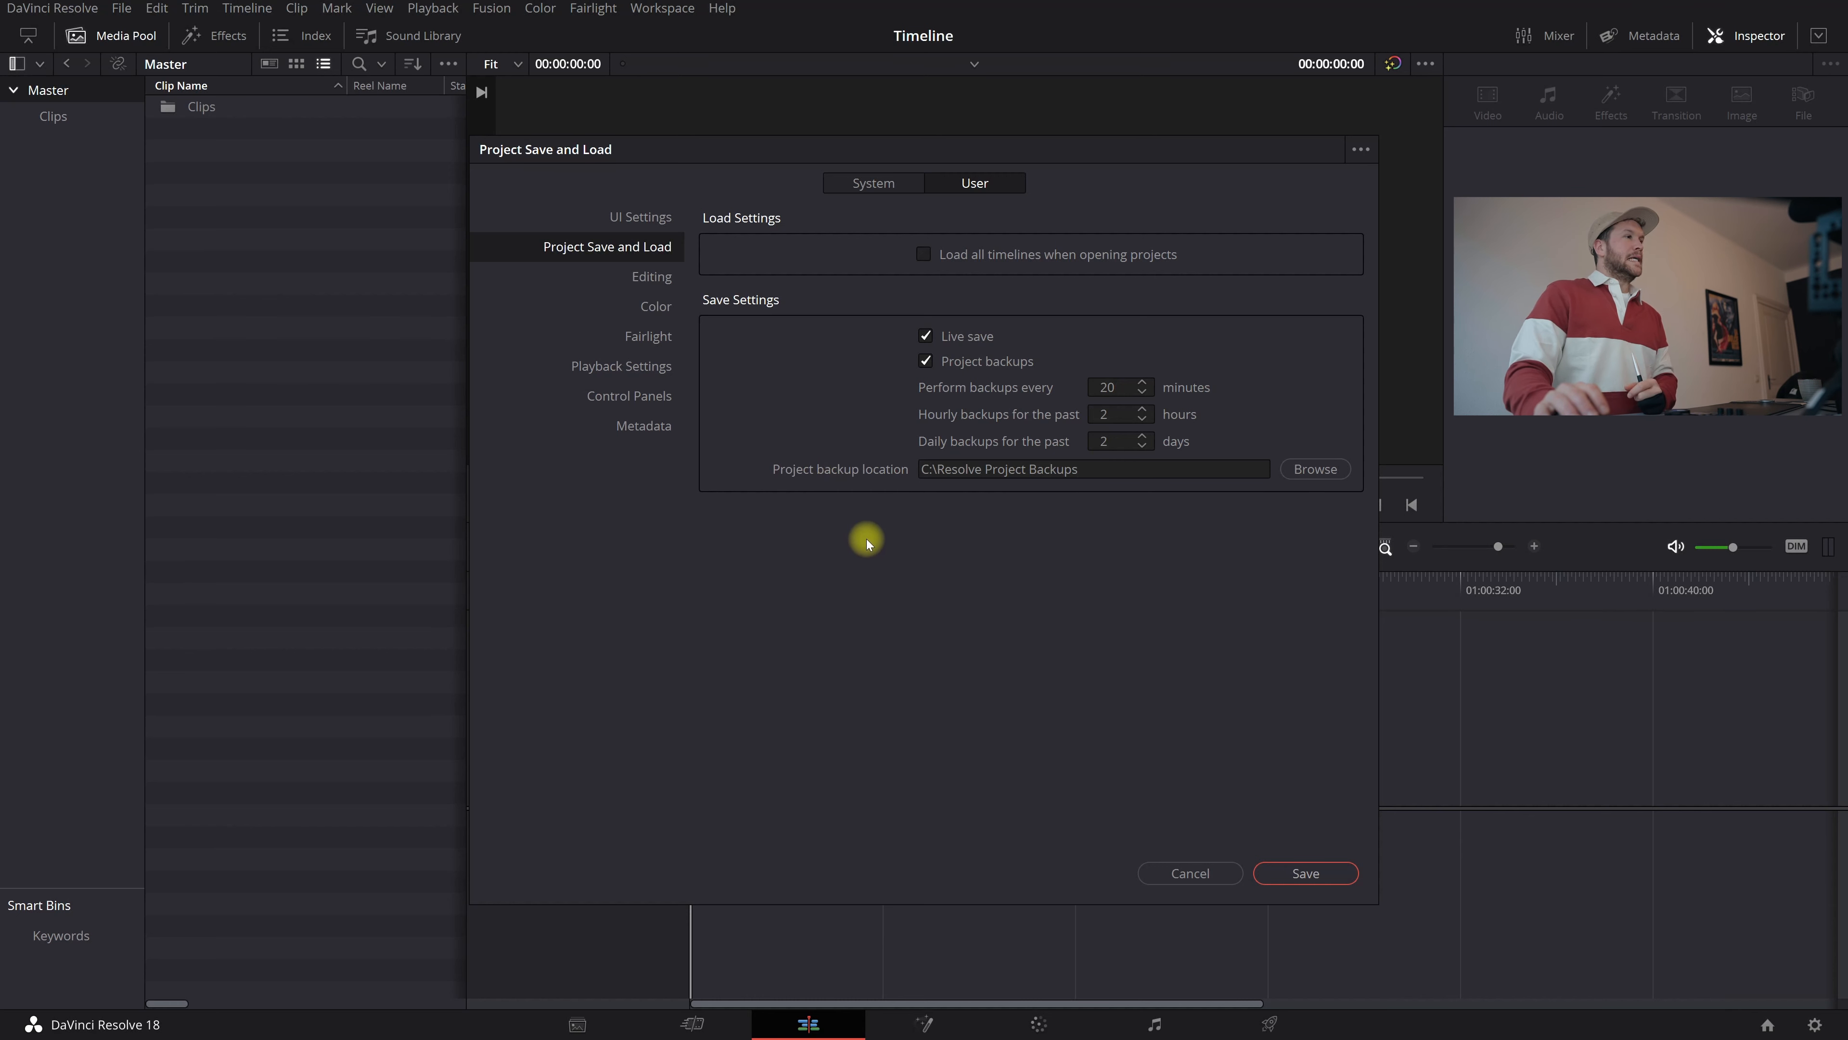
pyautogui.click(1306, 873)
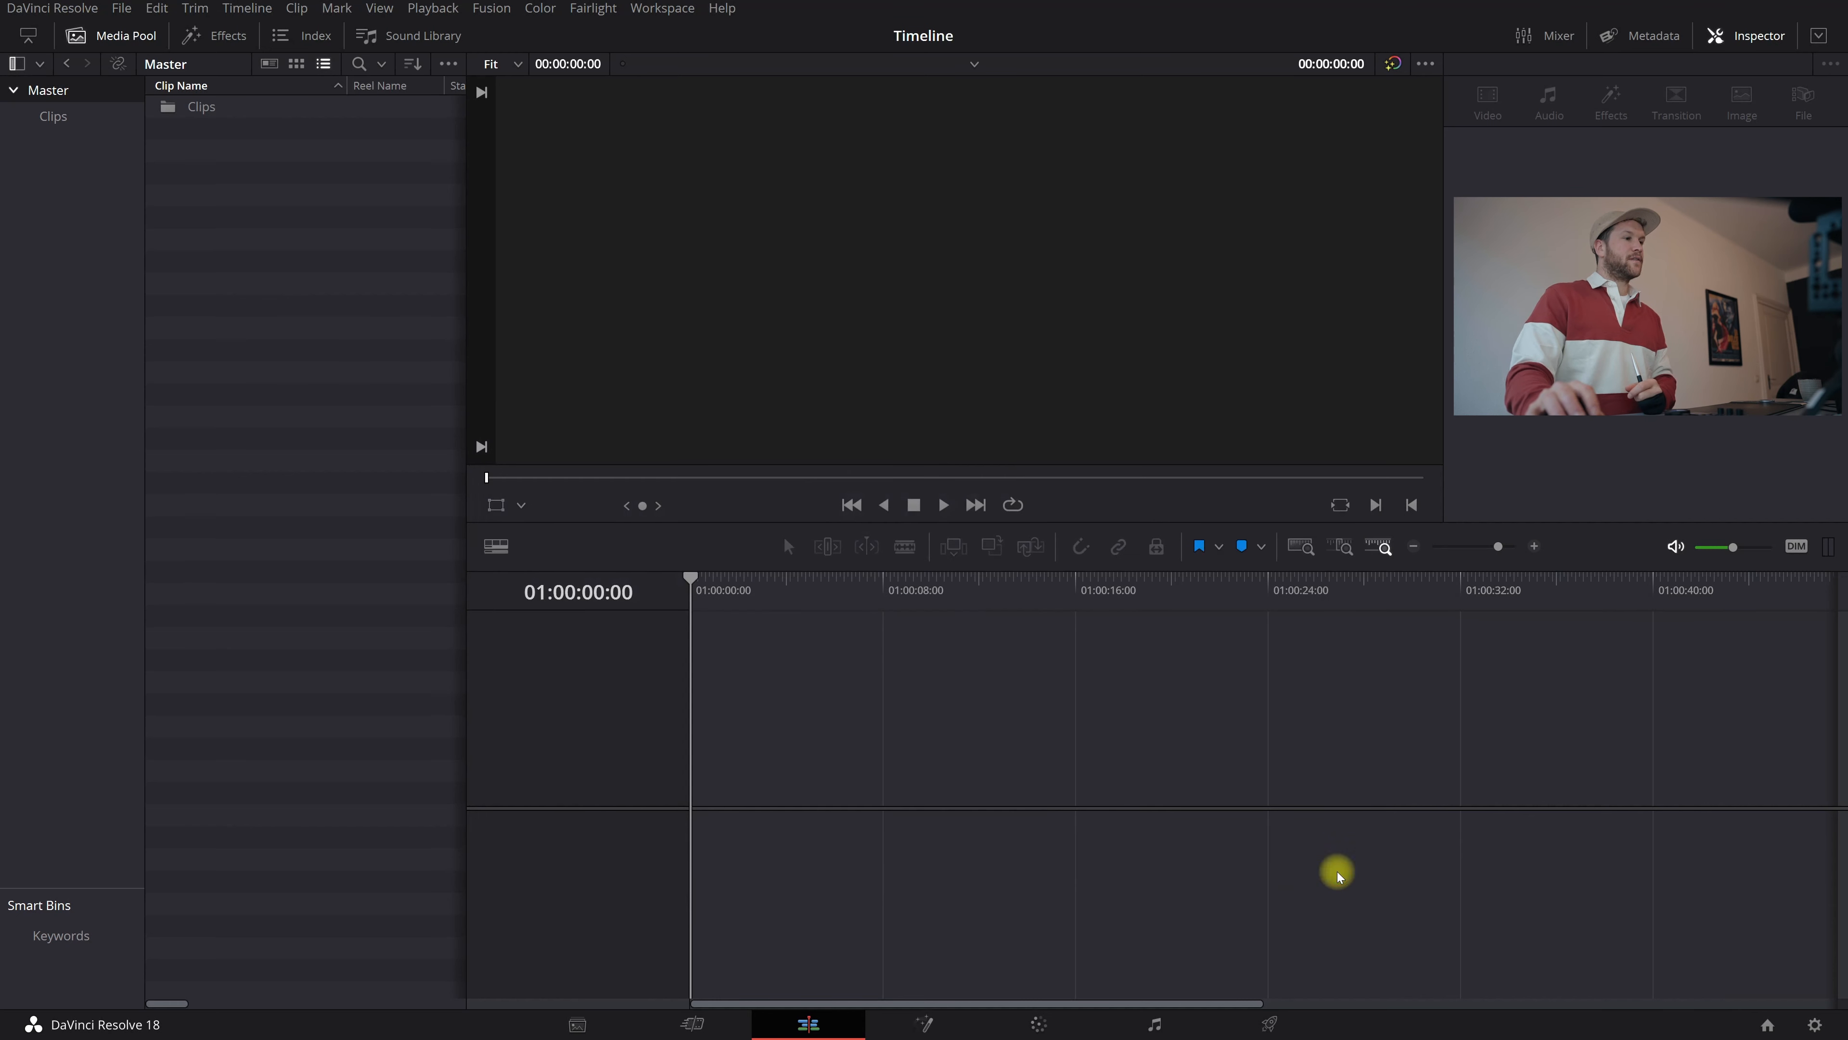
# - Create a new bin named "Timeline" in the Master bin of the media pool
pyautogui.rightClick(193, 144)
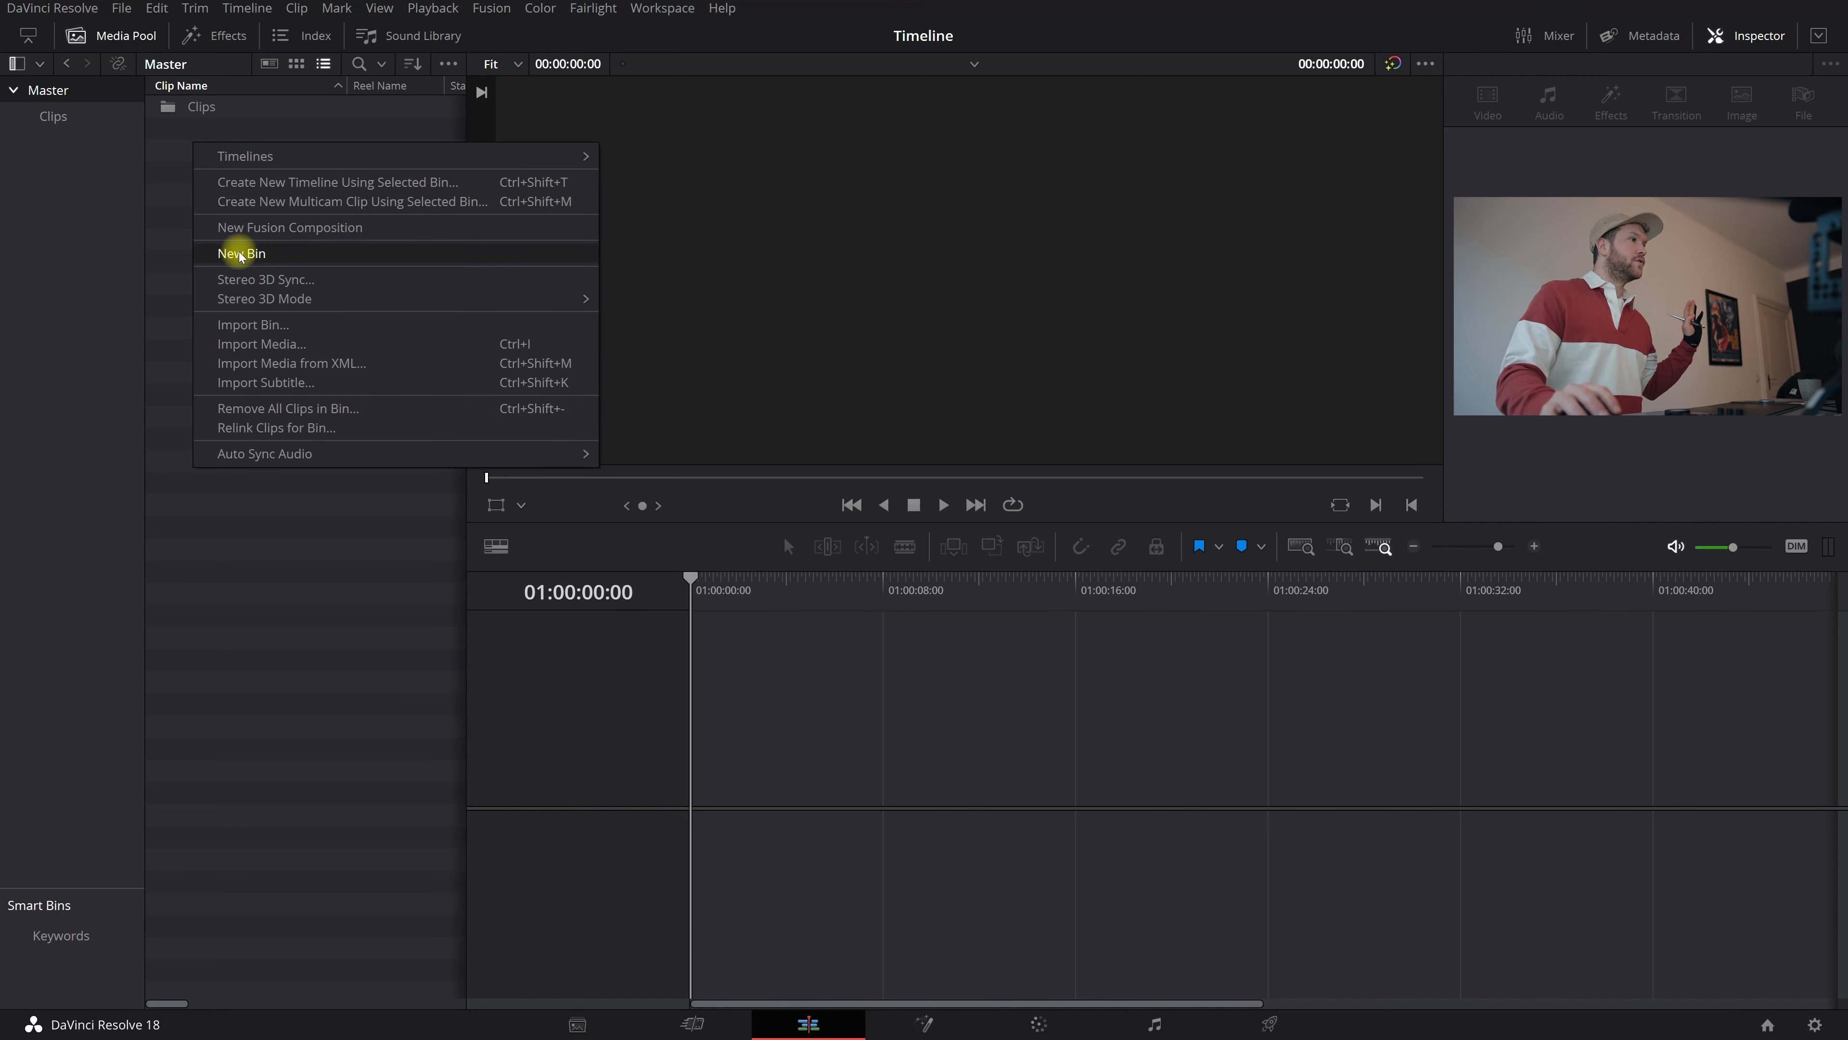
pyautogui.click(224, 254)
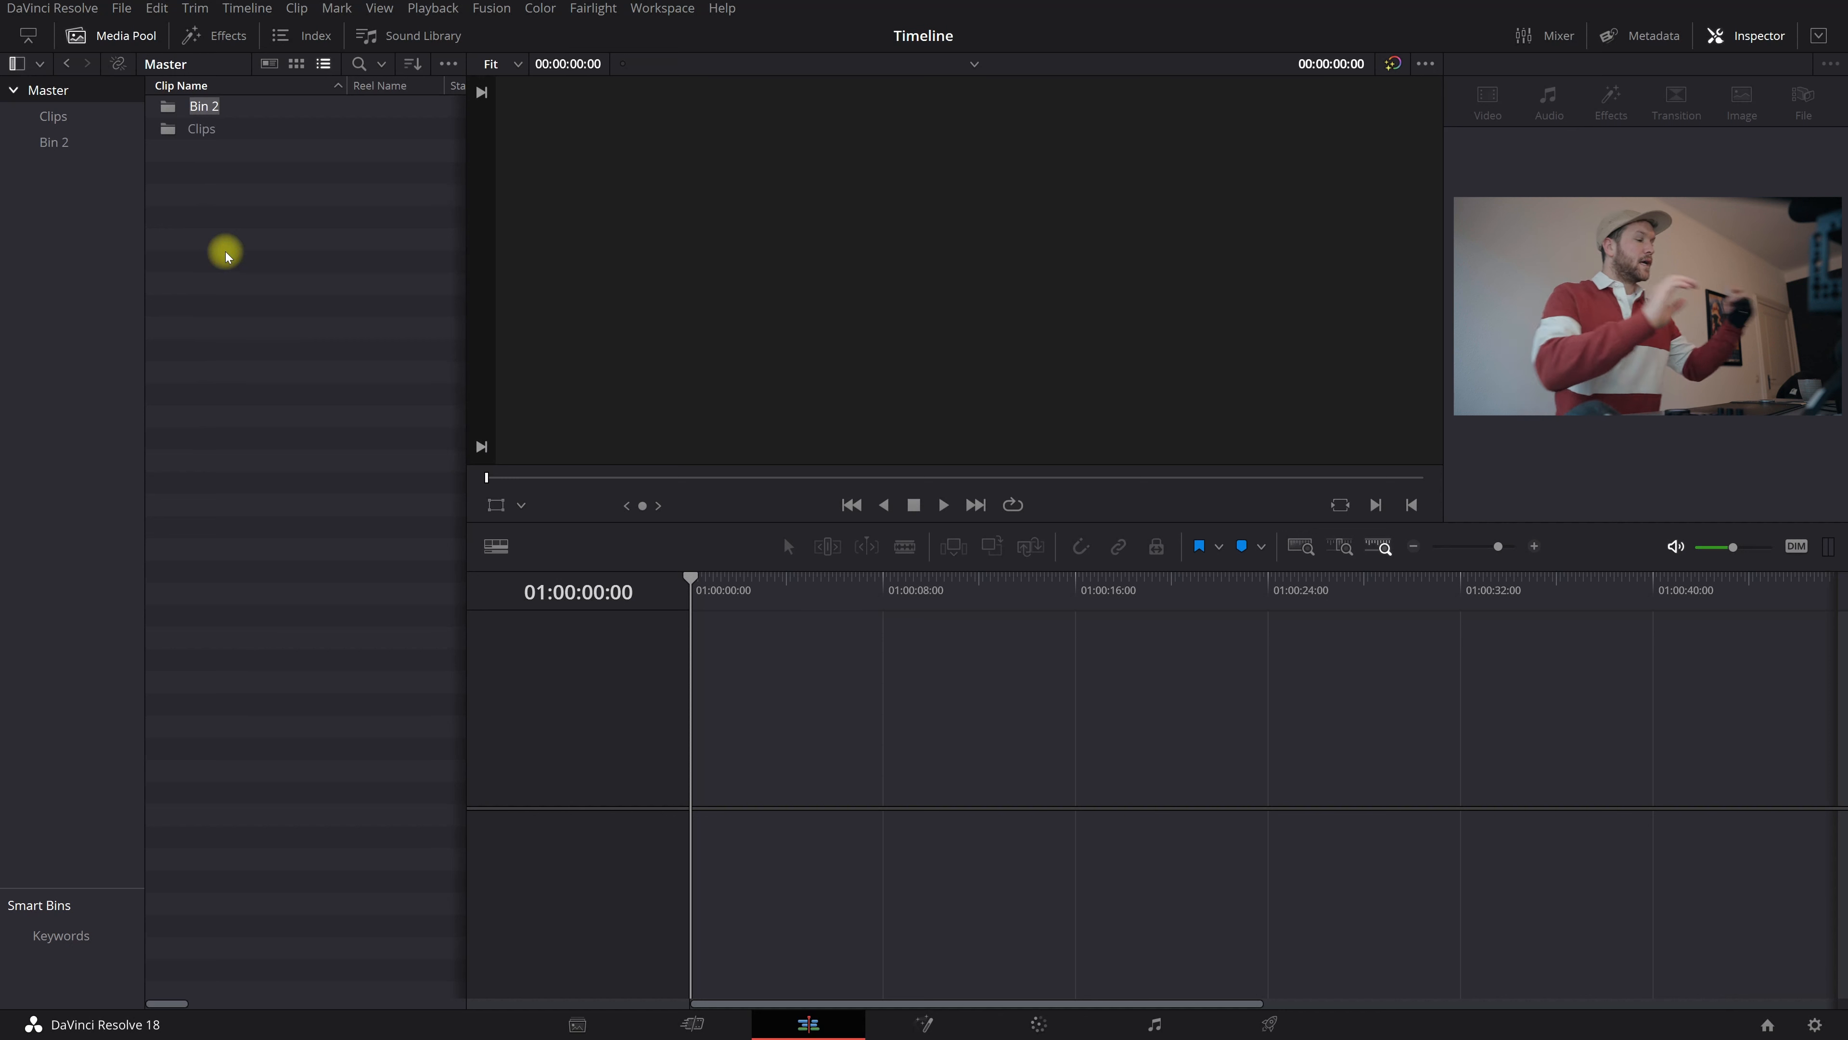
pyautogui.press('BackSpace')
pyautogui.write('Timeline')
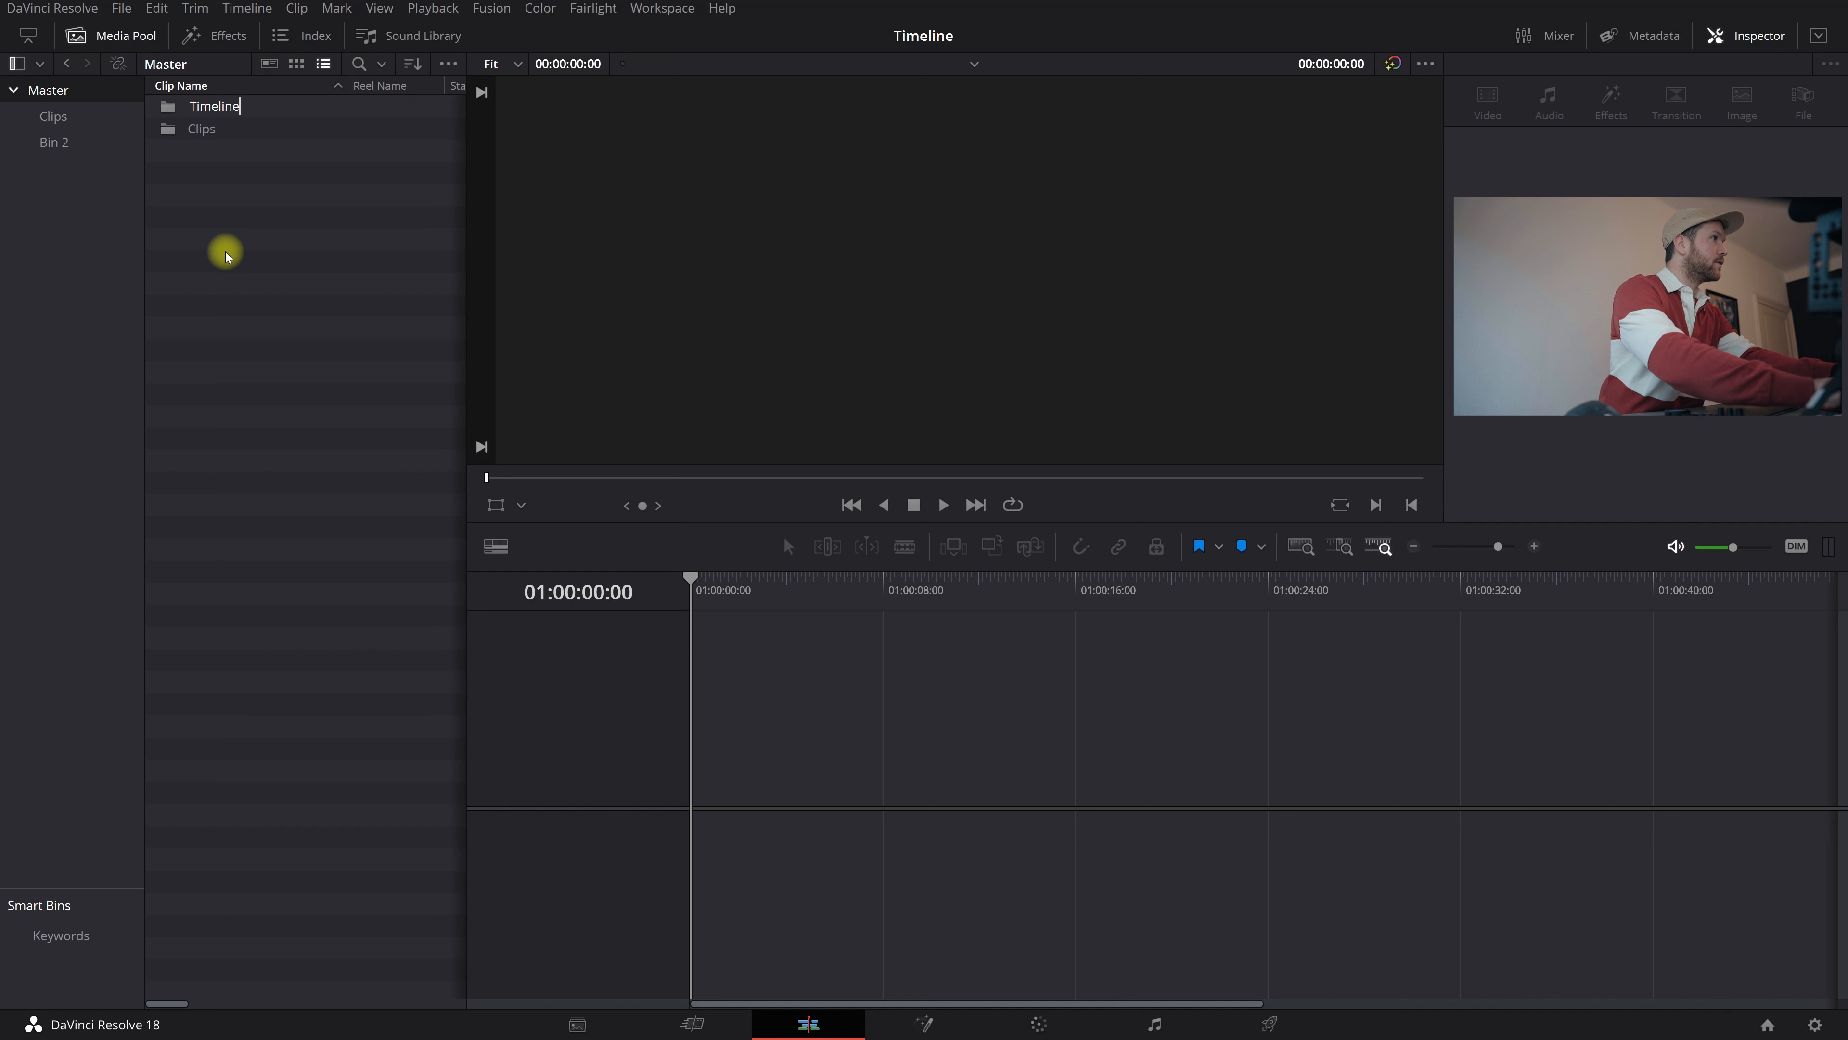
pyautogui.press('Return')
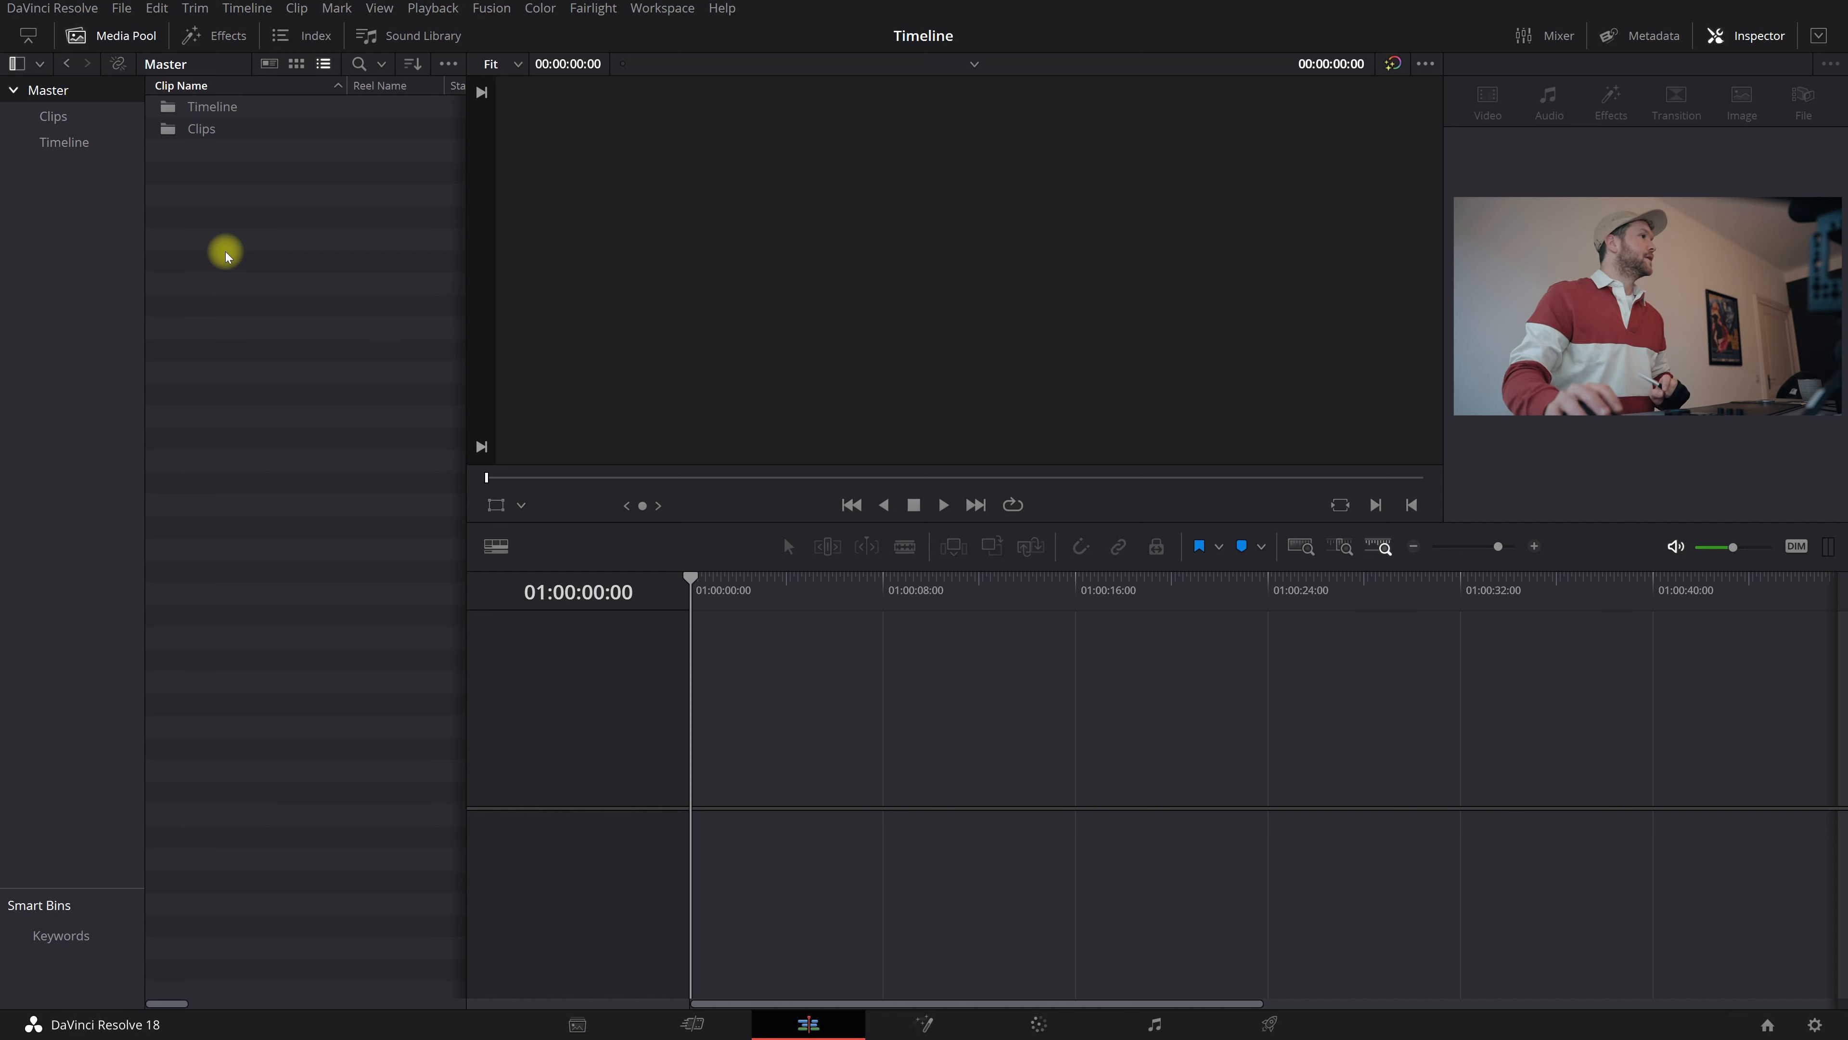
# - Create a new timeline named "Day01" inside the Timeline bin, with 5 video tracks and 5 audio tracks
pyautogui.doubleClick(169, 109)
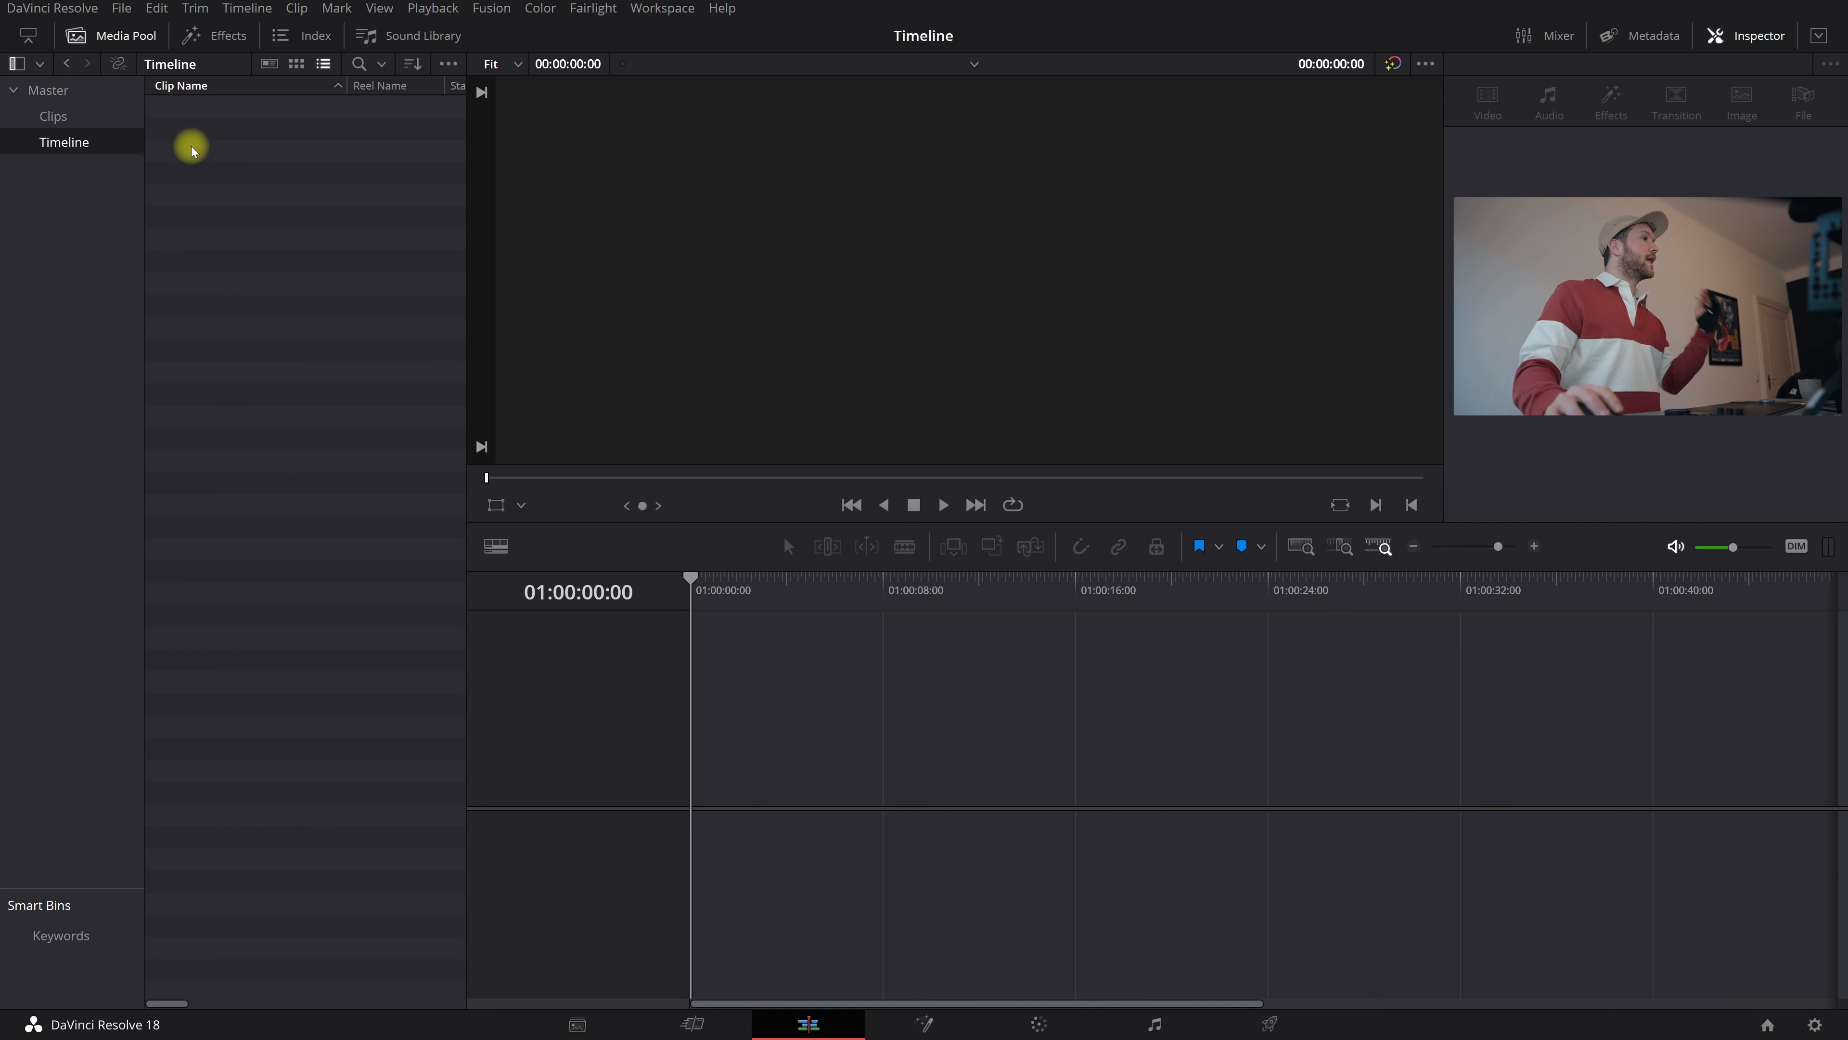
pyautogui.rightClick(193, 150)
pyautogui.moveTo(208, 162)
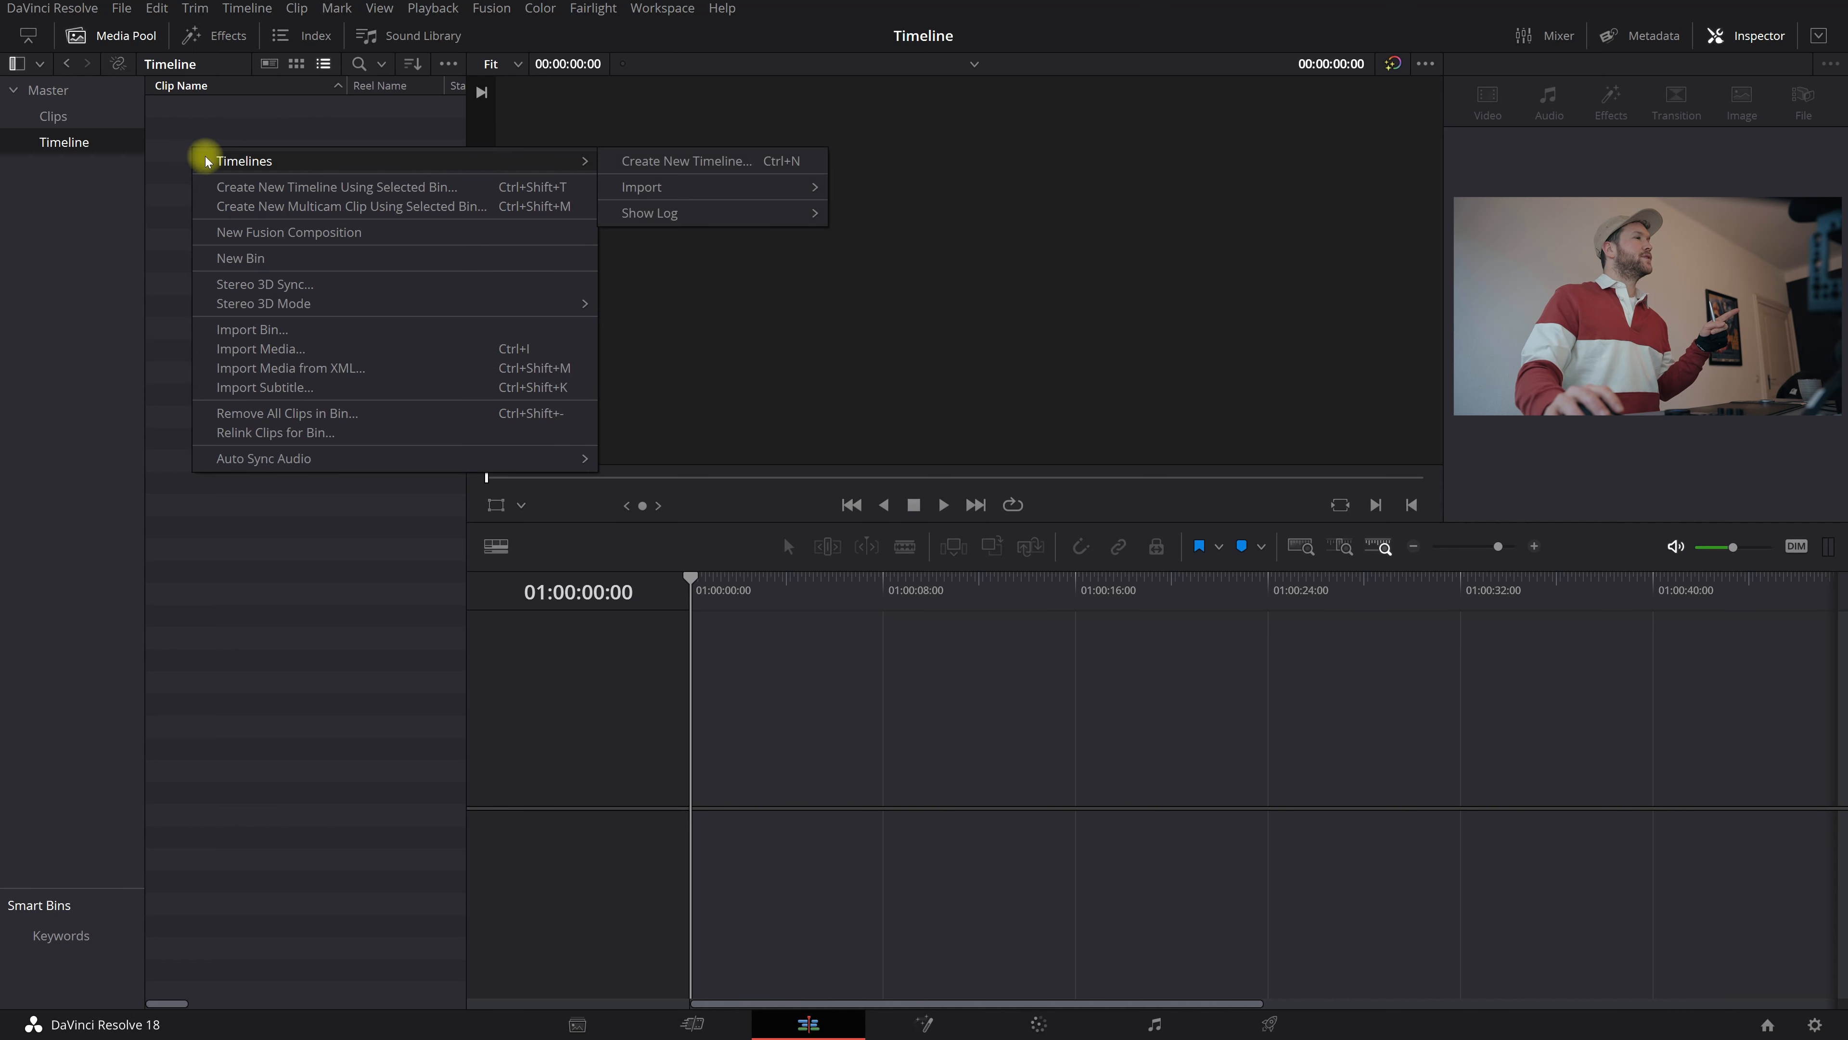
pyautogui.click(666, 162)
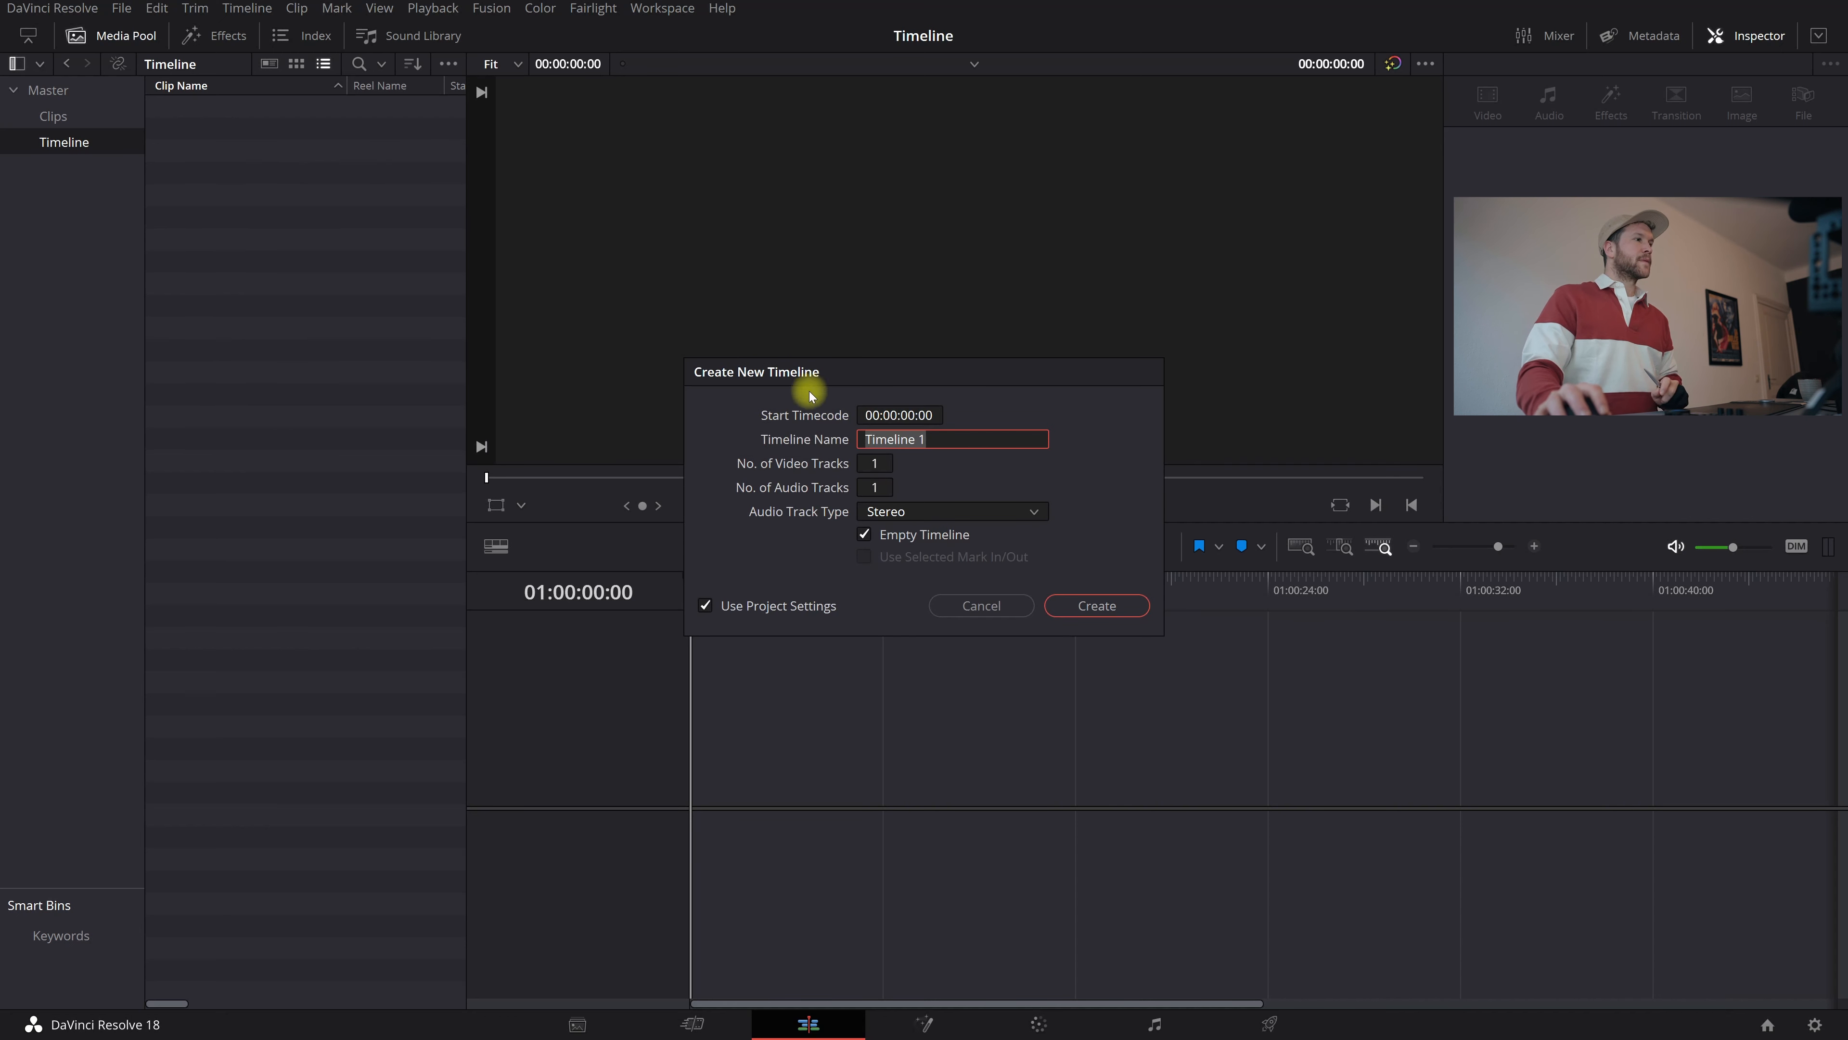
pyautogui.press('BackSpace')
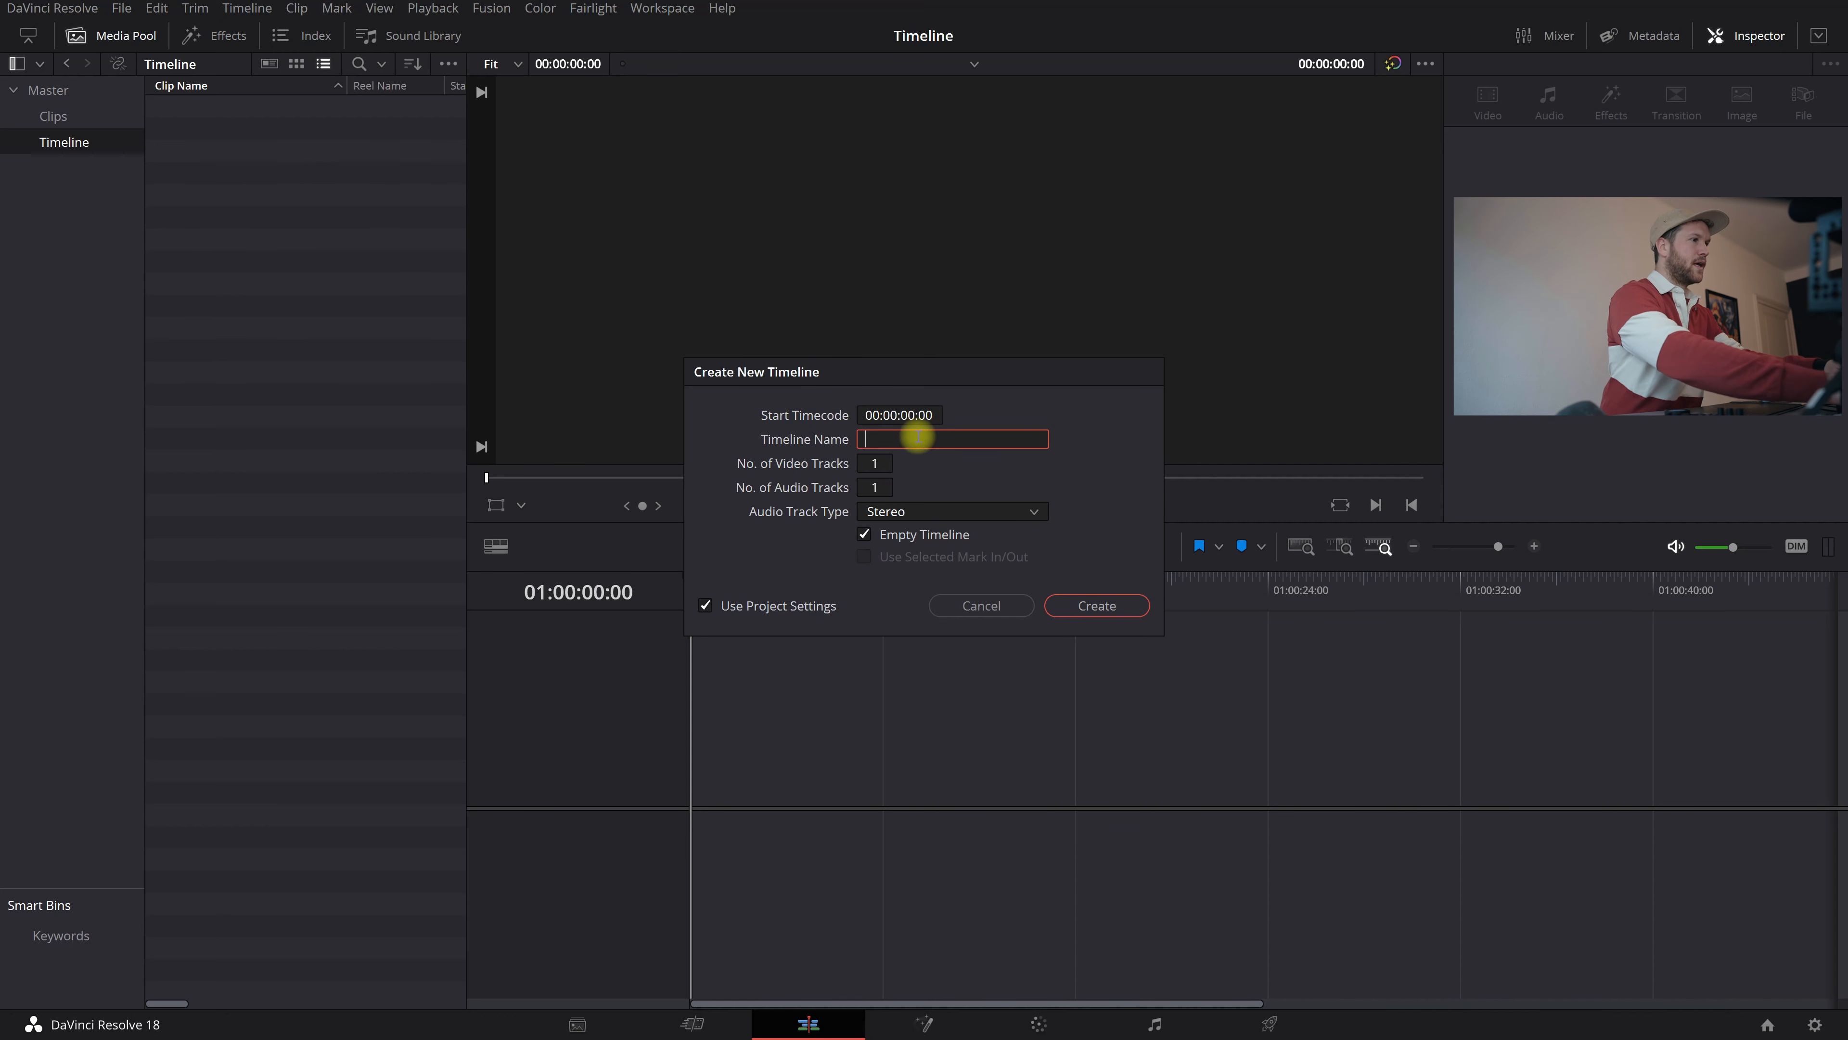
pyautogui.write('Day01')
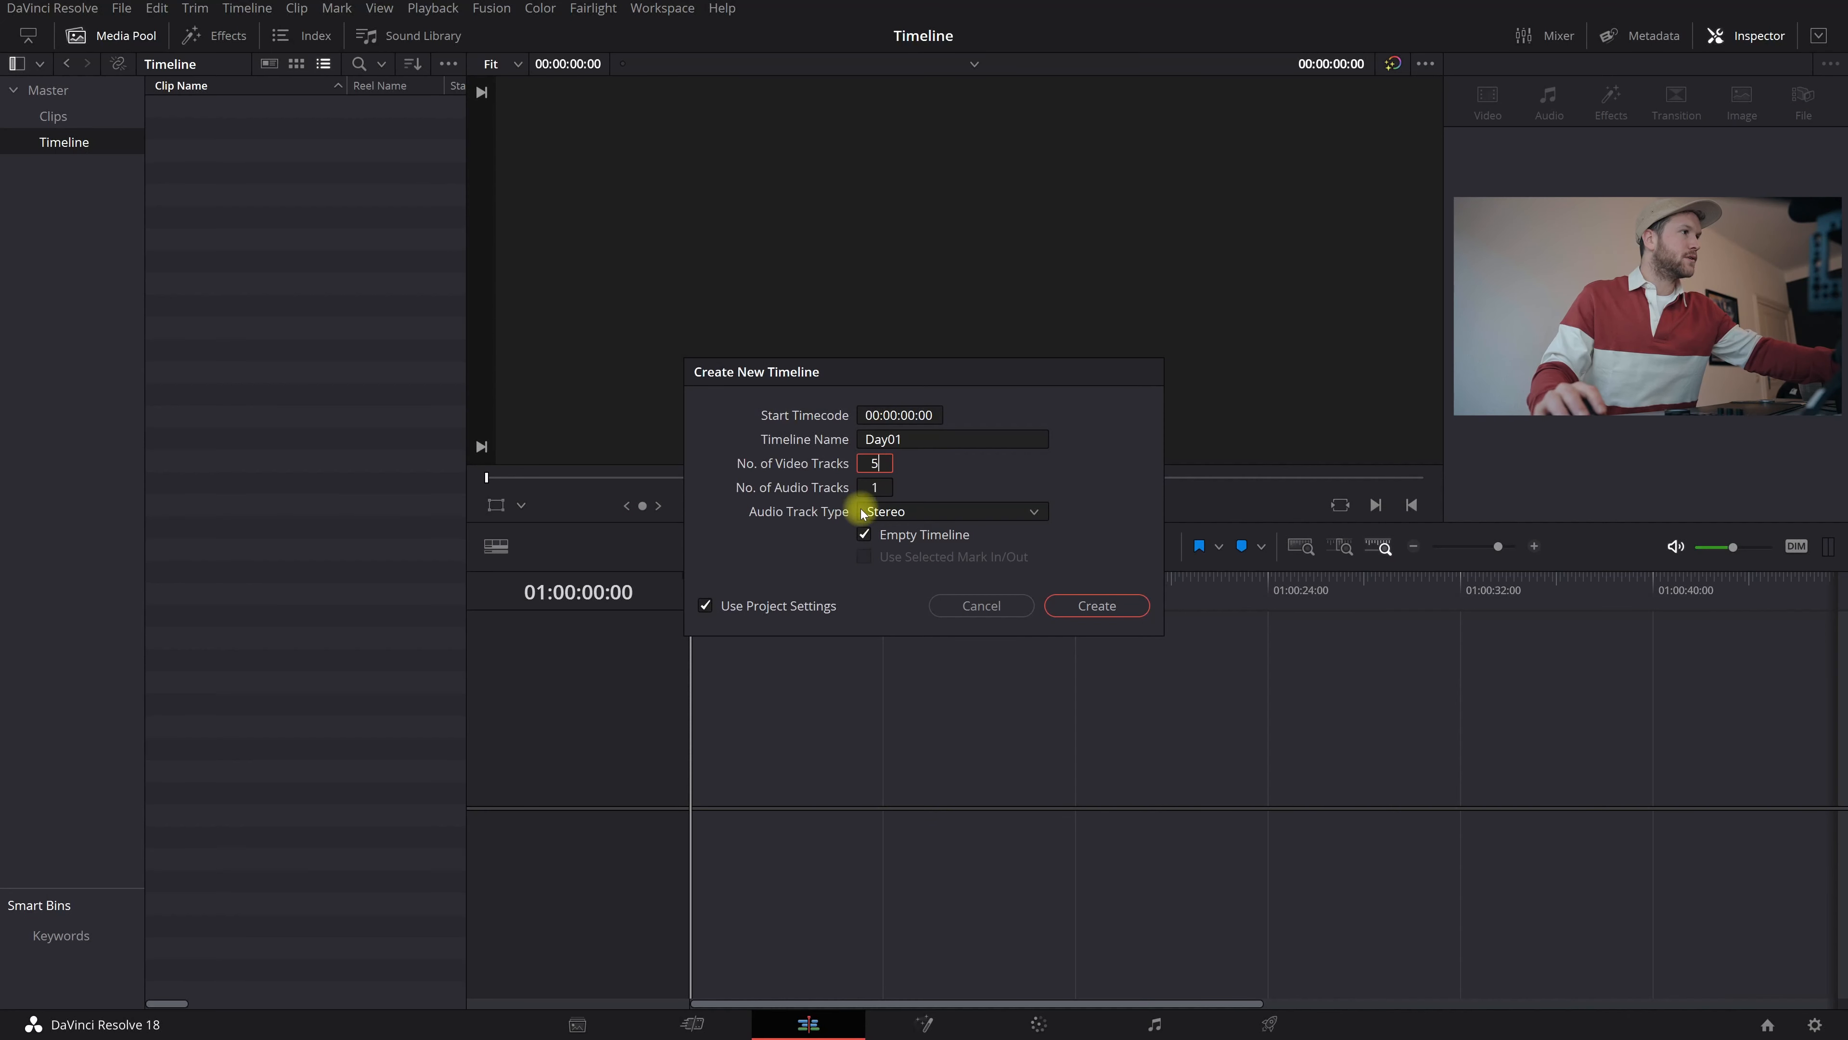
pyautogui.write('5')
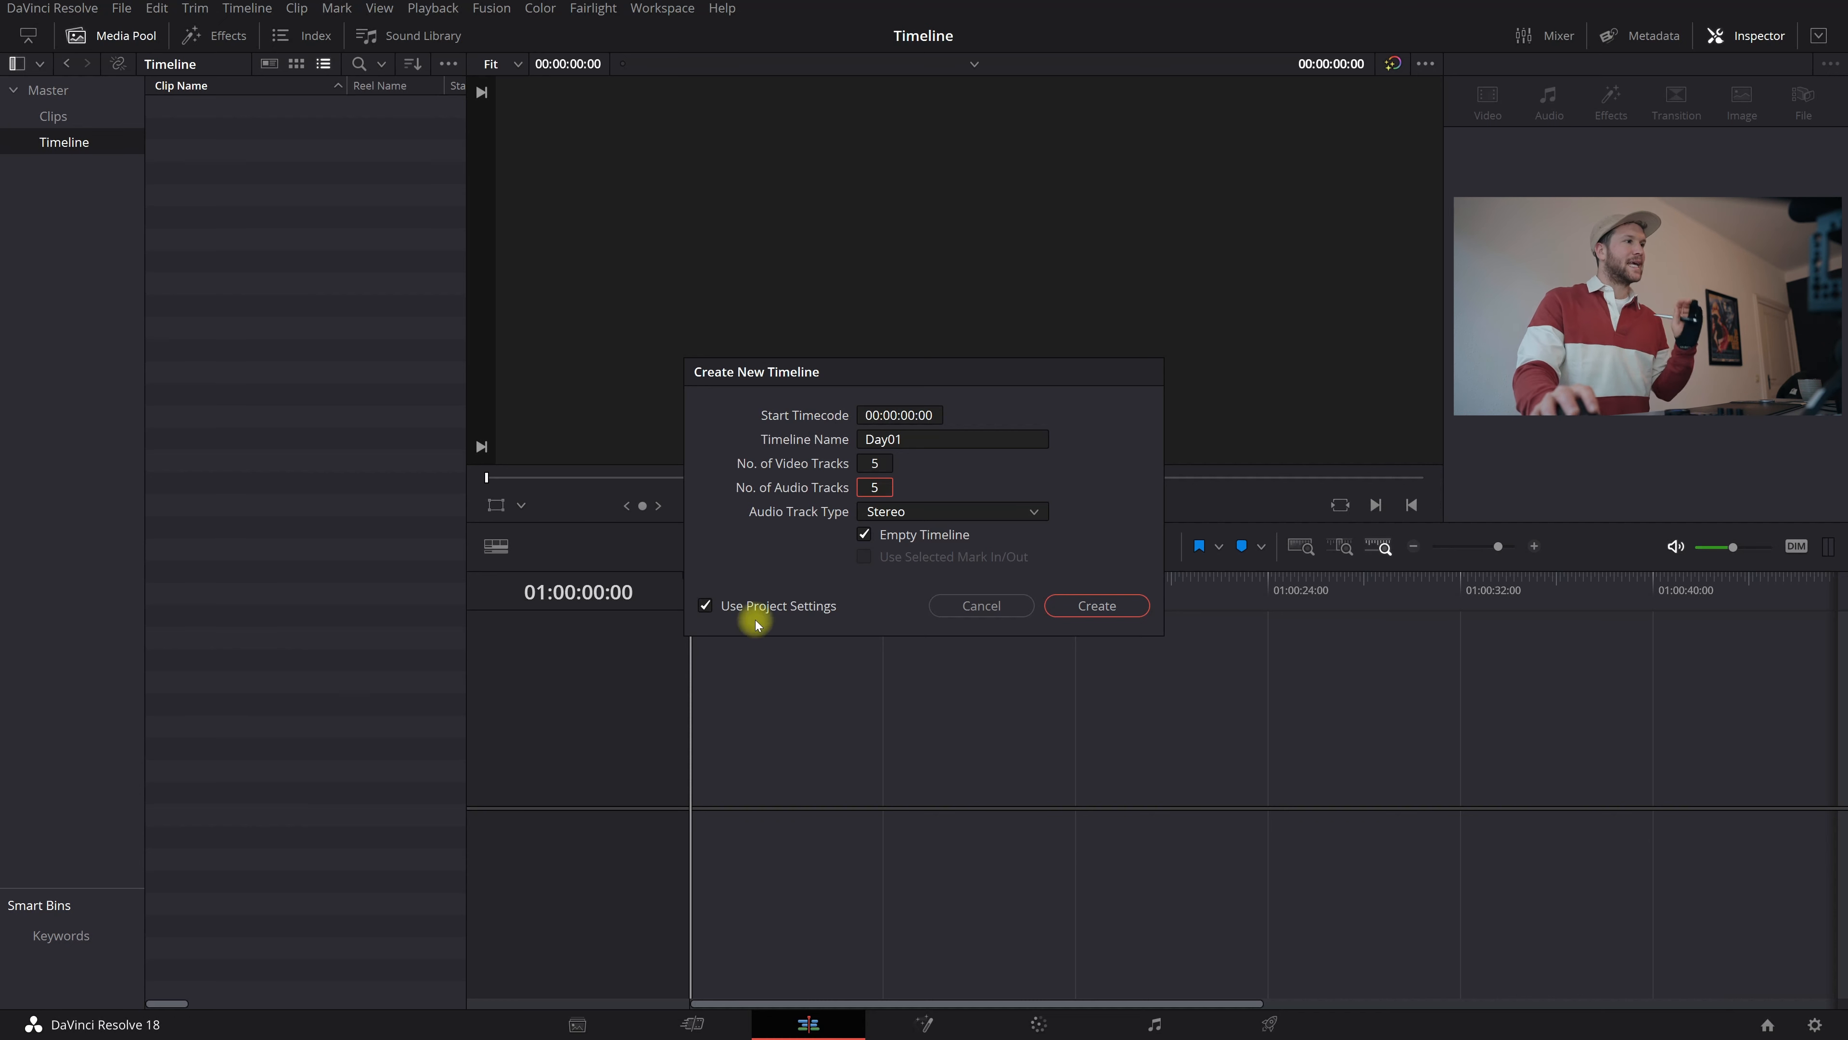
pyautogui.click(1097, 605)
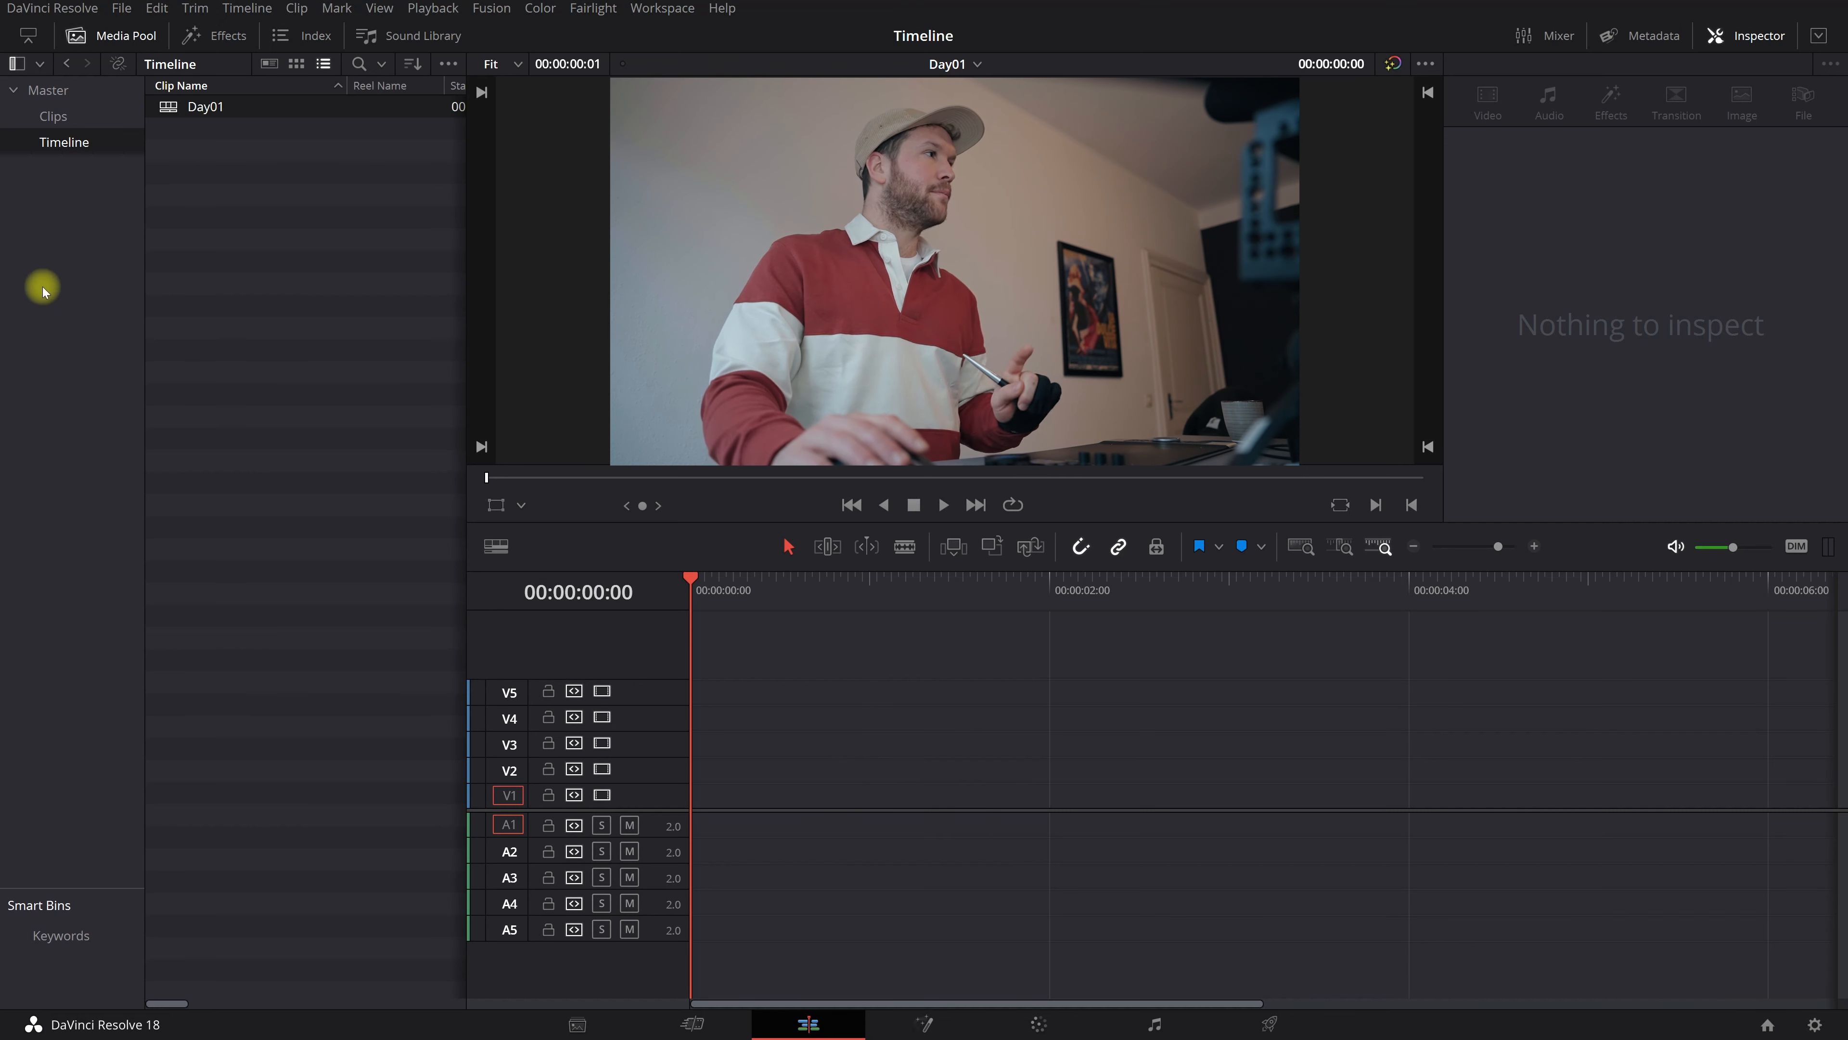
# - Place the clip timo_e+v4618.MP4 from the Clips bin at the start of video track V1
pyautogui.click(51, 117)
pyautogui.moveTo(242, 128); pyautogui.dragTo(593, 797)
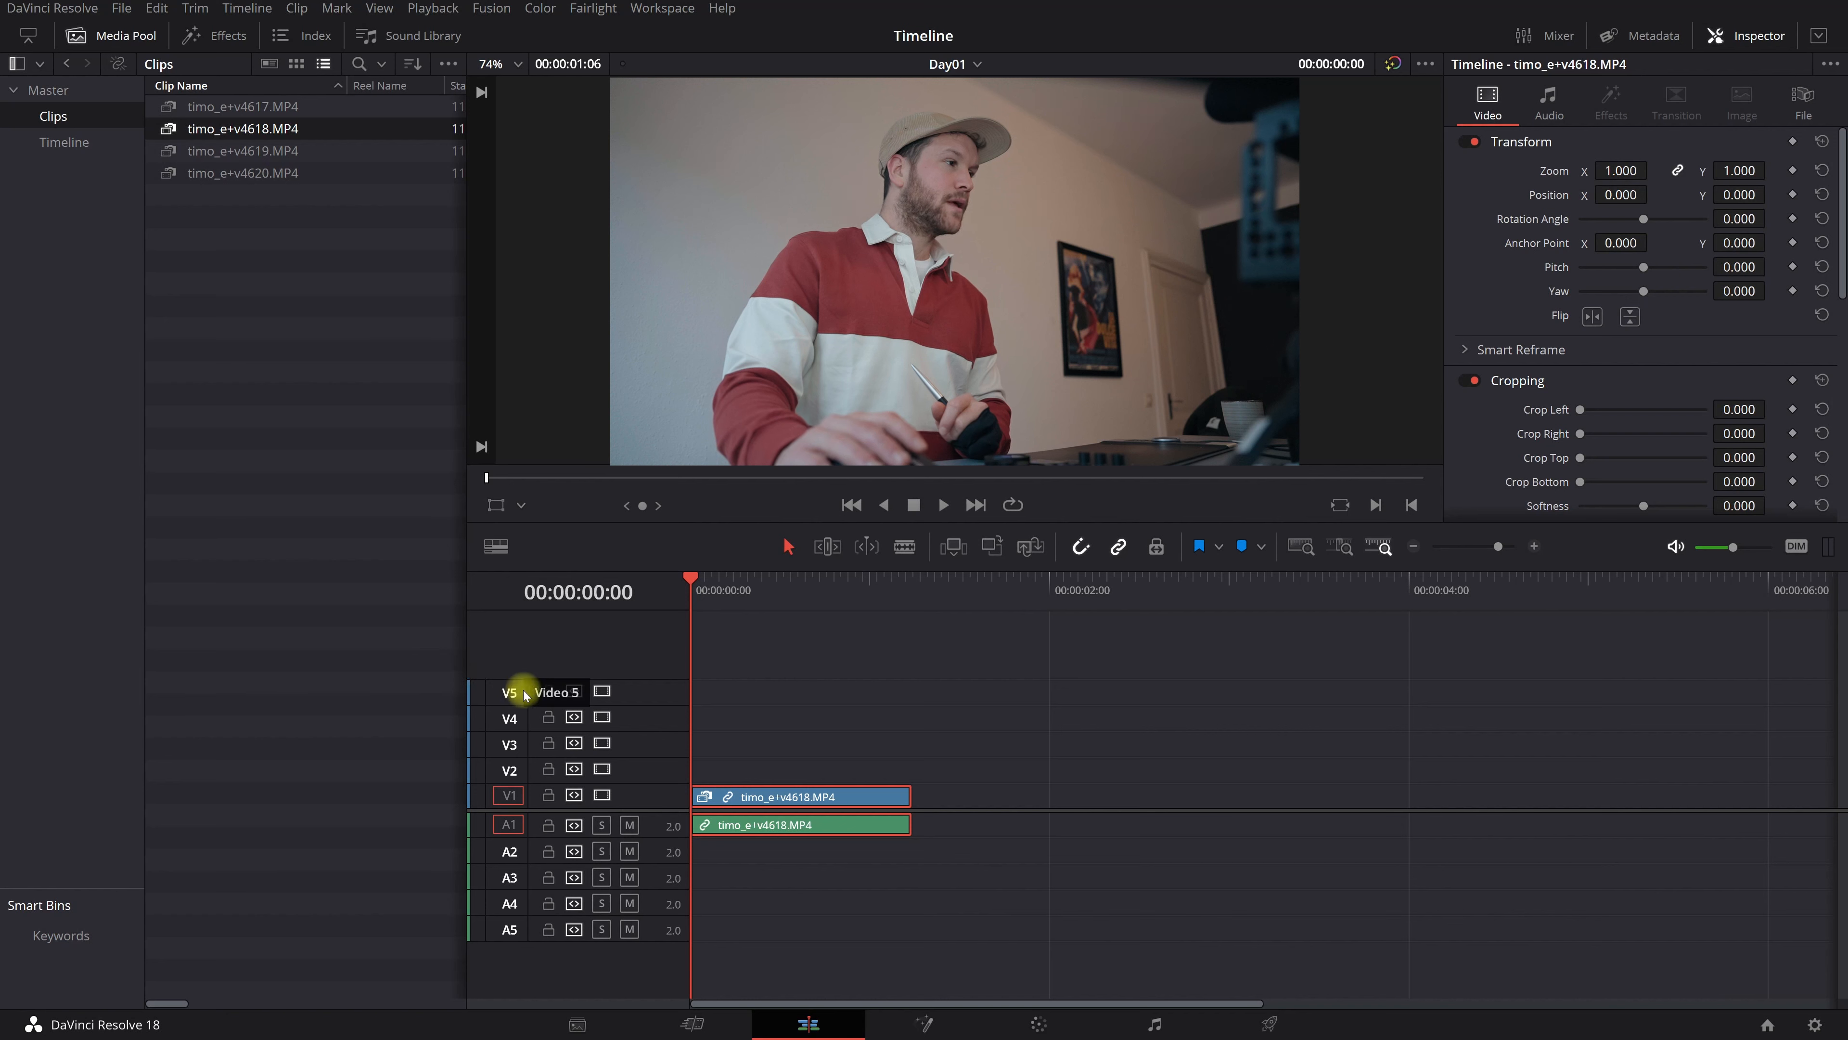
# - Delete the video tracks V5 and V4 and the audio tracks A5 and A4 from the timeline
pyautogui.rightClick(508, 692)
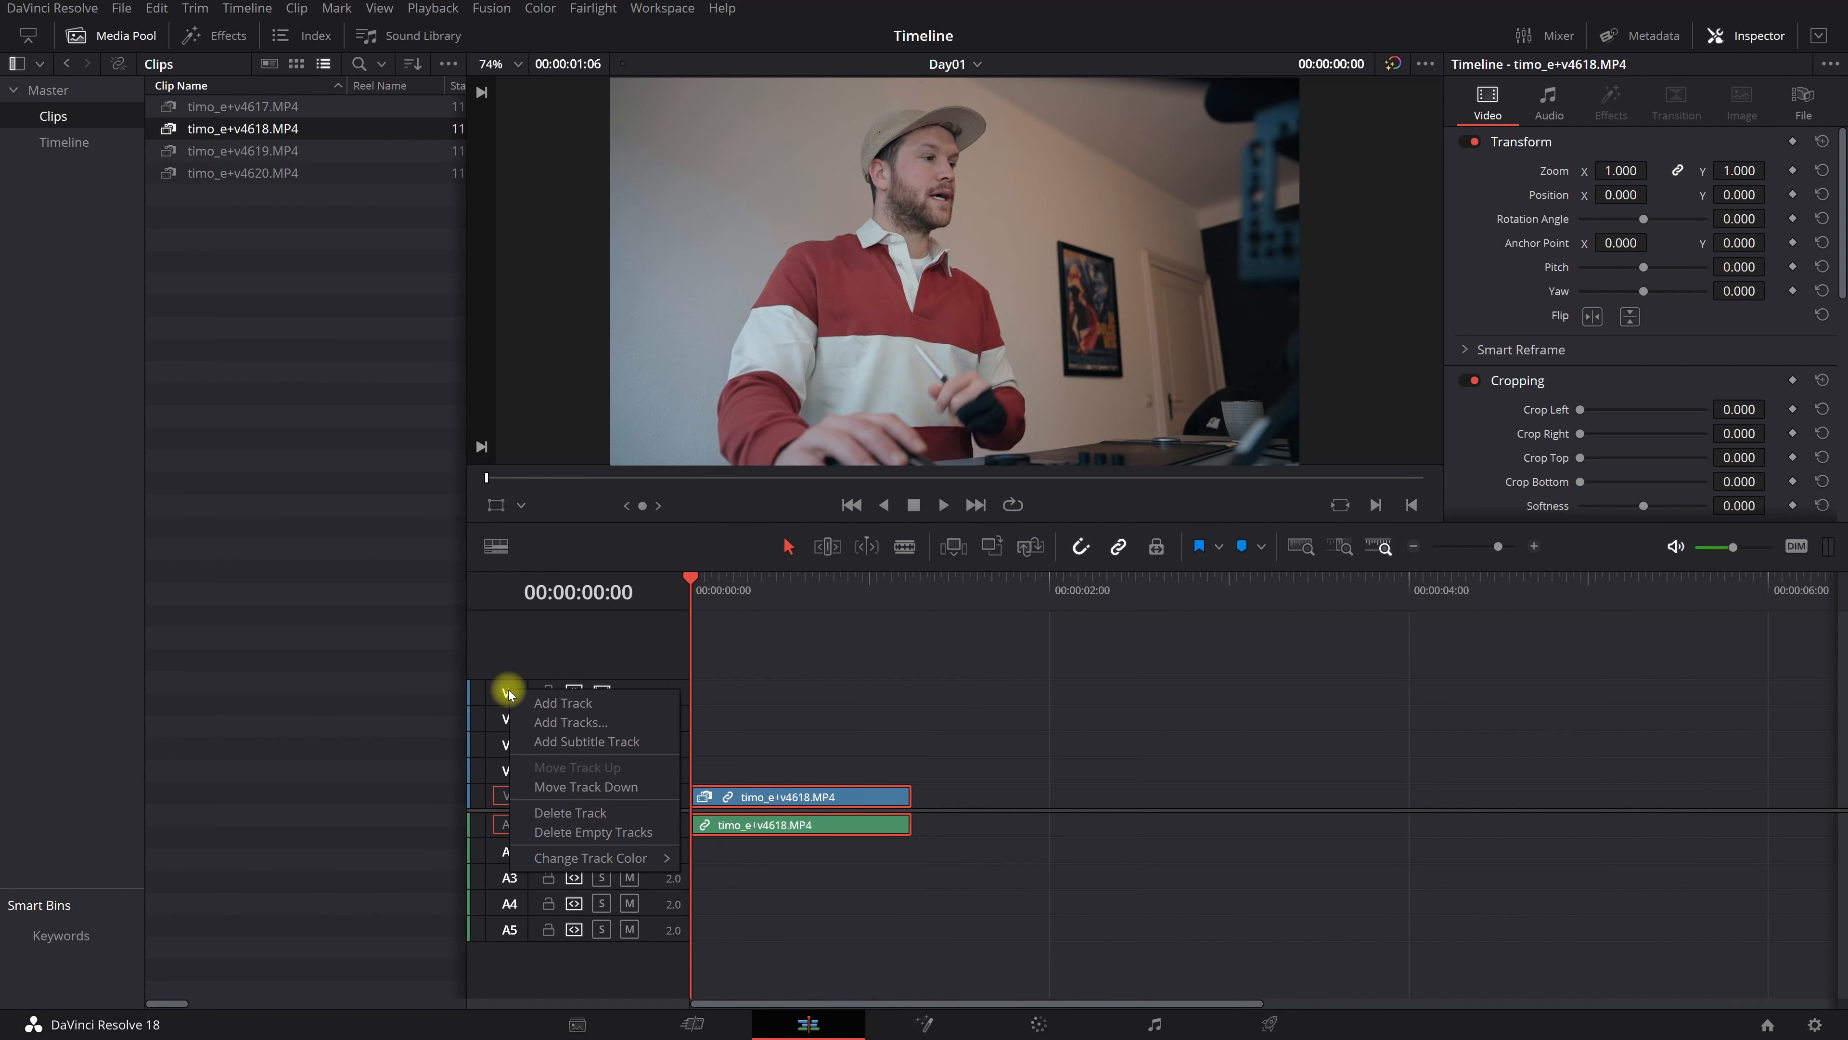
pyautogui.click(575, 813)
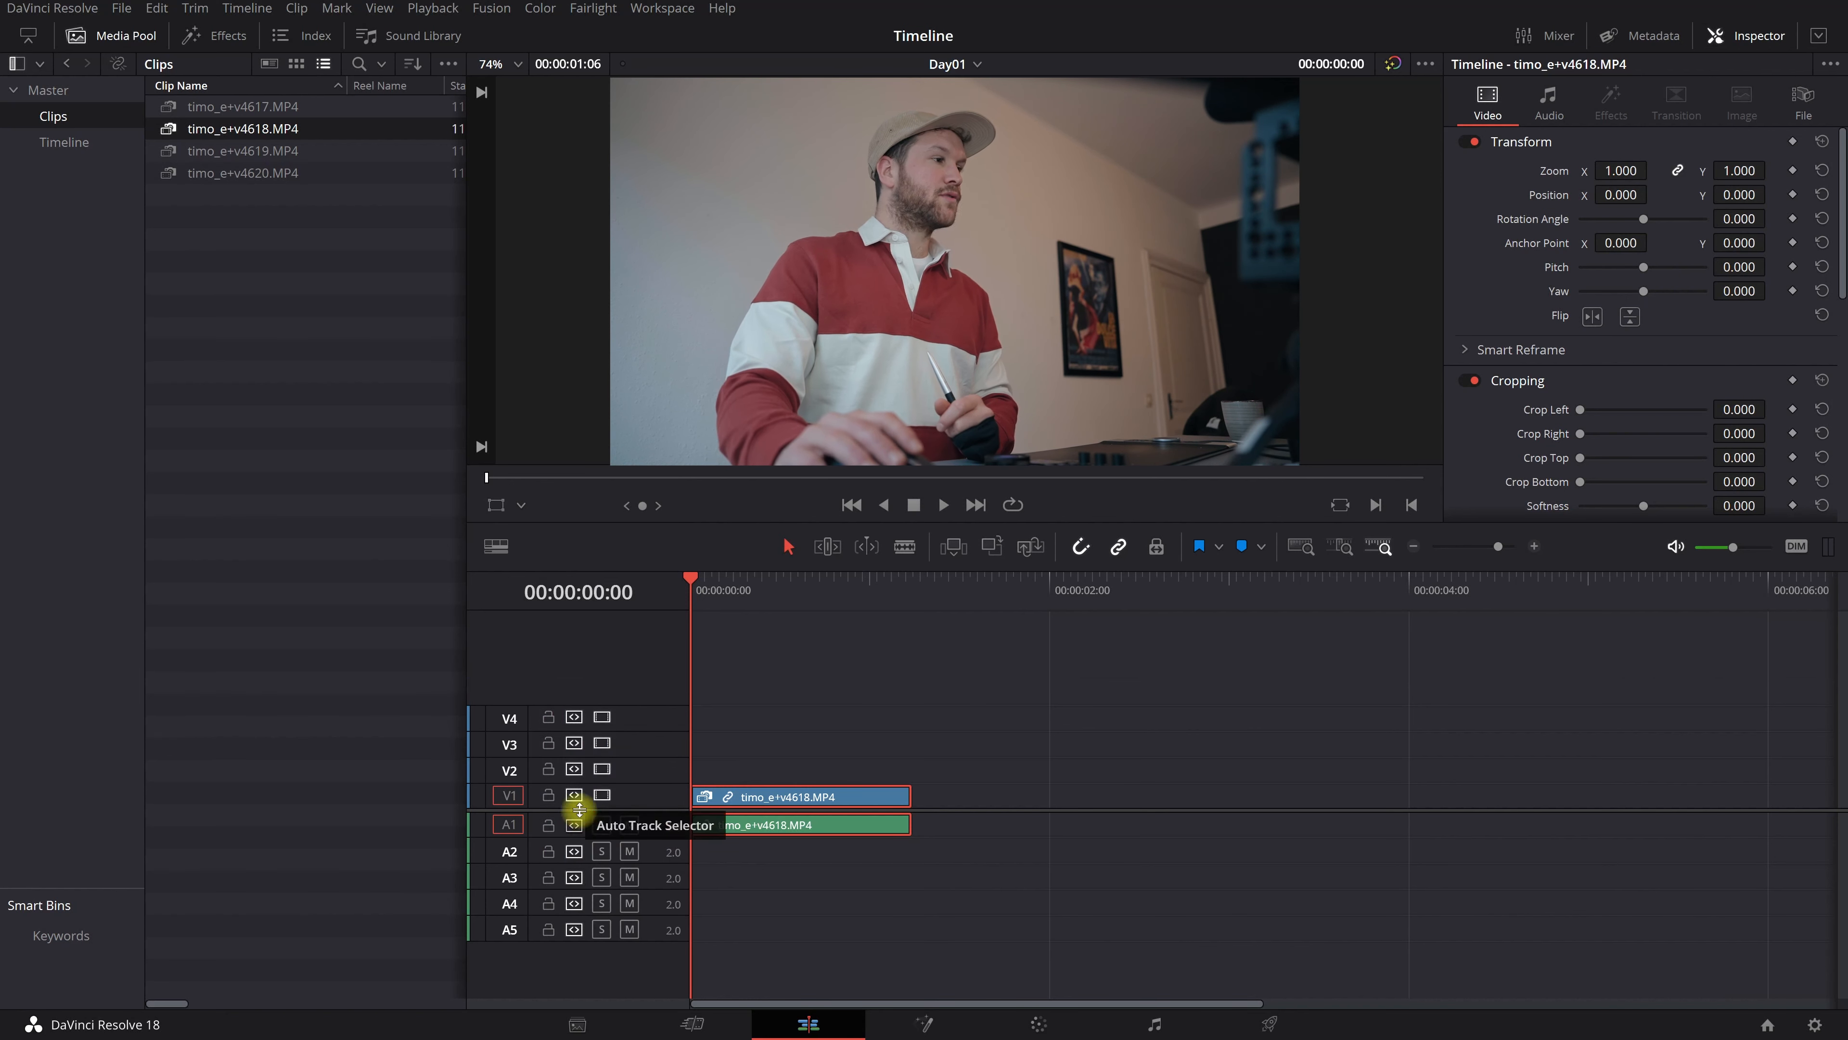
pyautogui.rightClick(512, 719)
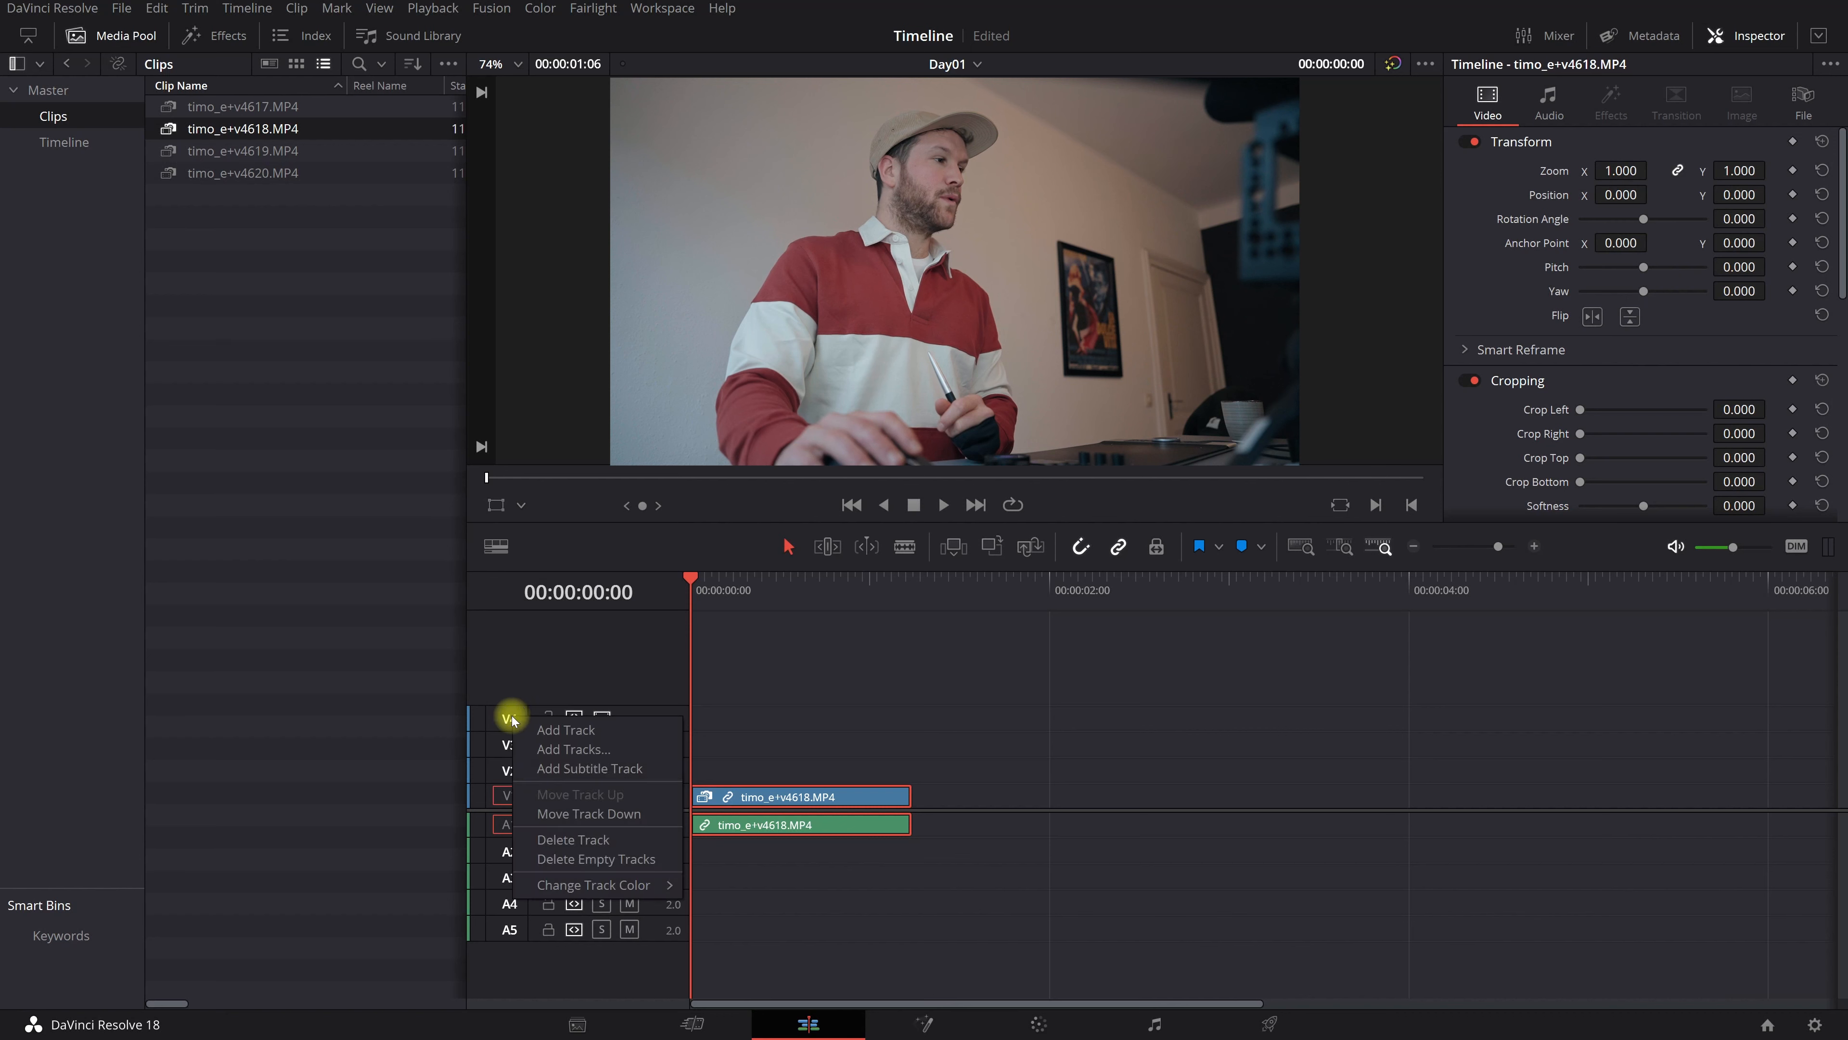
pyautogui.click(553, 841)
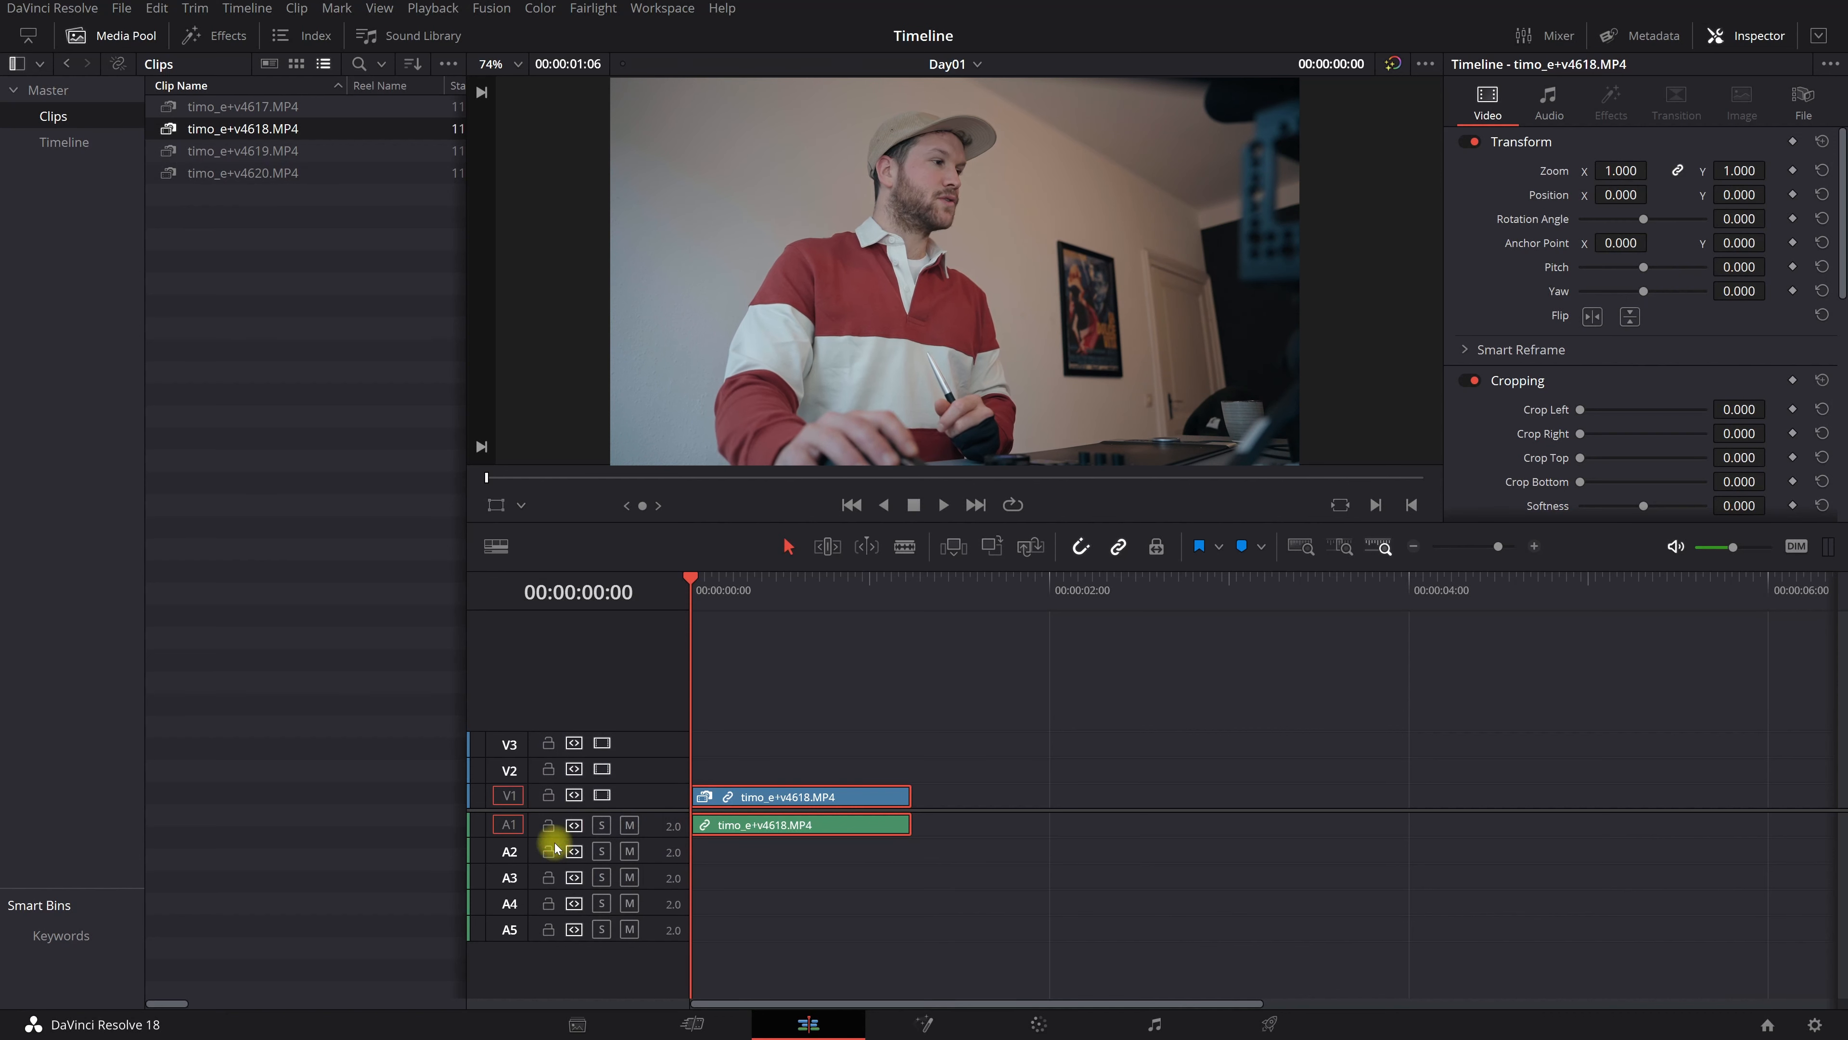
pyautogui.rightClick(509, 929)
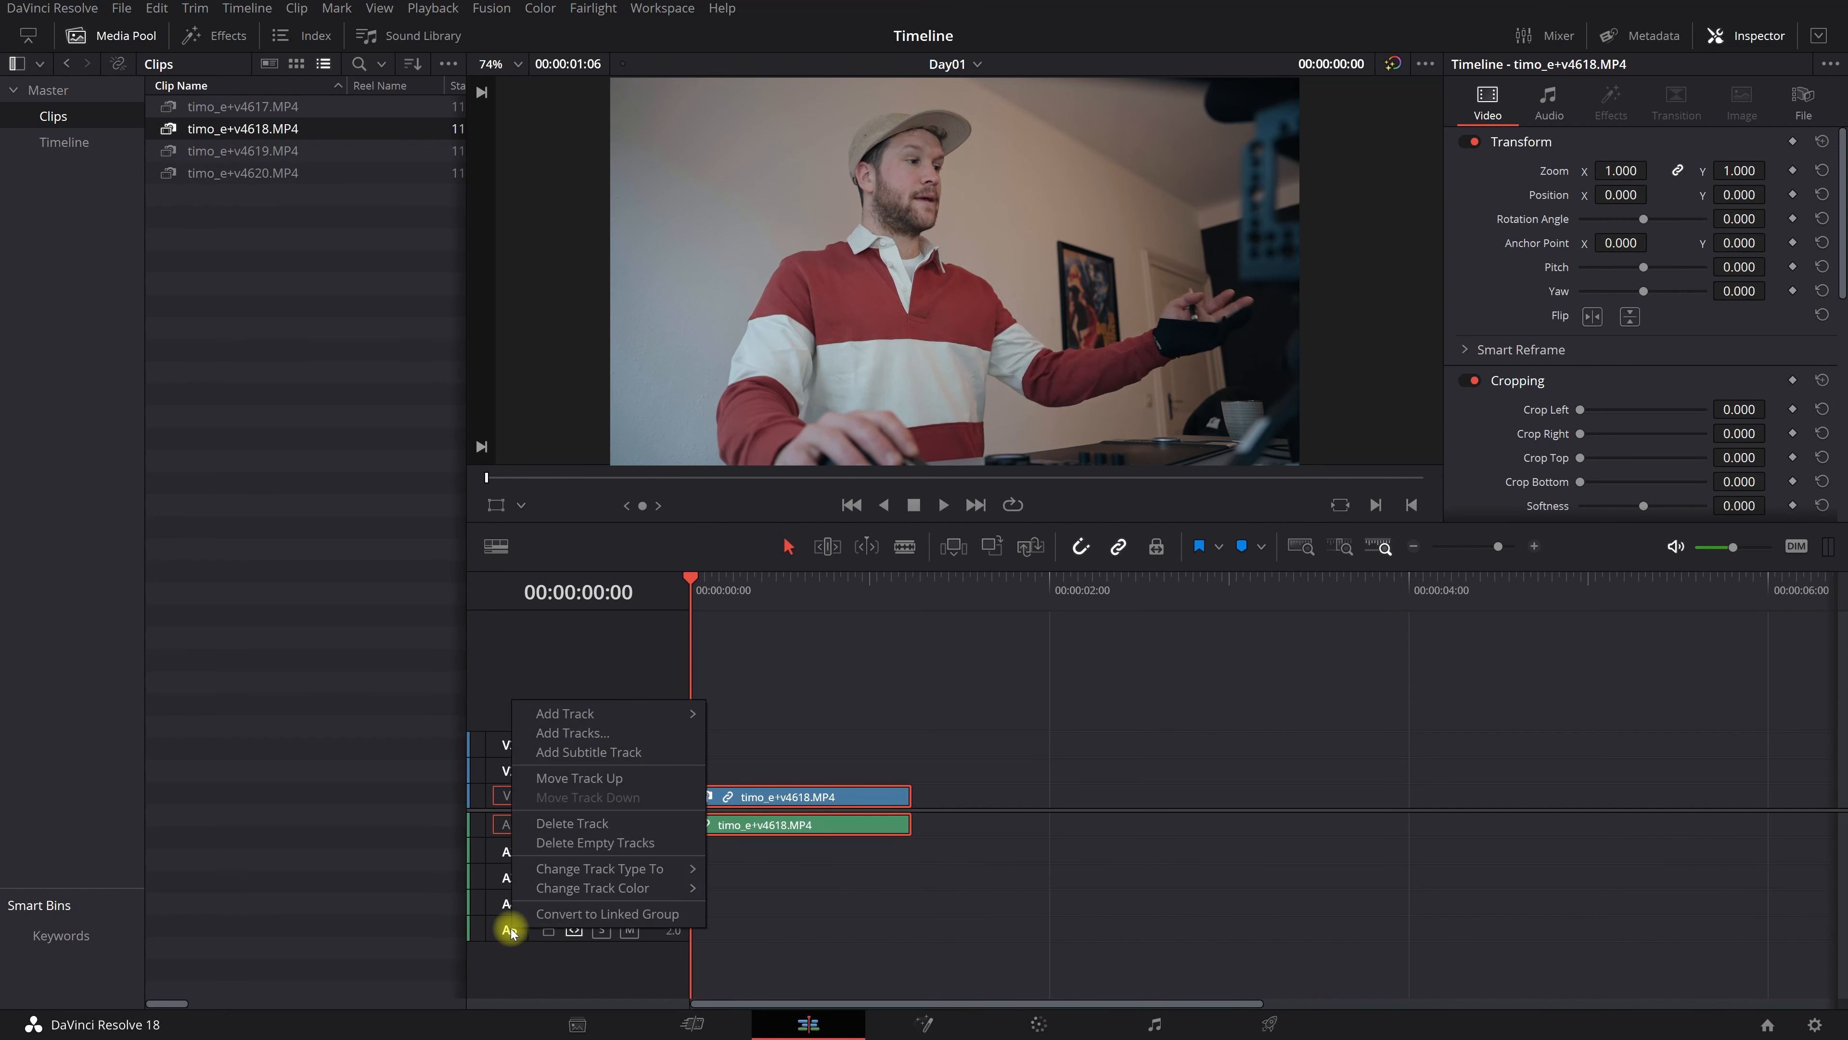
pyautogui.click(605, 823)
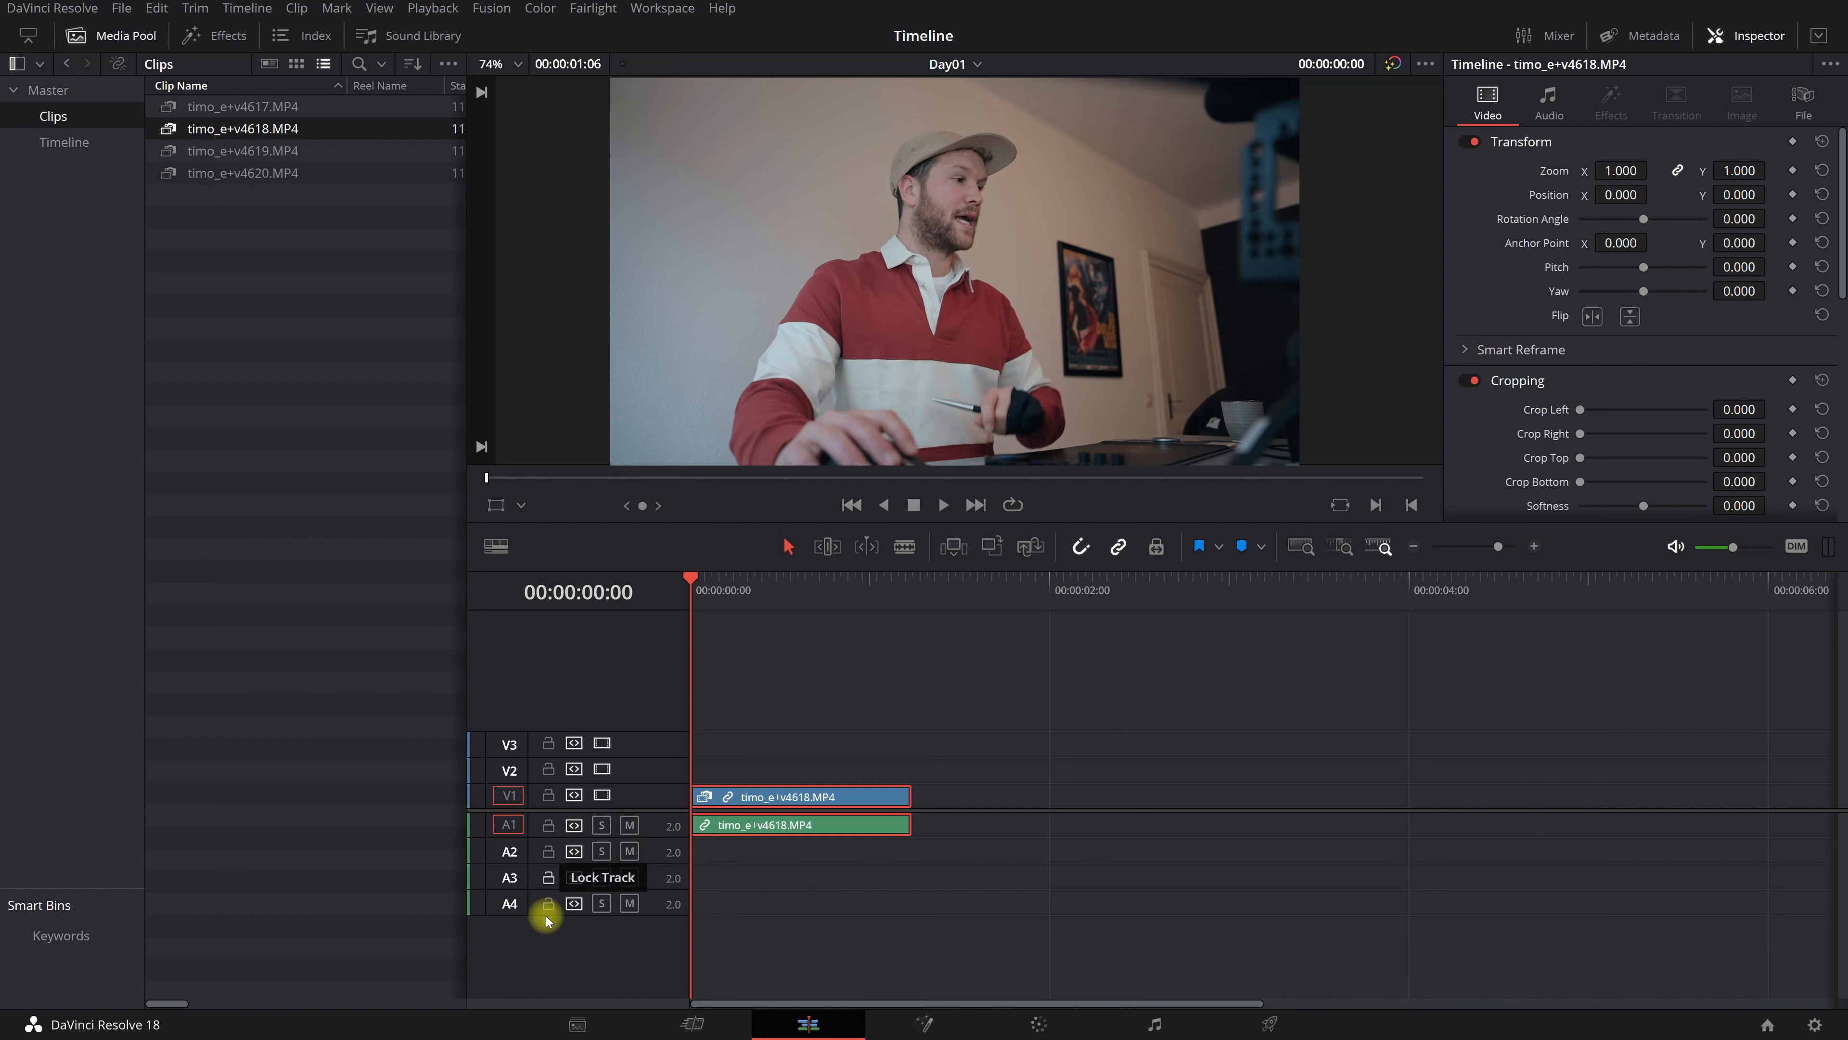
pyautogui.rightClick(511, 908)
pyautogui.click(588, 786)
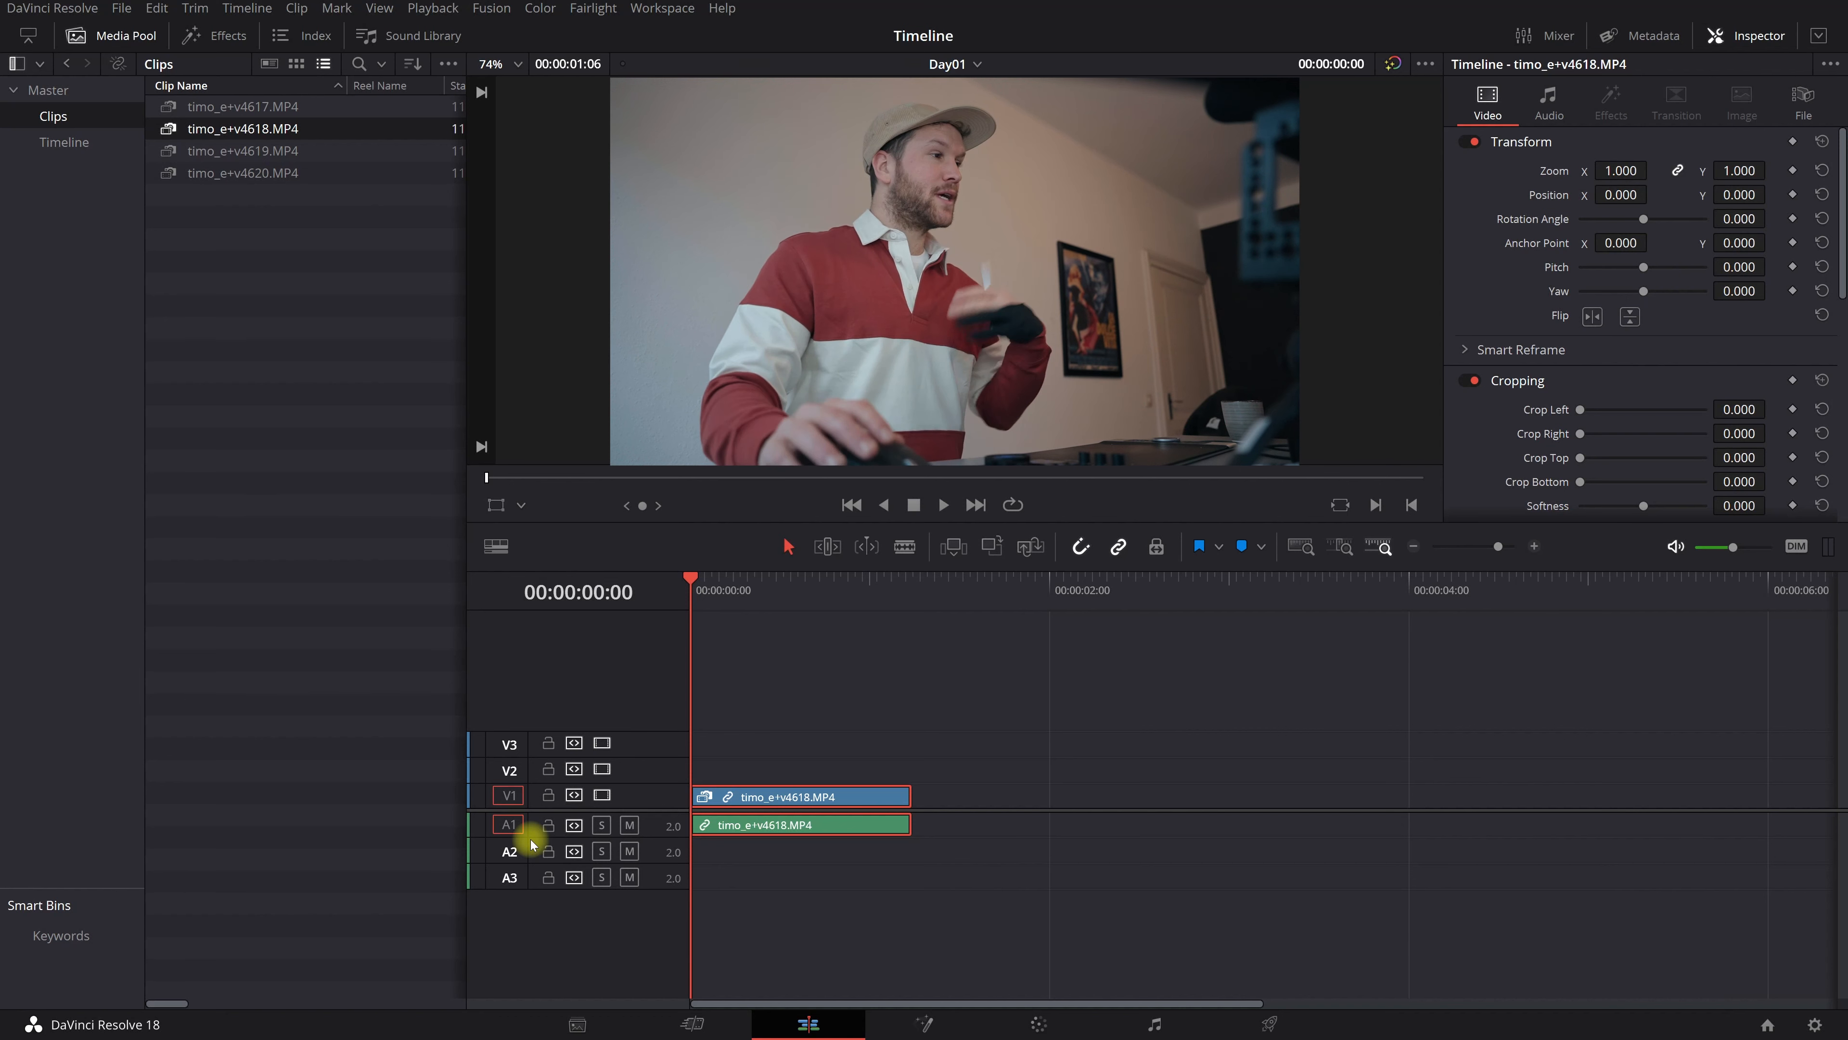
# - Add a video track above V3, plus one more above Video 4 together with one stereo audio track below Audio 3
pyautogui.rightClick(507, 744)
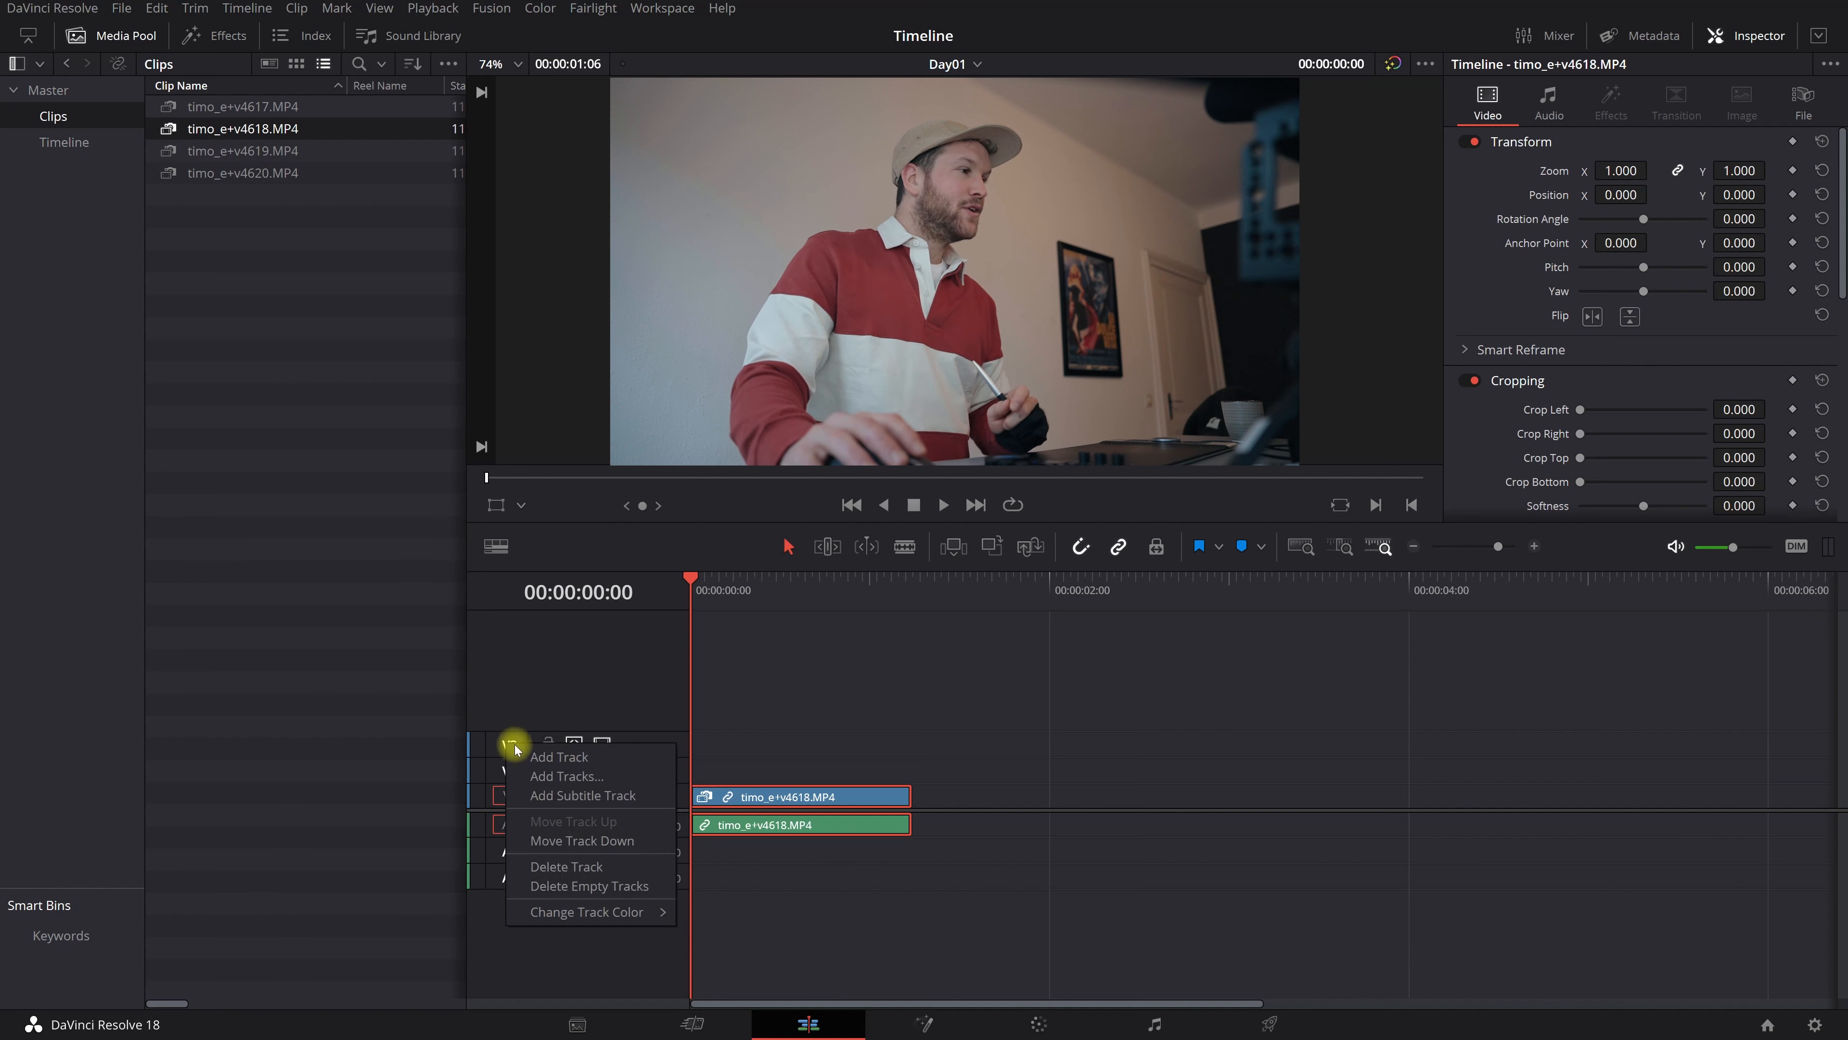
pyautogui.click(537, 757)
pyautogui.rightClick(514, 717)
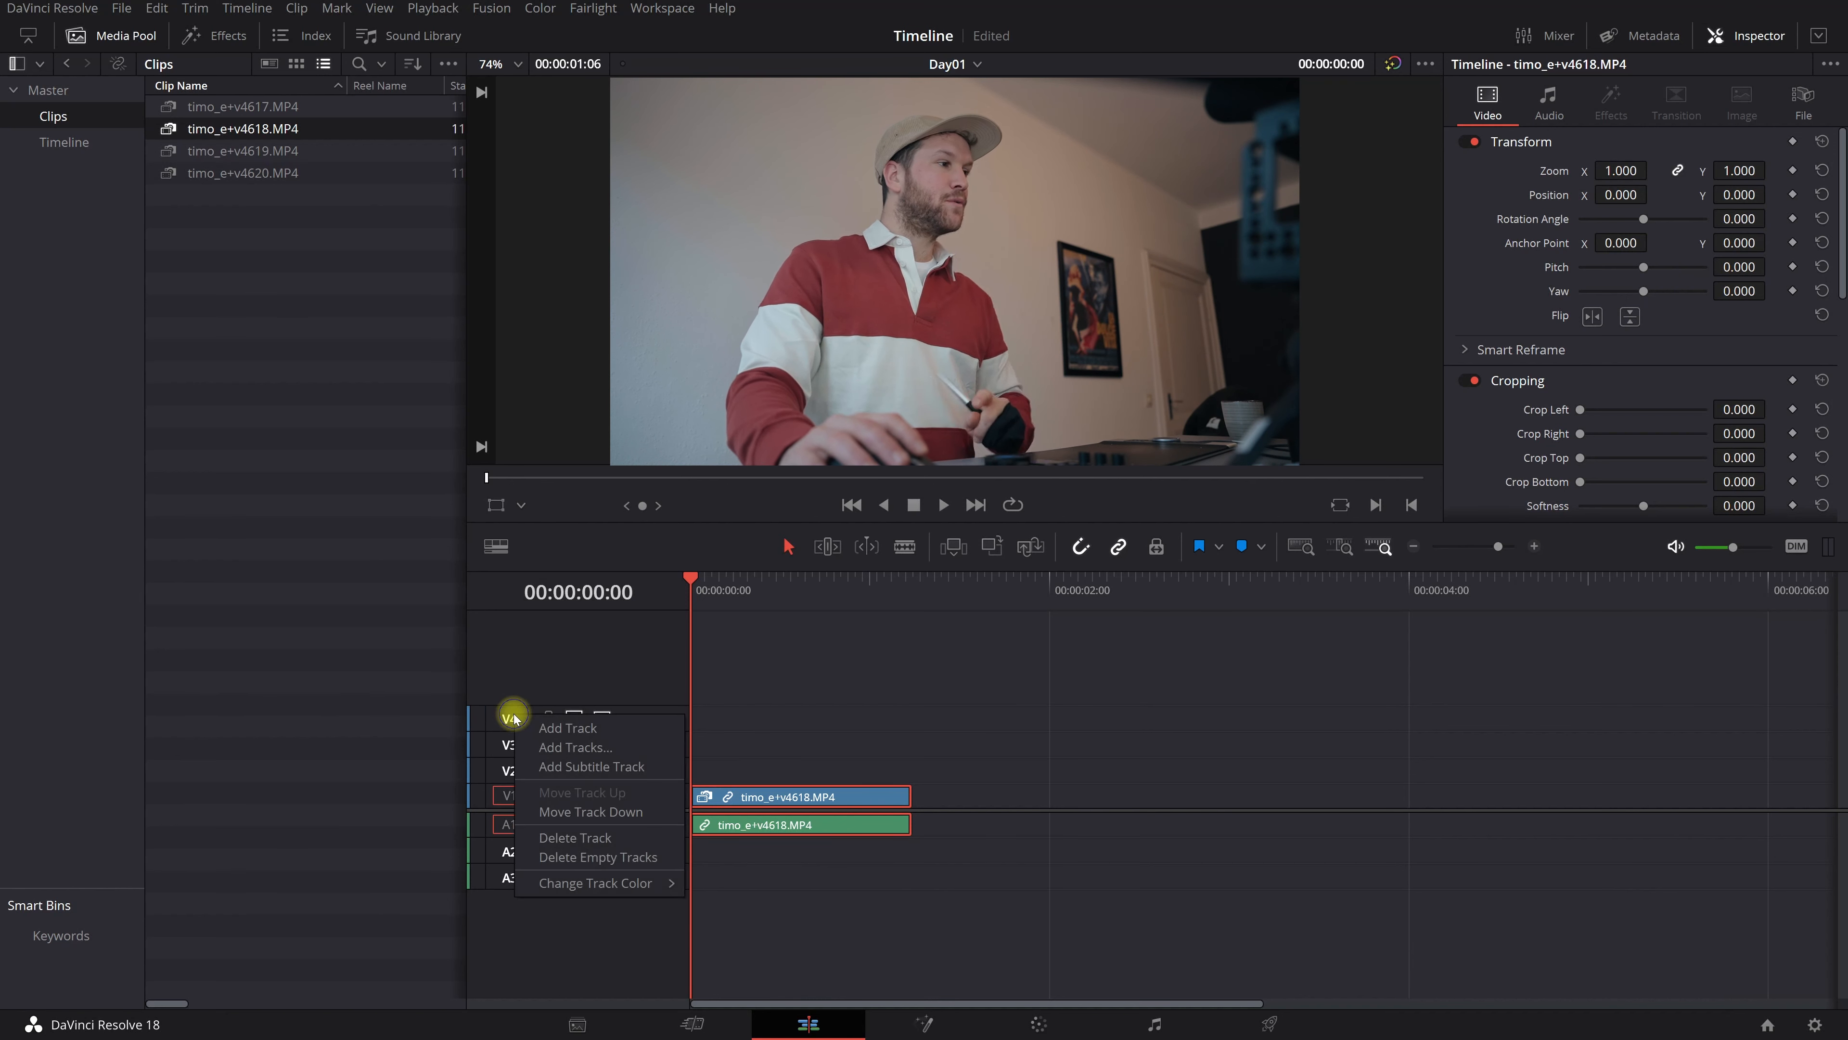
pyautogui.click(575, 747)
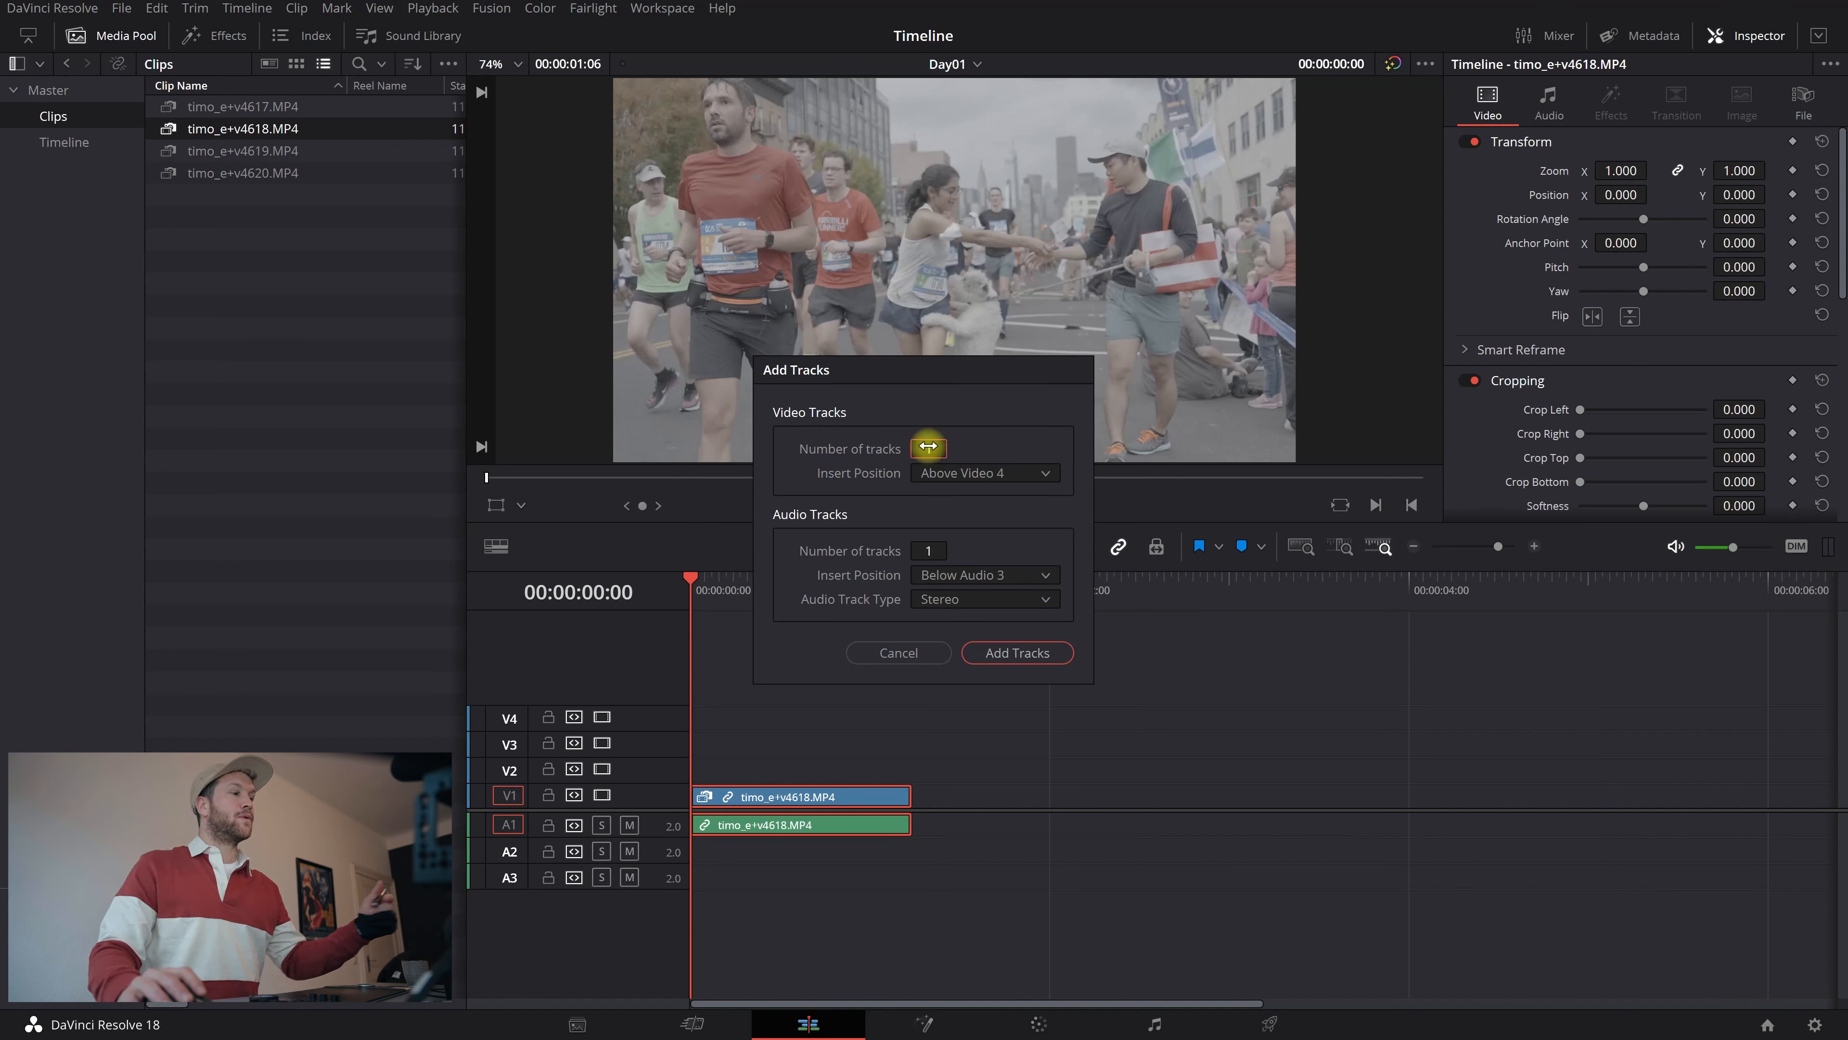
pyautogui.click(928, 447)
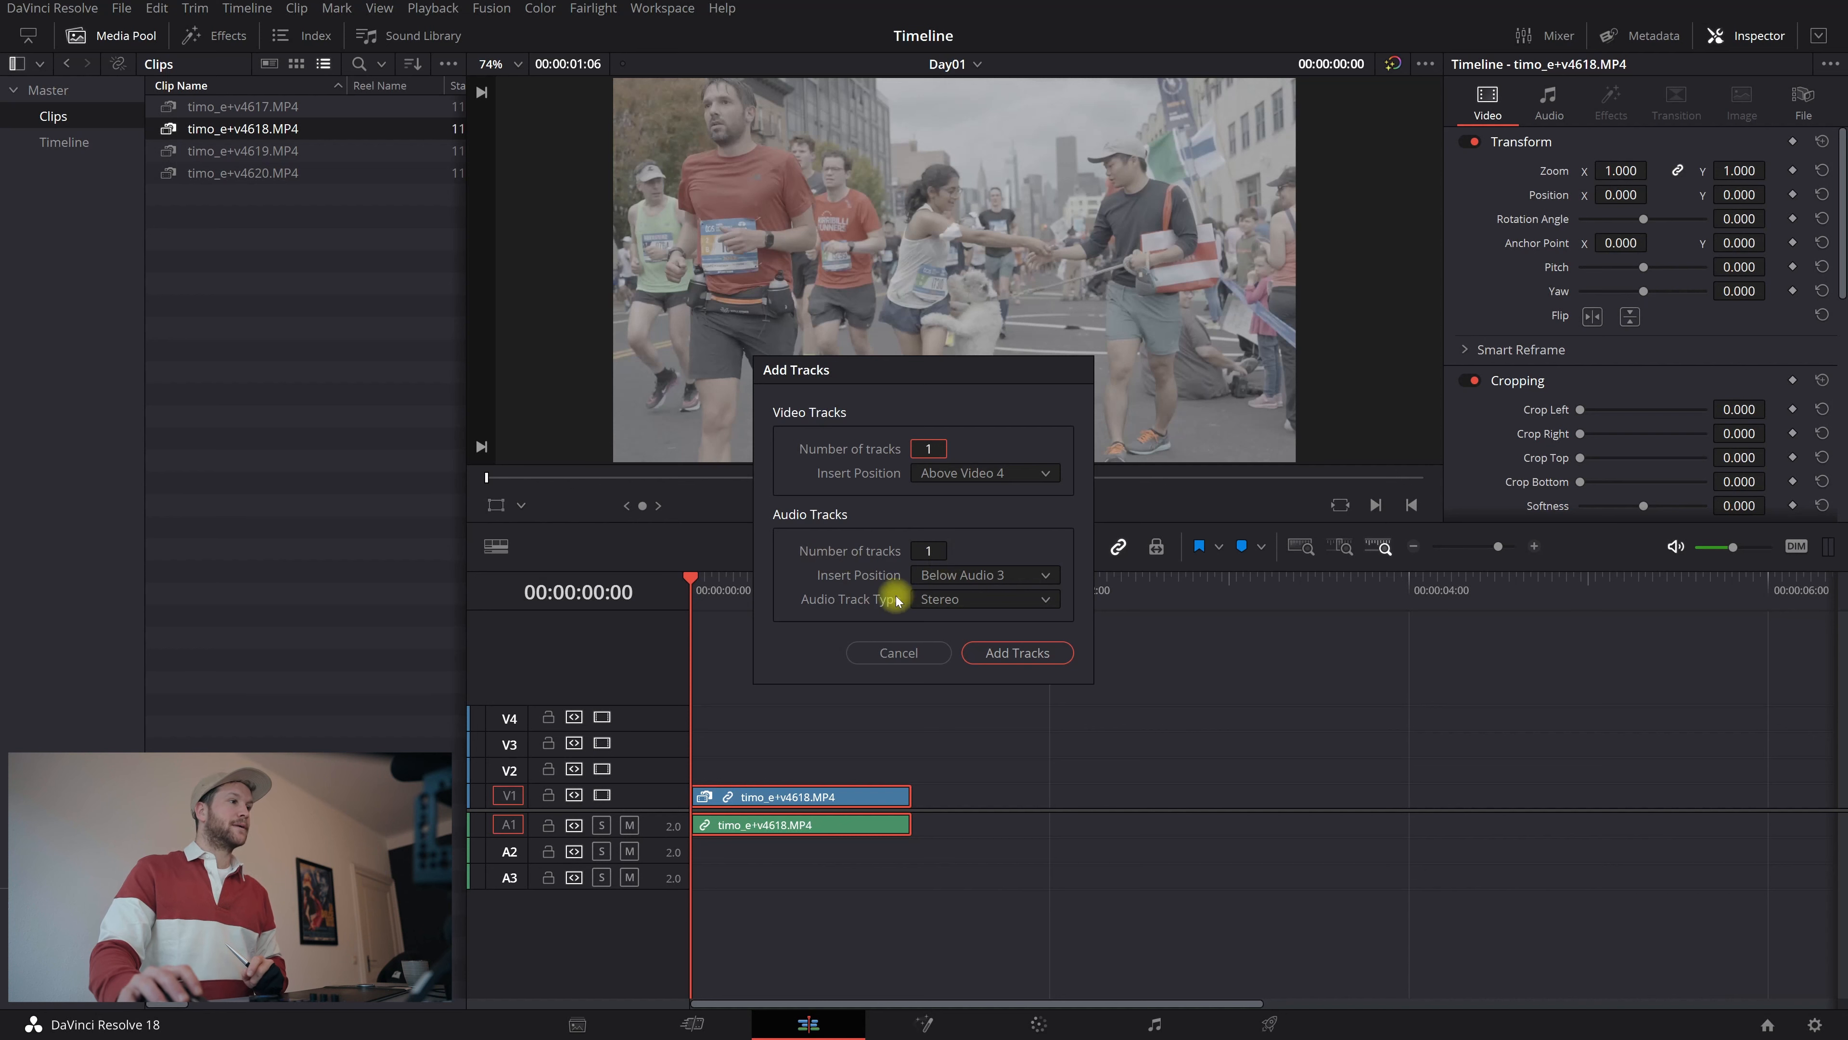
pyautogui.click(1023, 650)
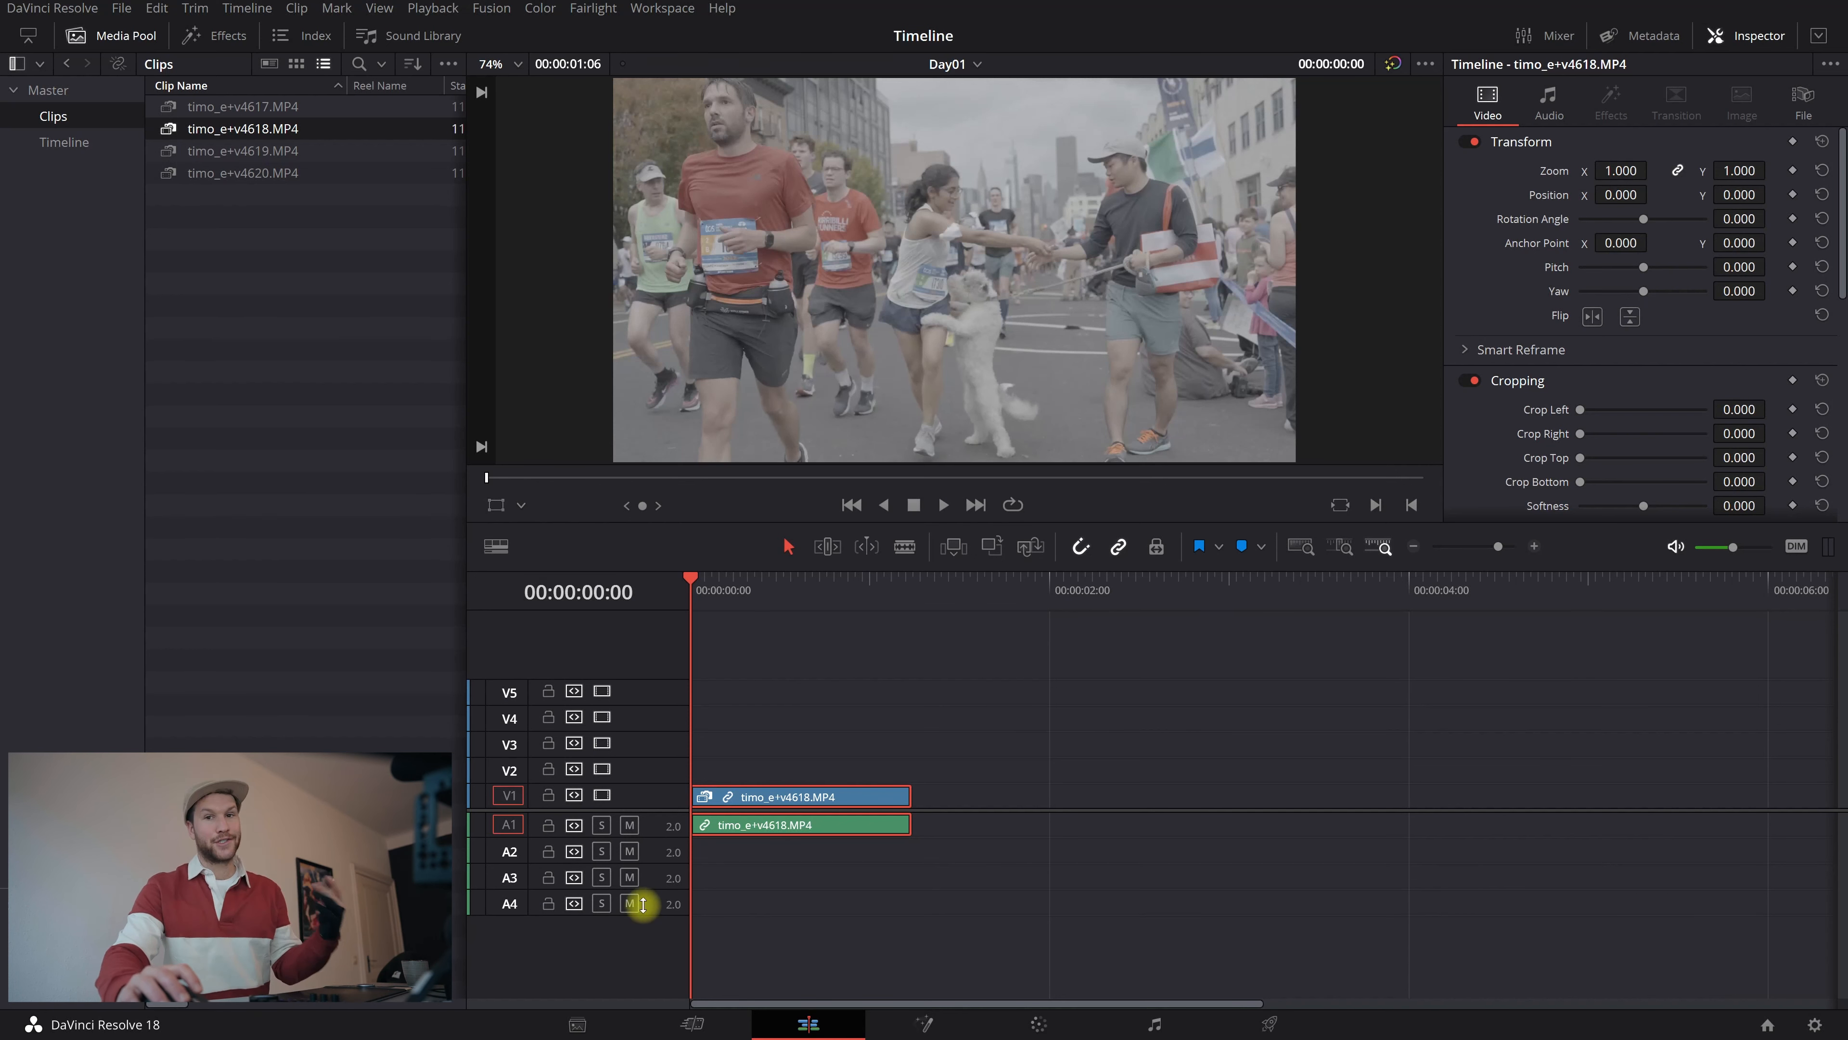
# - Delete the empty tracks from the Day01 timeline
pyautogui.rightClick(511, 698)
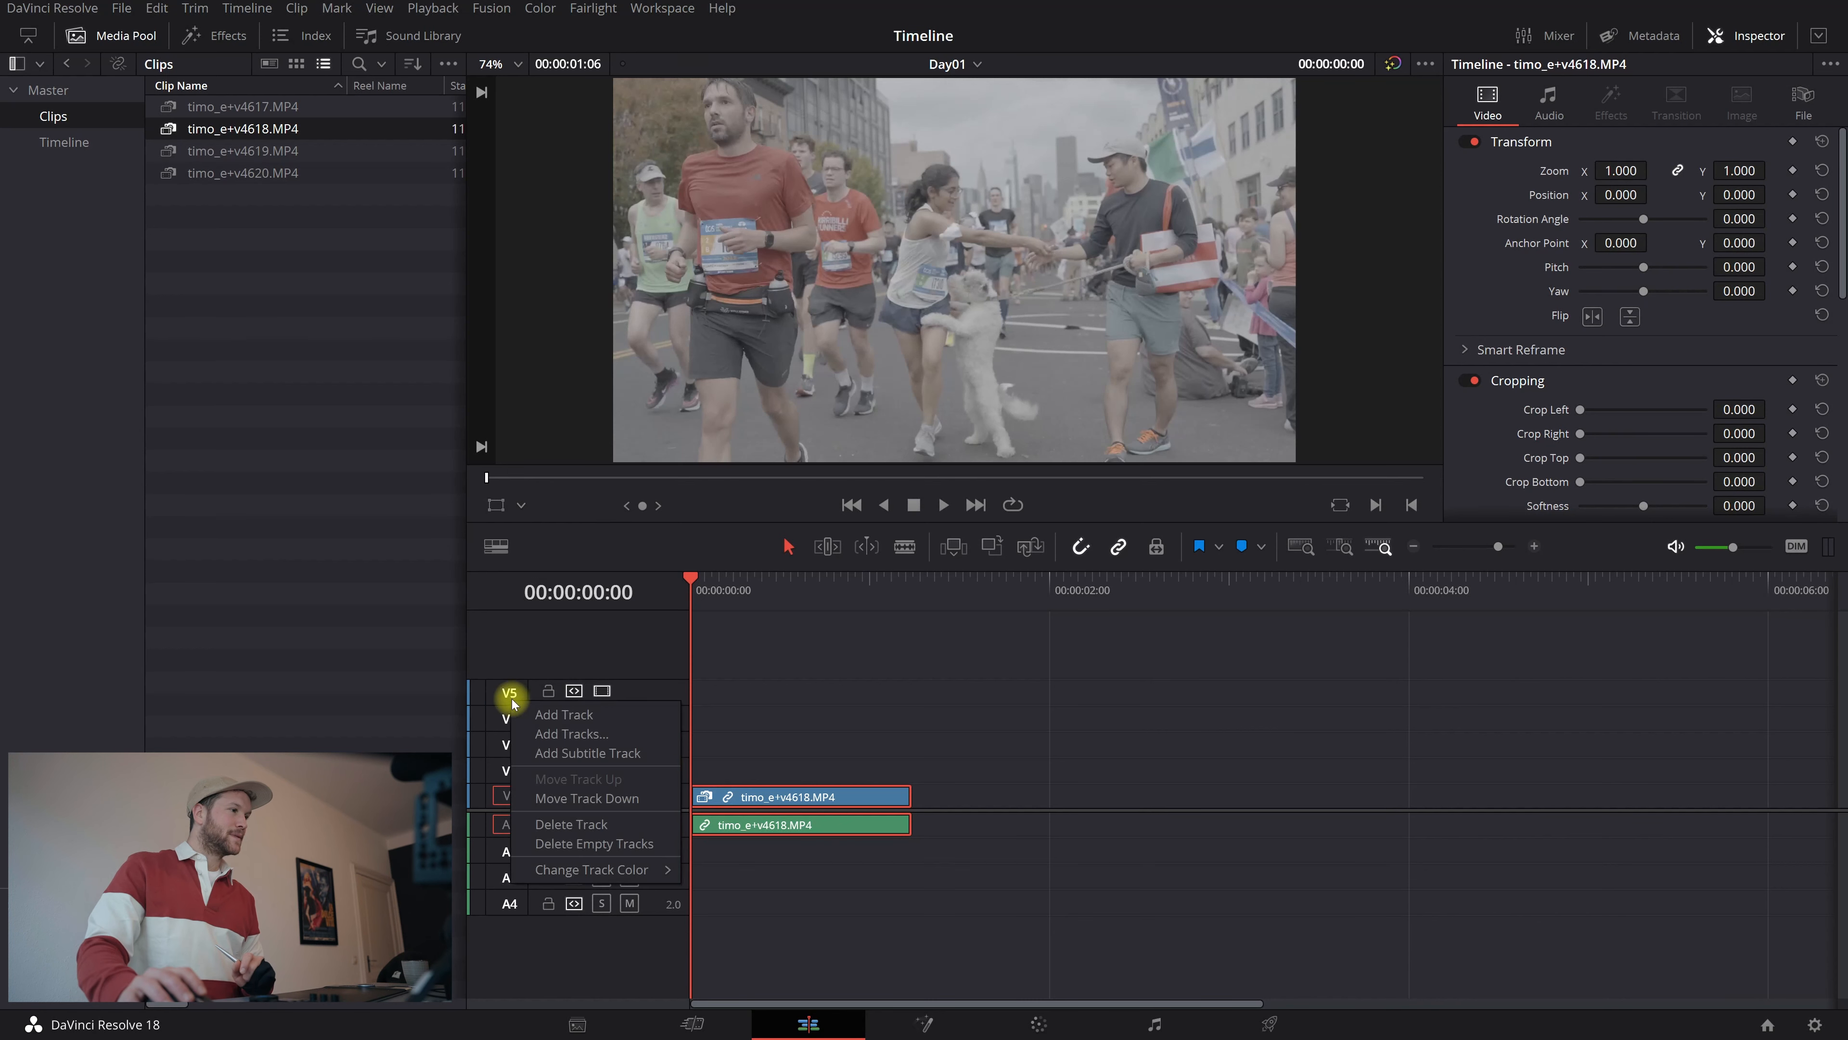
pyautogui.click(594, 843)
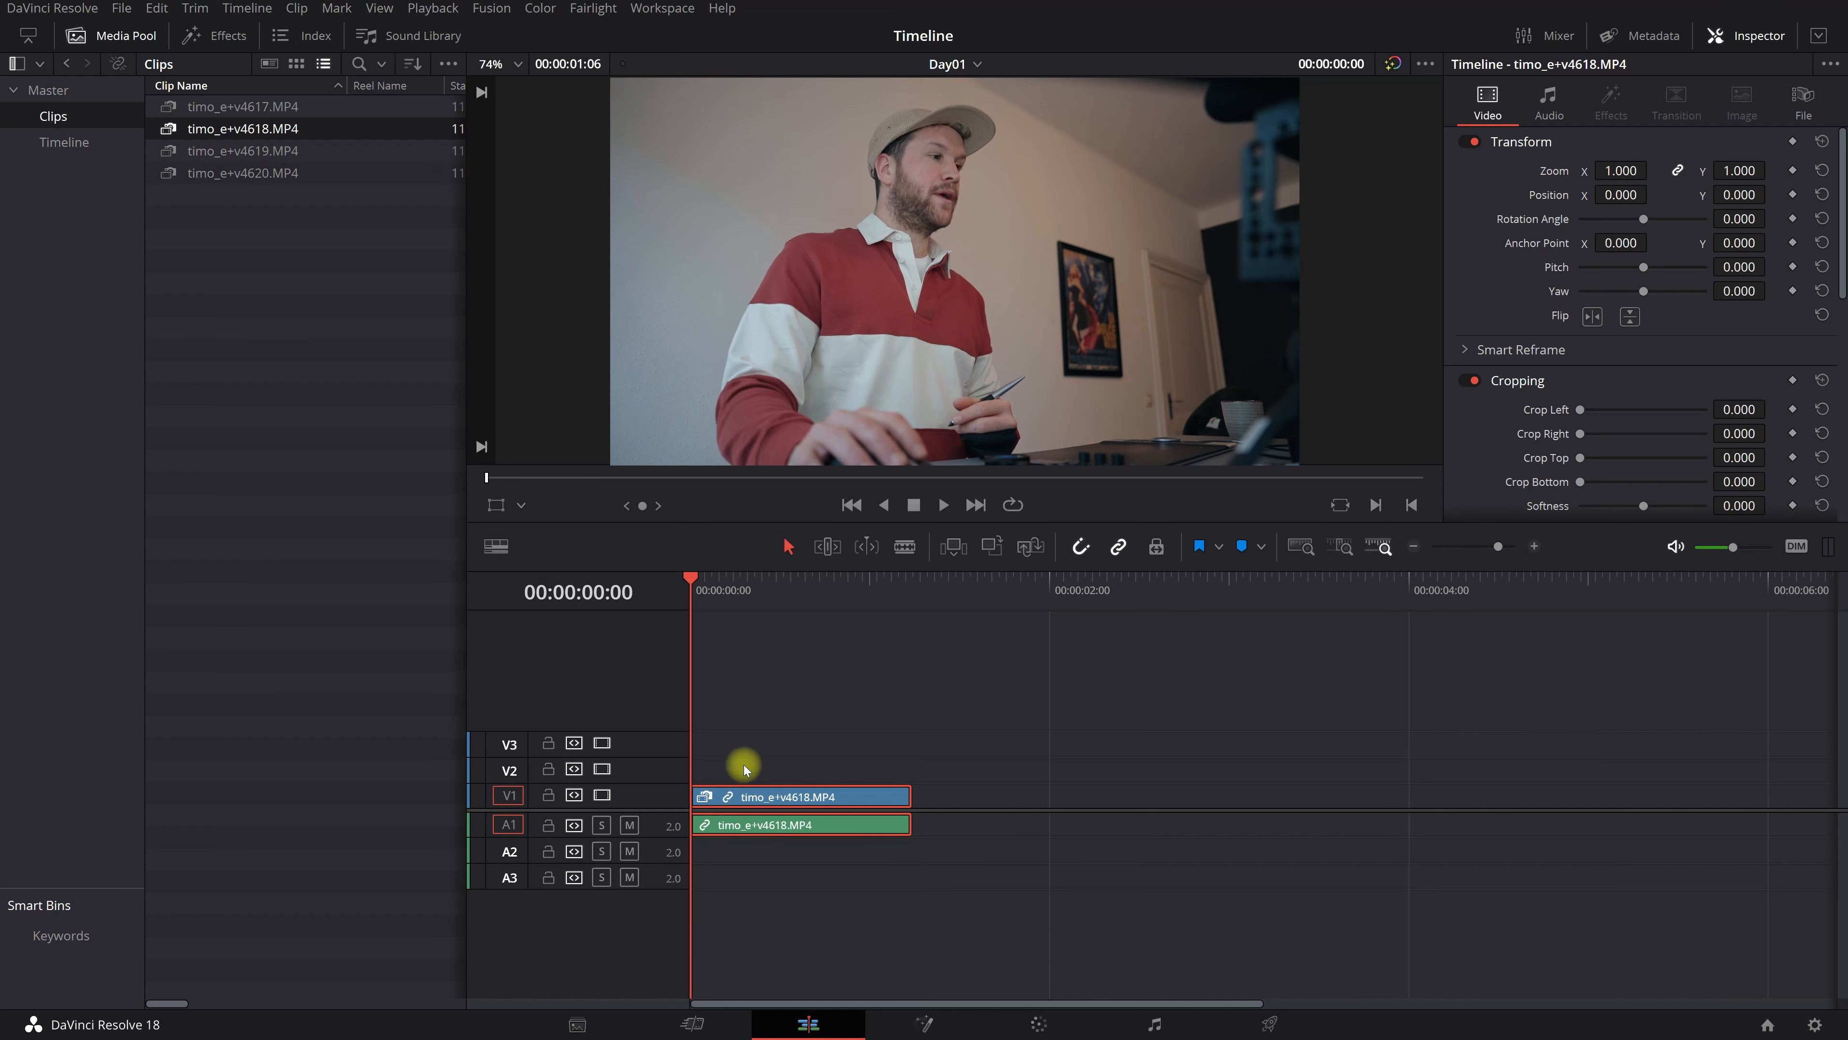
# - Move video track V1 up one level and back down, and try shifting its clip to a higher track
pyautogui.rightClick(512, 799)
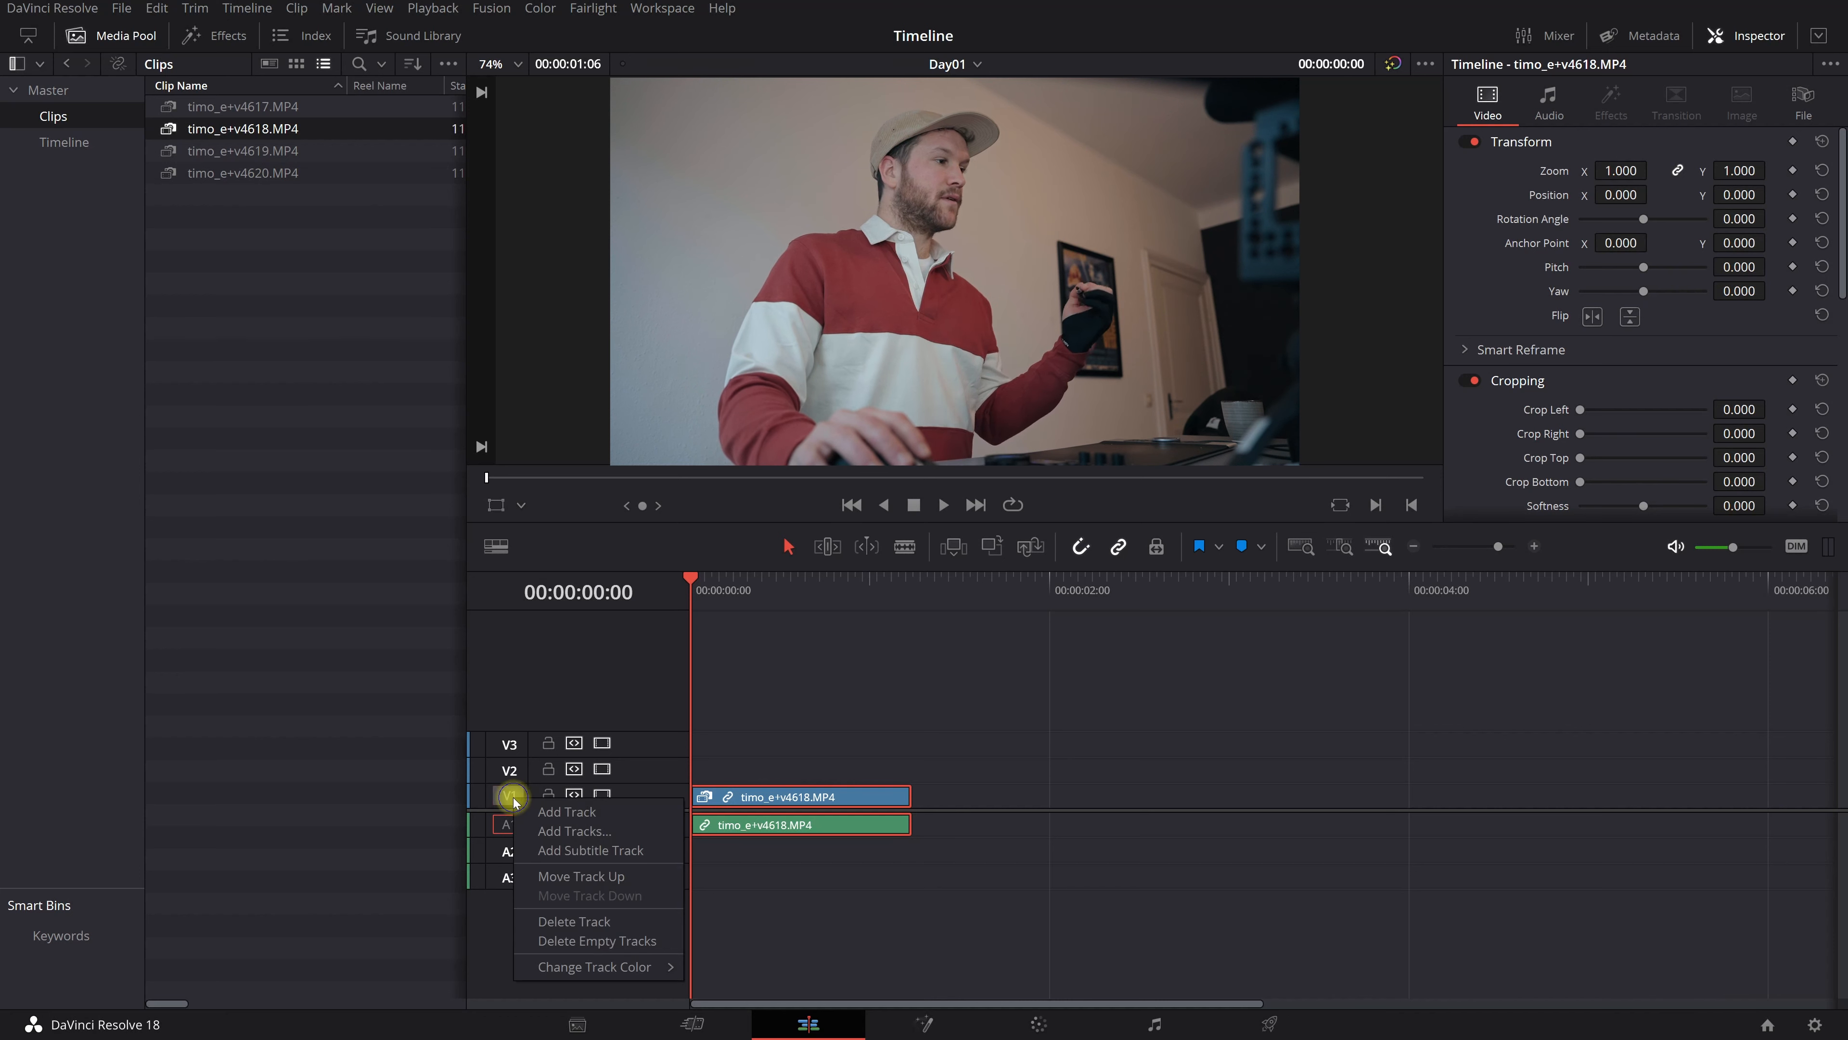
pyautogui.click(569, 876)
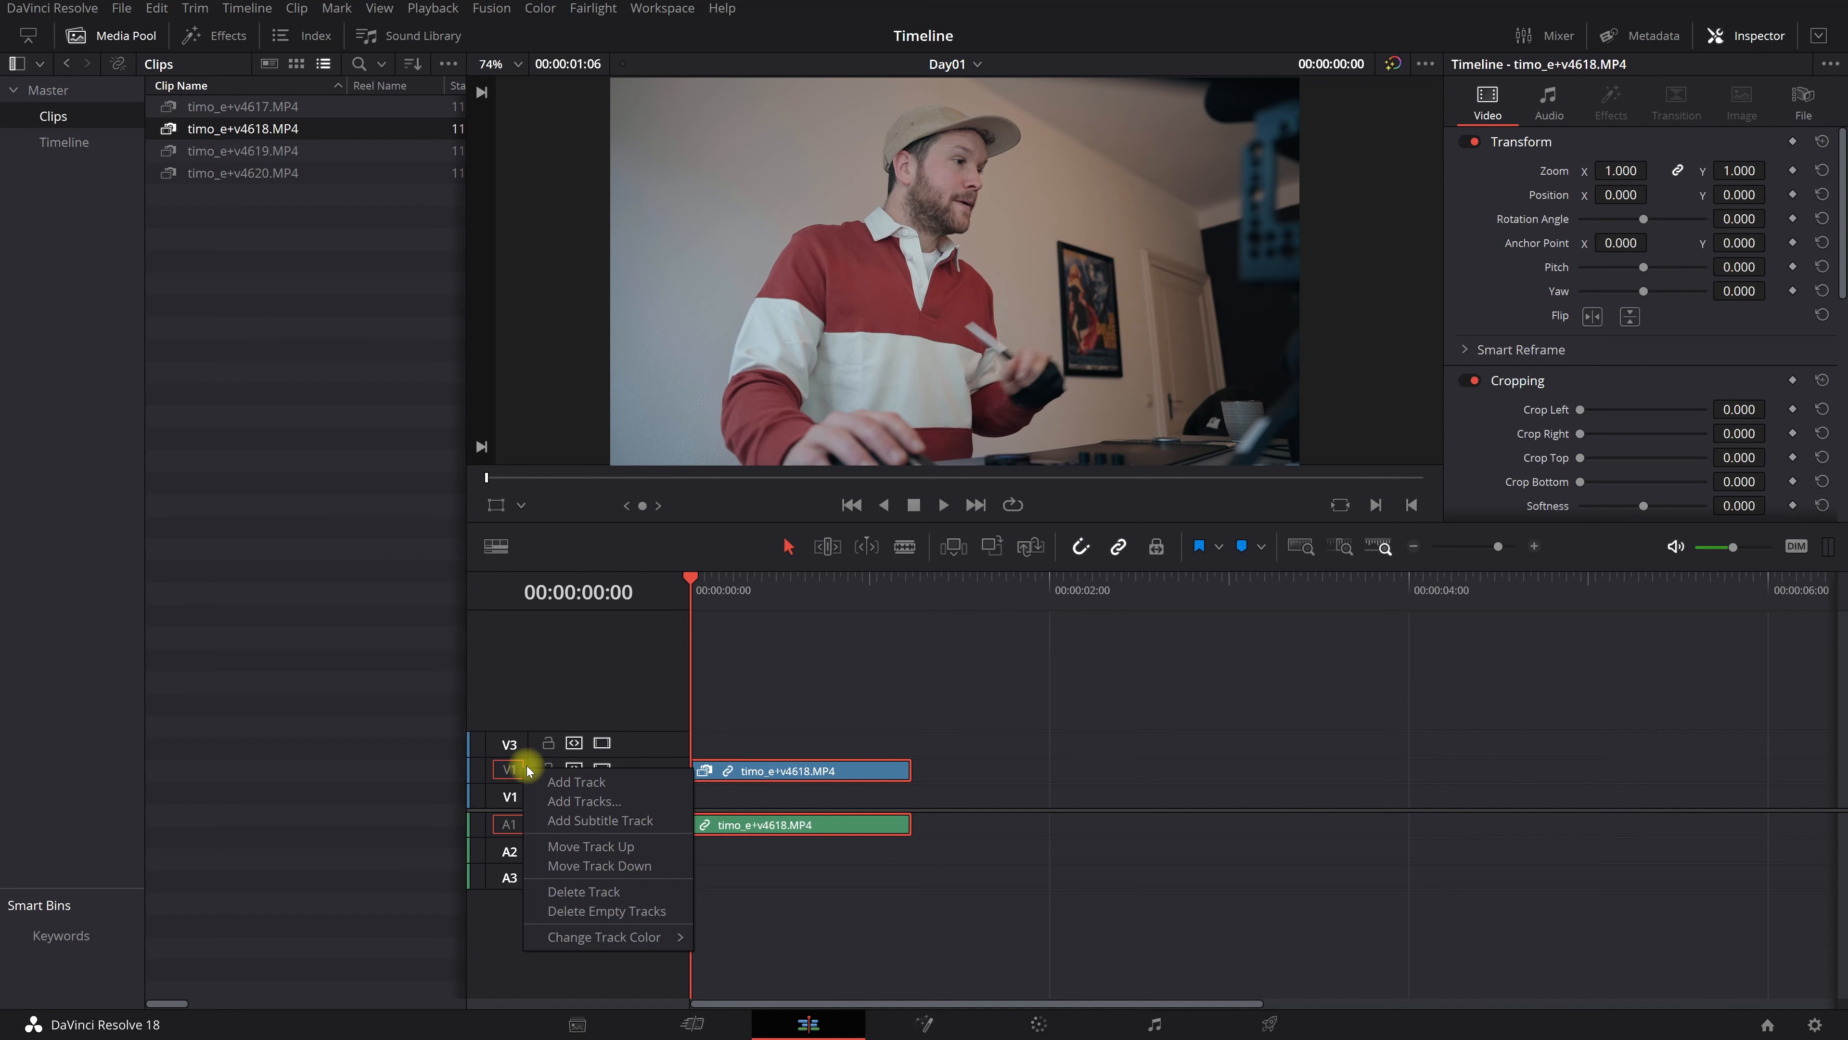
pyautogui.click(574, 865)
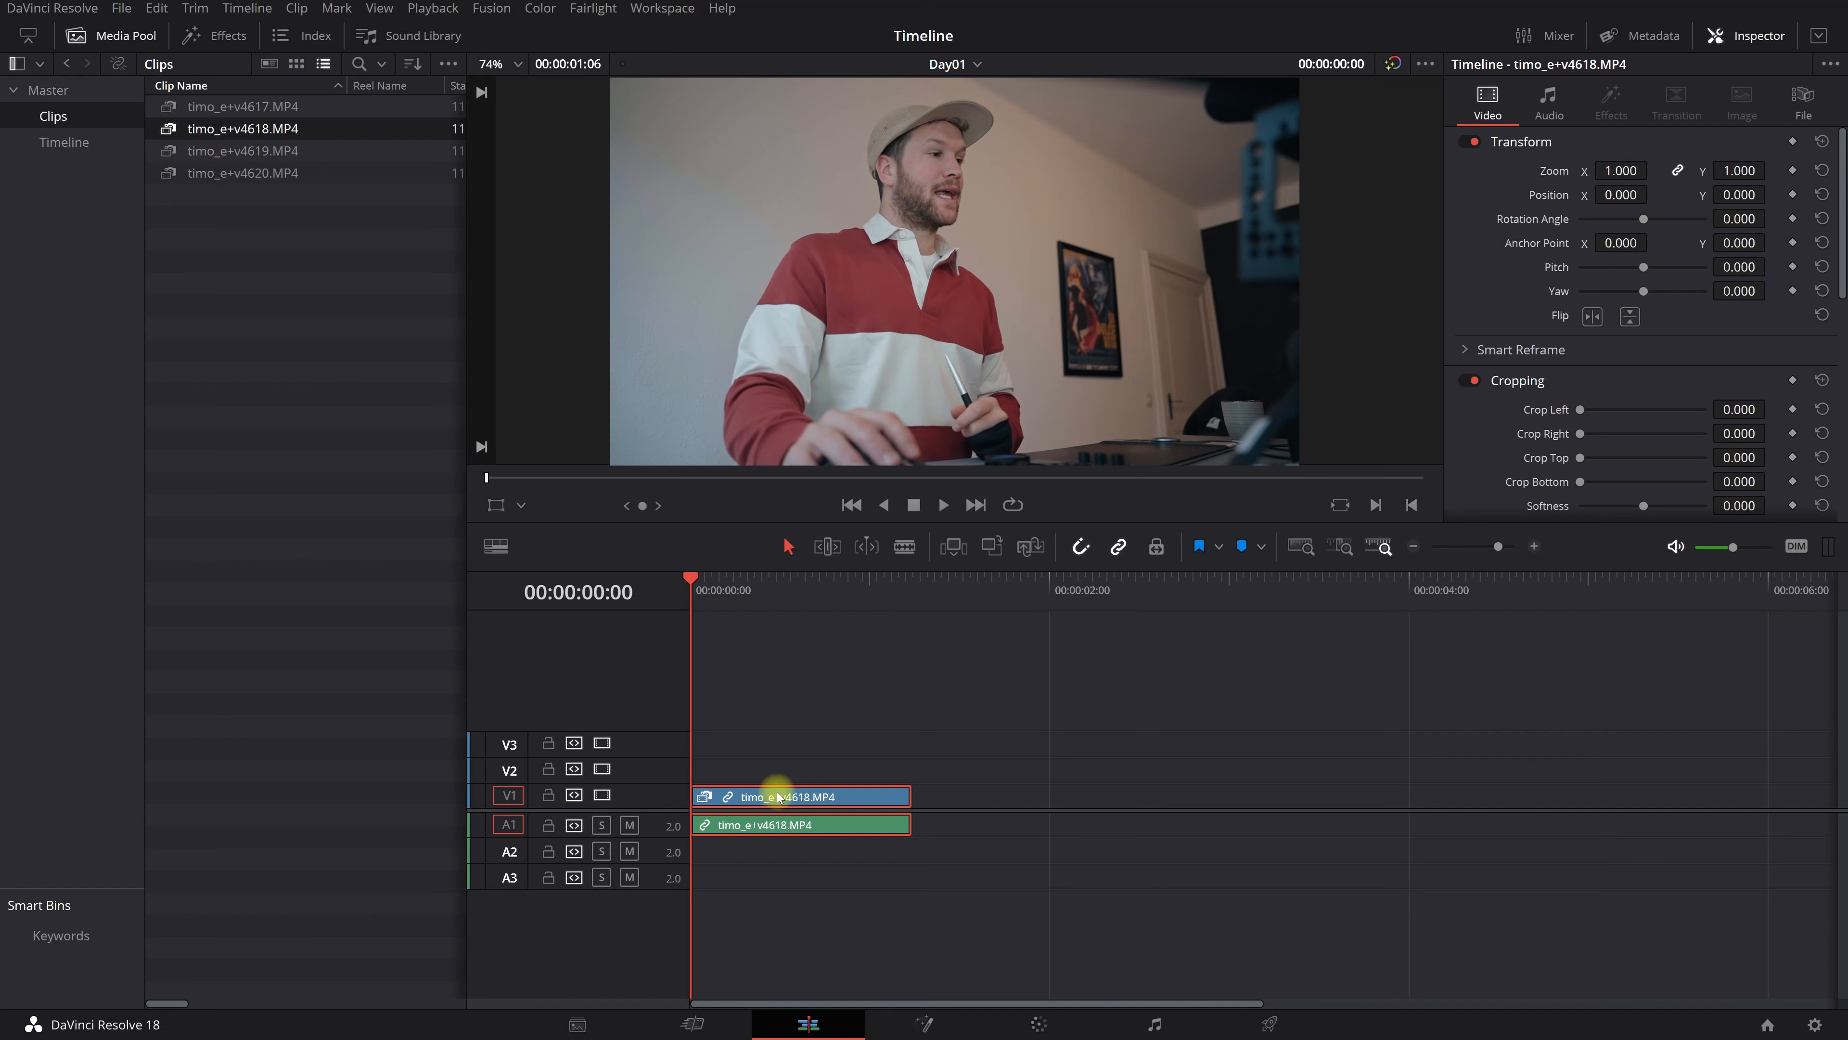
pyautogui.moveTo(777, 794); pyautogui.dragTo(733, 658)
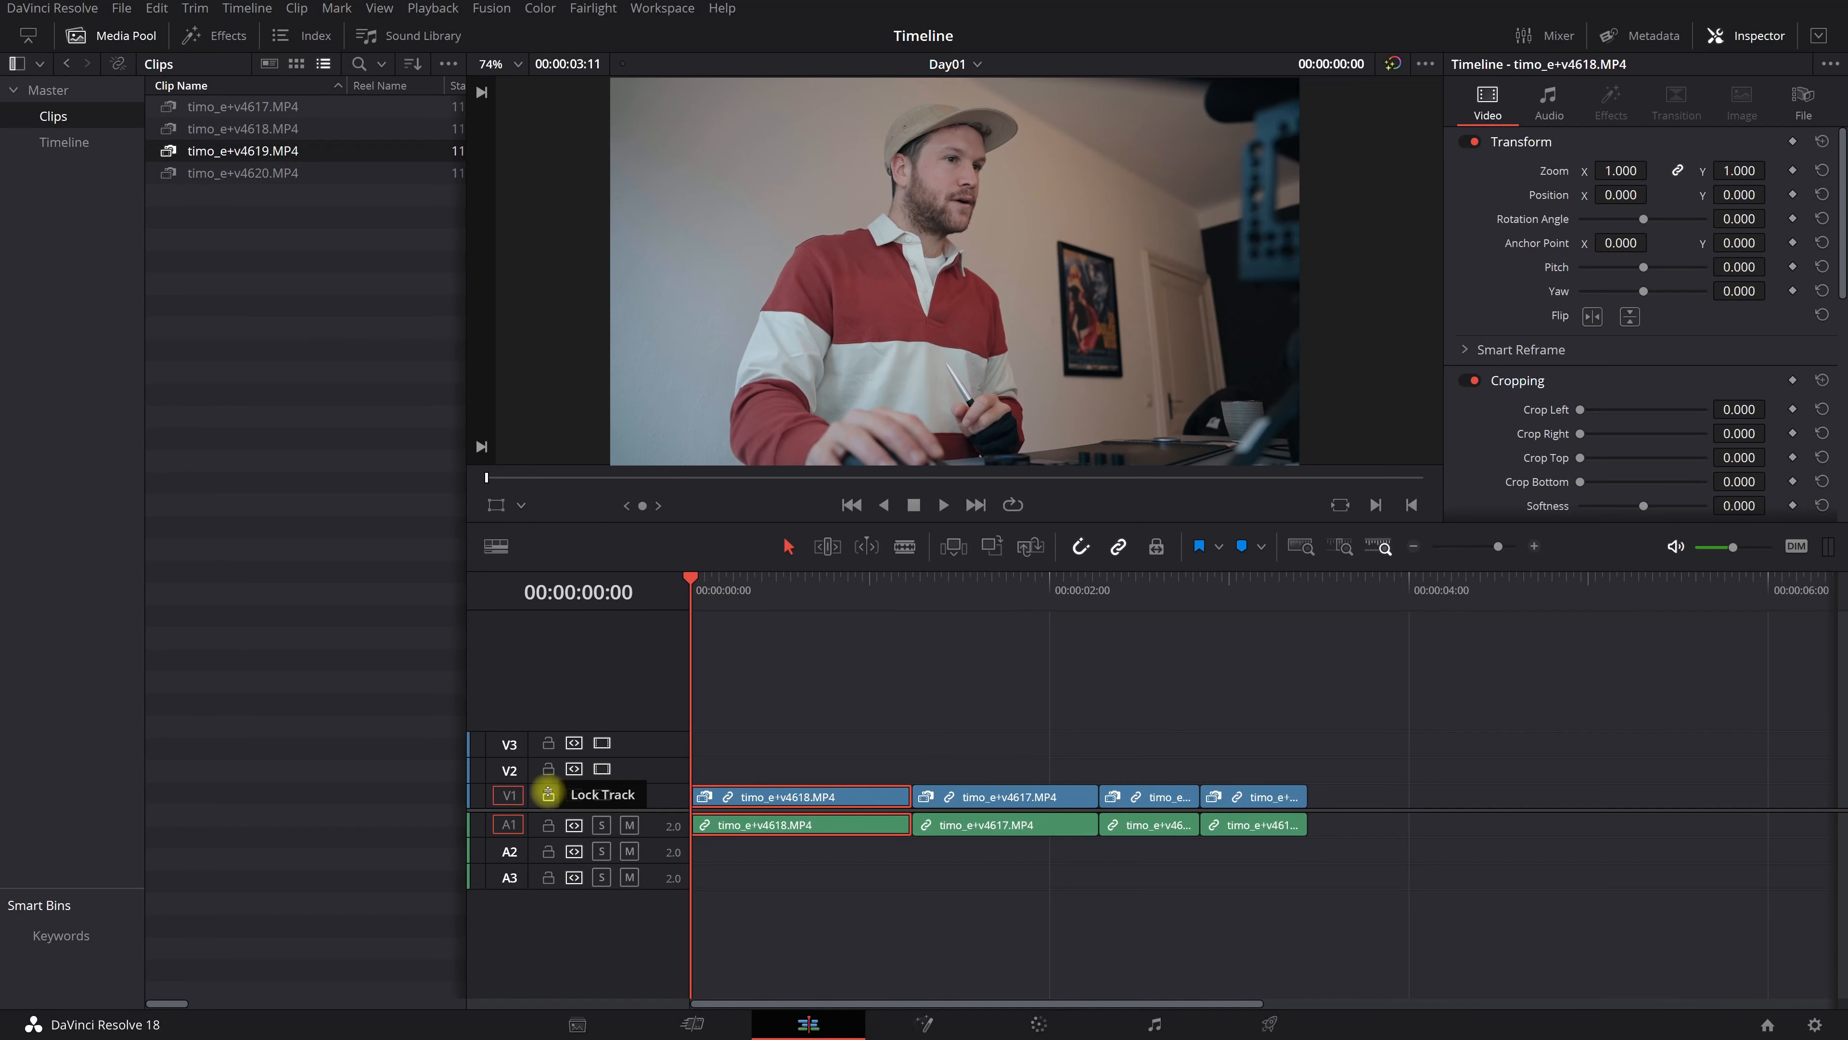
# - Lock video track V1, open timo_e+v4619.MP4 from the Clips bin in the viewer, and try to add it to the timeline
pyautogui.click(548, 795)
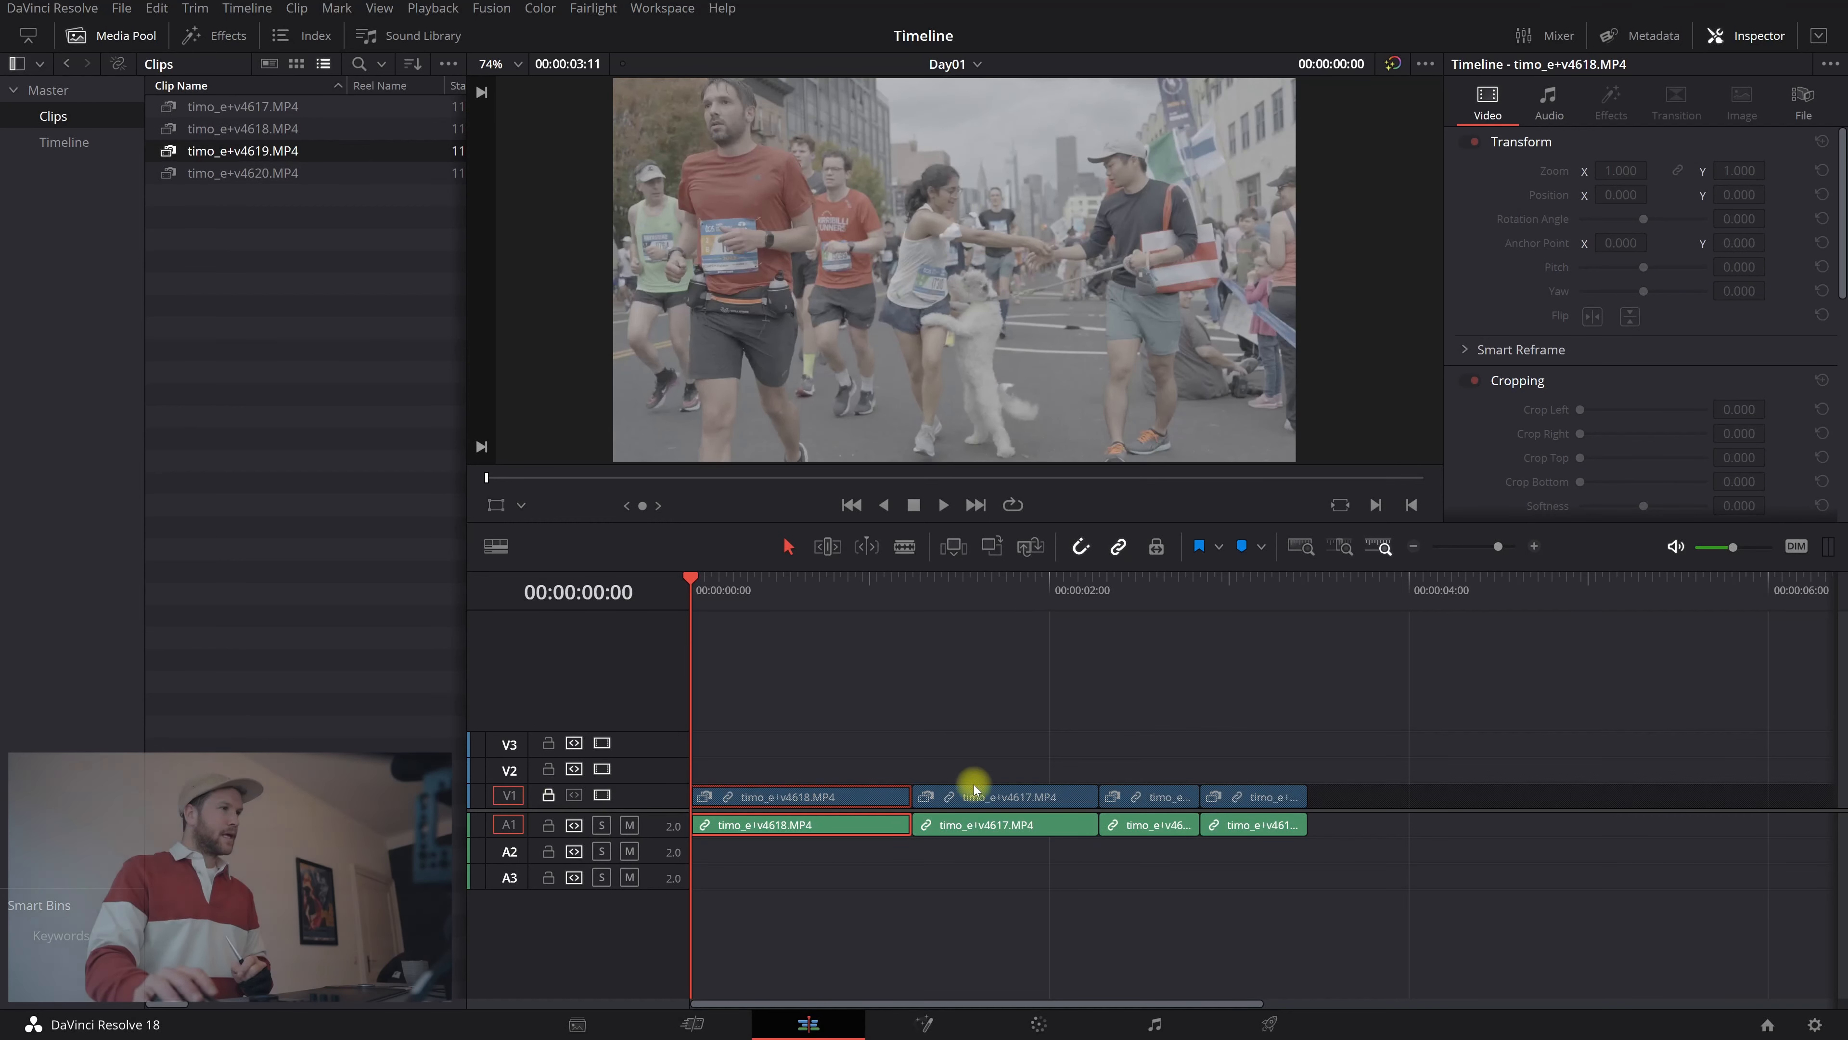
pyautogui.click(234, 151)
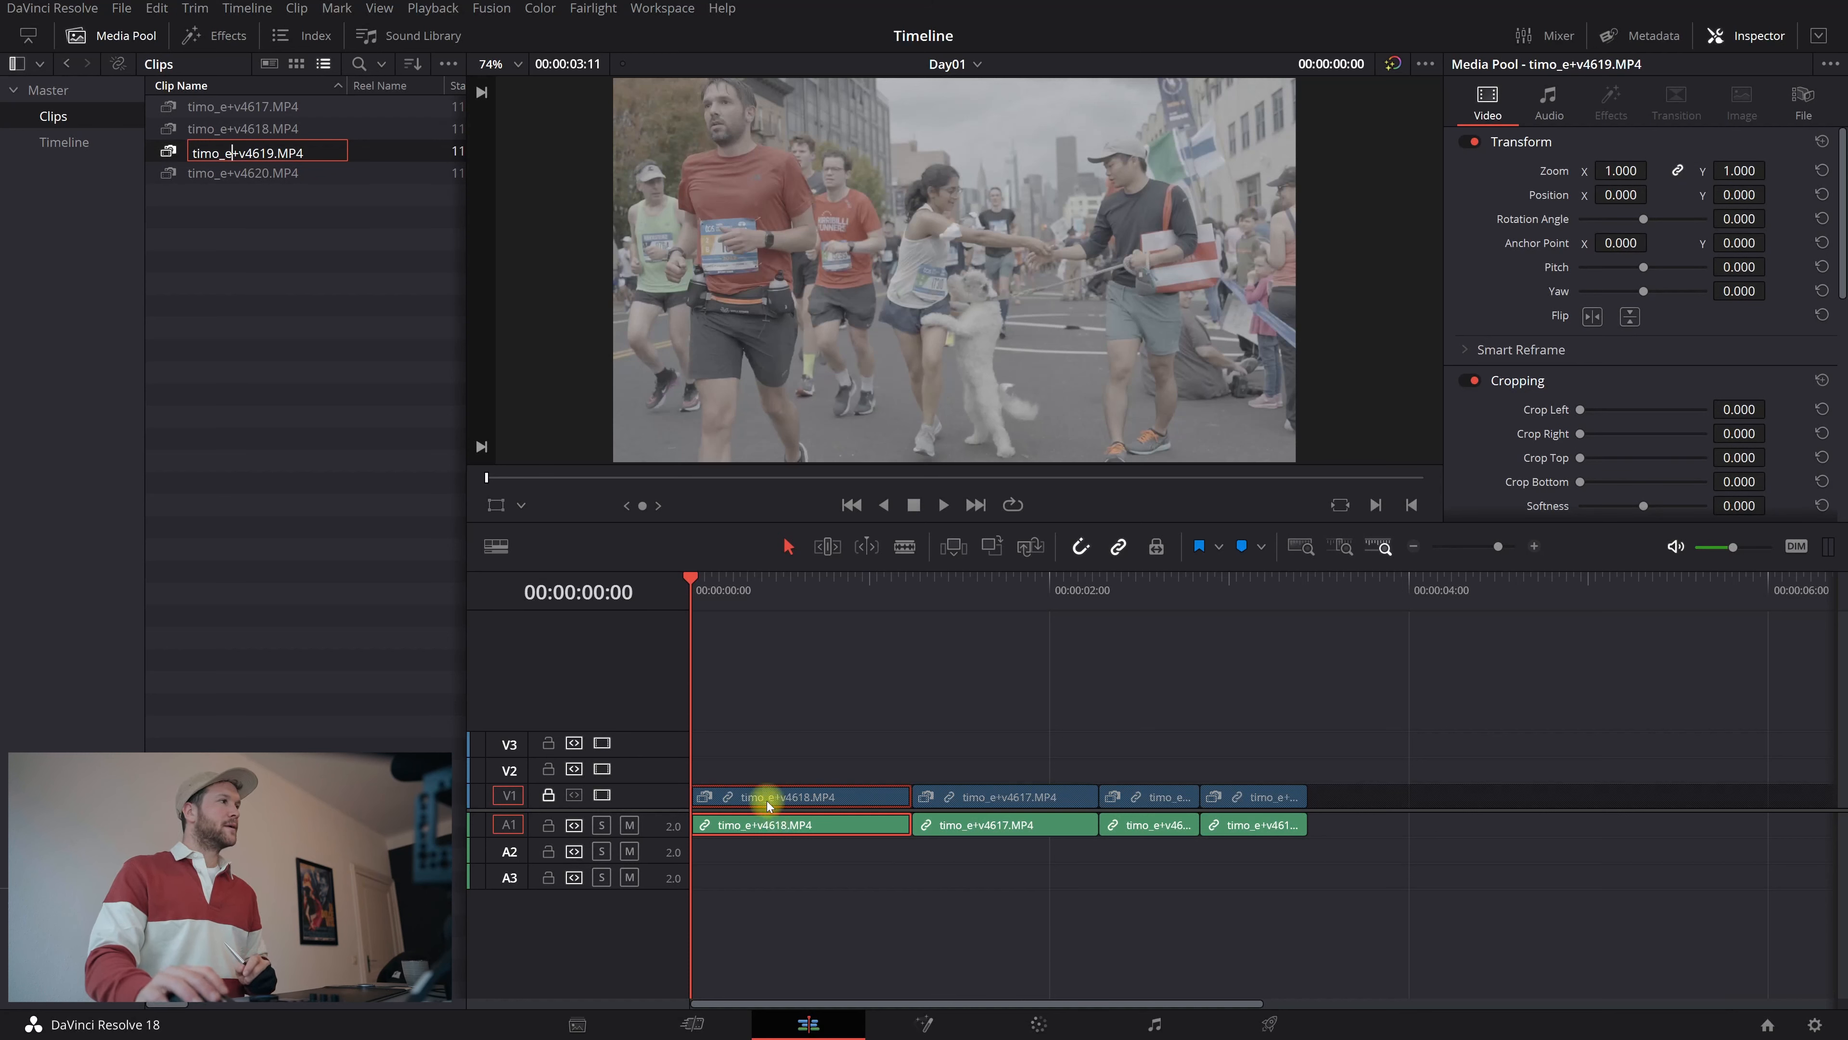
pyautogui.doubleClick(169, 155)
pyautogui.moveTo(949, 447); pyautogui.dragTo(962, 567)
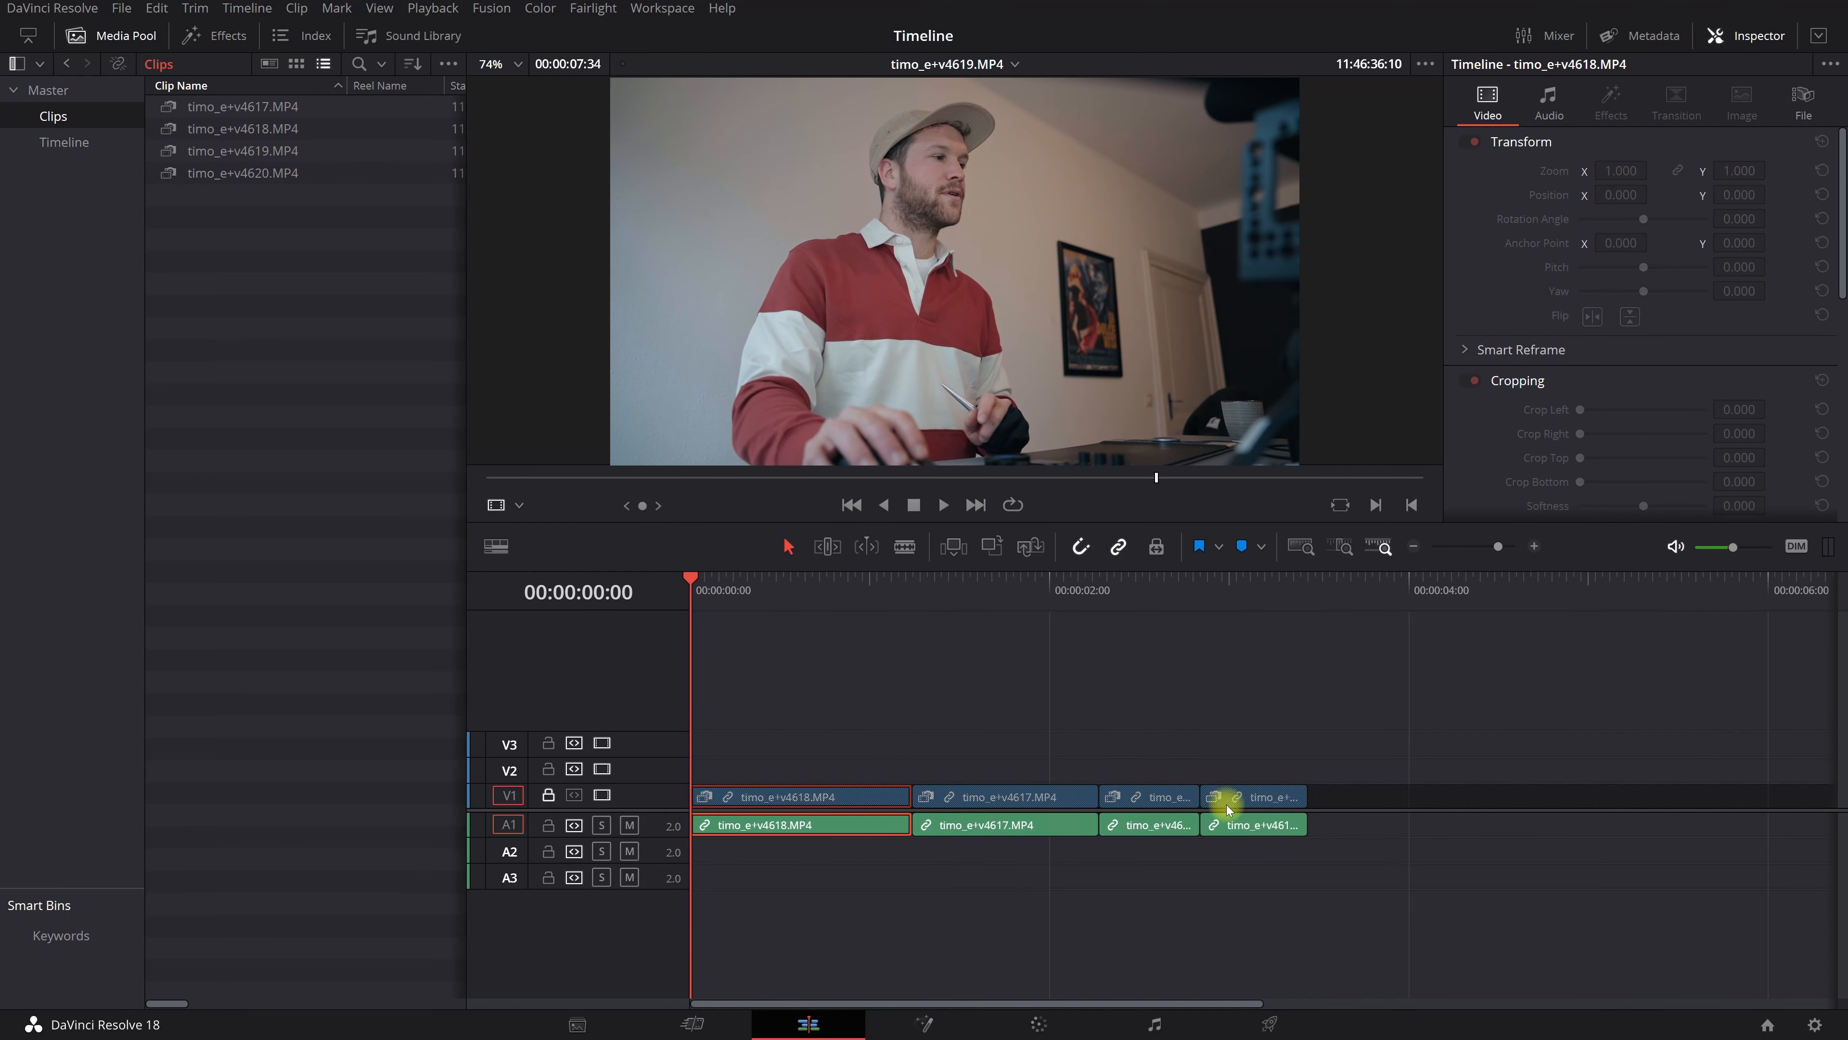
# - Lock audio track A1, and unlock both A1 and video track V1 again
pyautogui.click(547, 824)
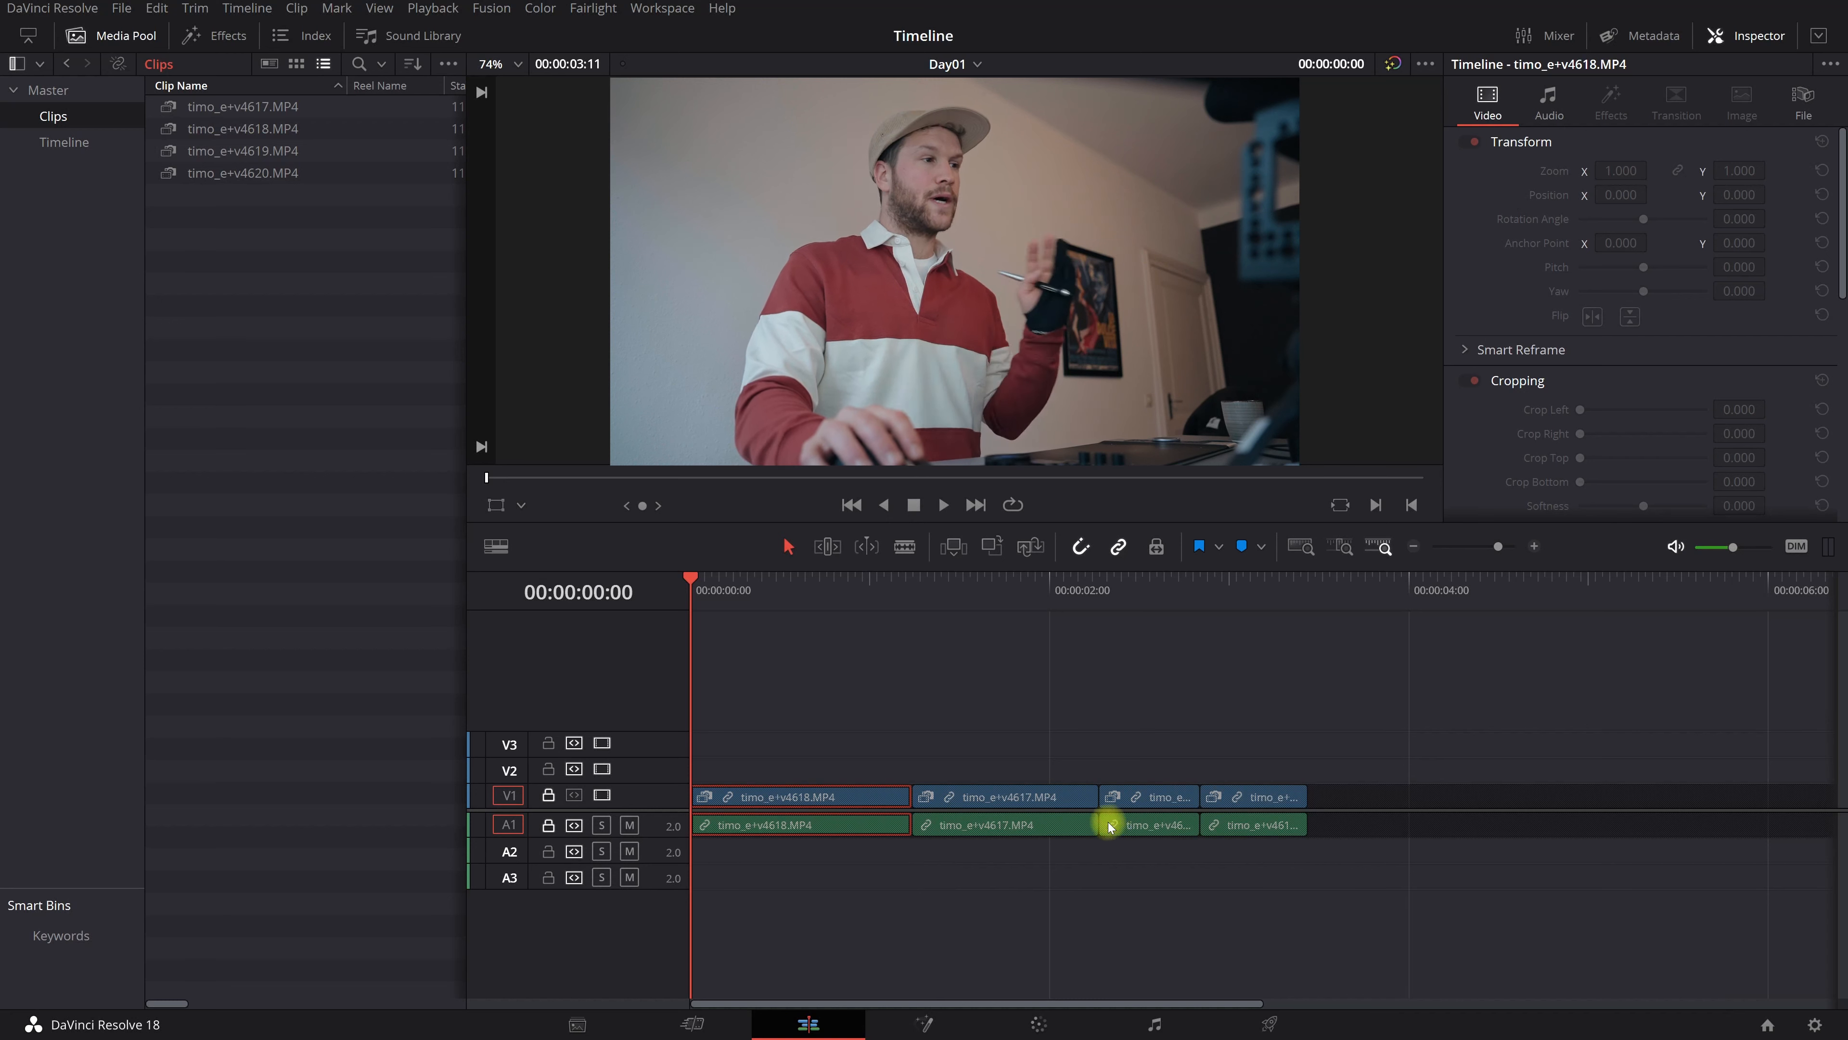
pyautogui.click(548, 825)
pyautogui.click(547, 794)
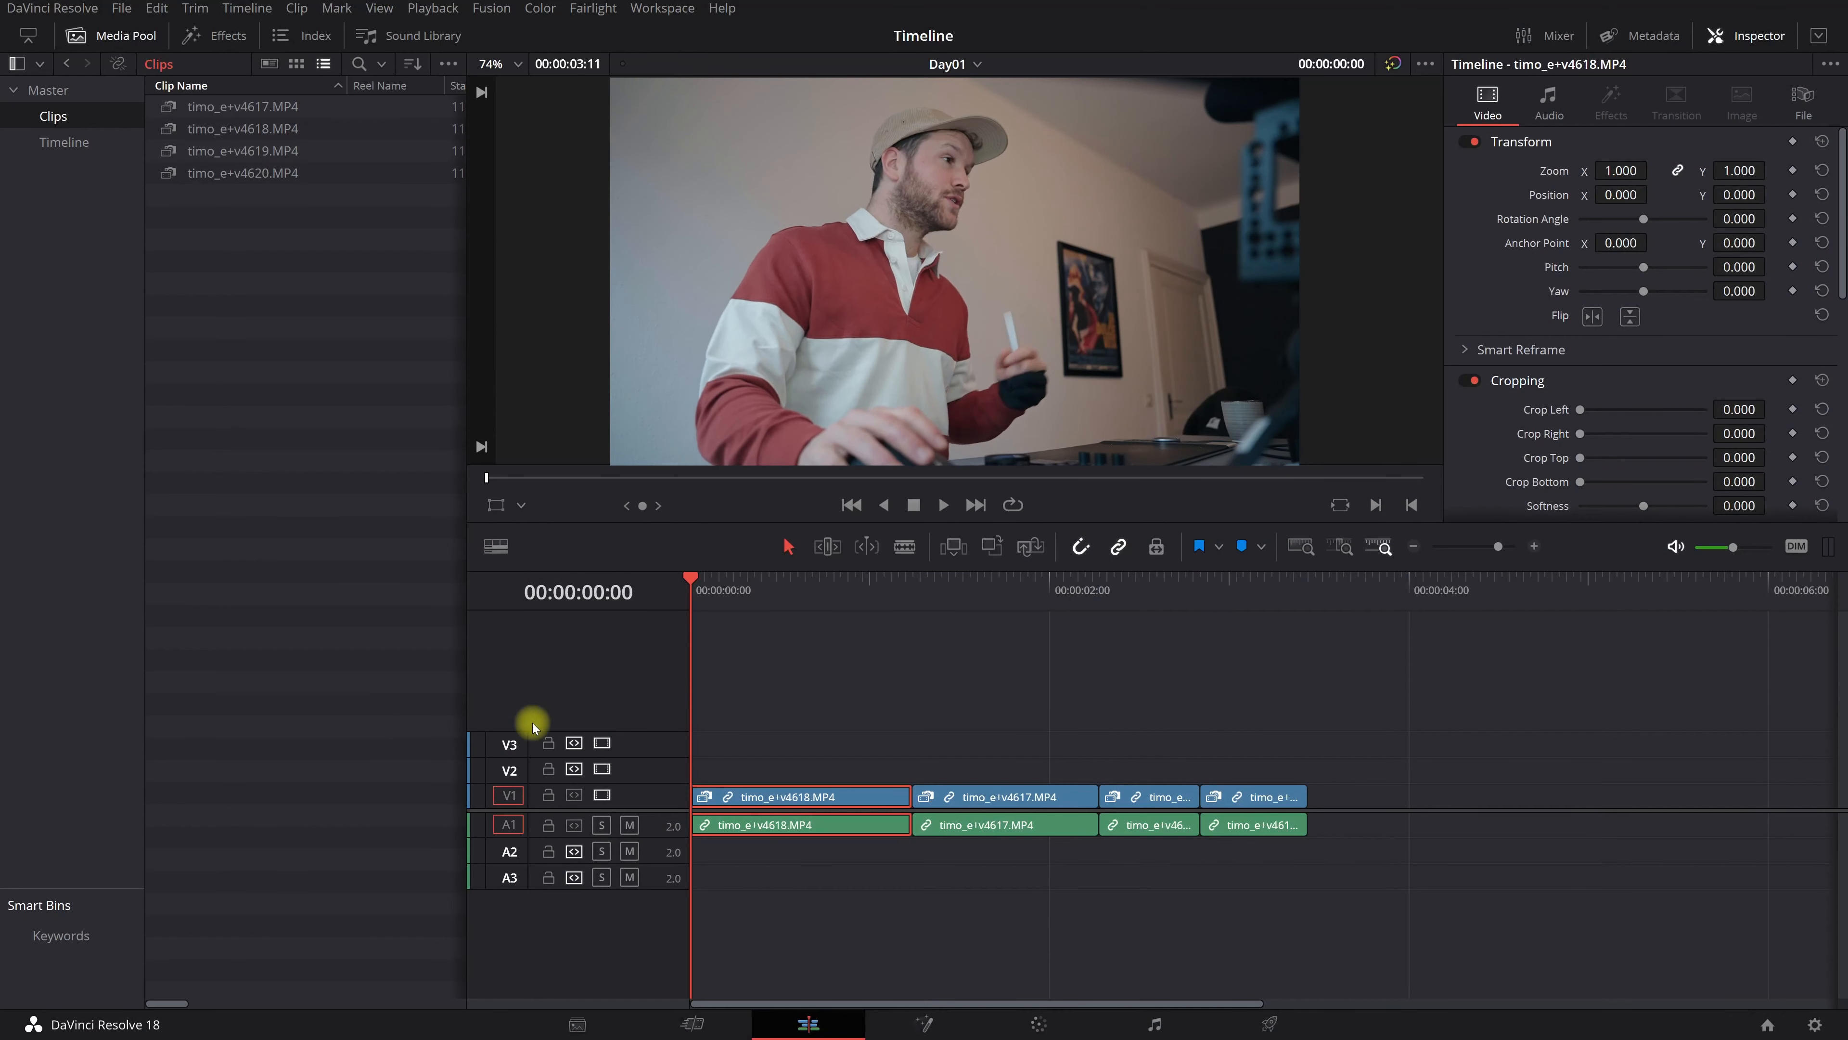
# - Turn on the auto track selector for audio track A1, and scrub through the clips, ending at the timeline start
pyautogui.moveTo(723, 583); pyautogui.dragTo(761, 579)
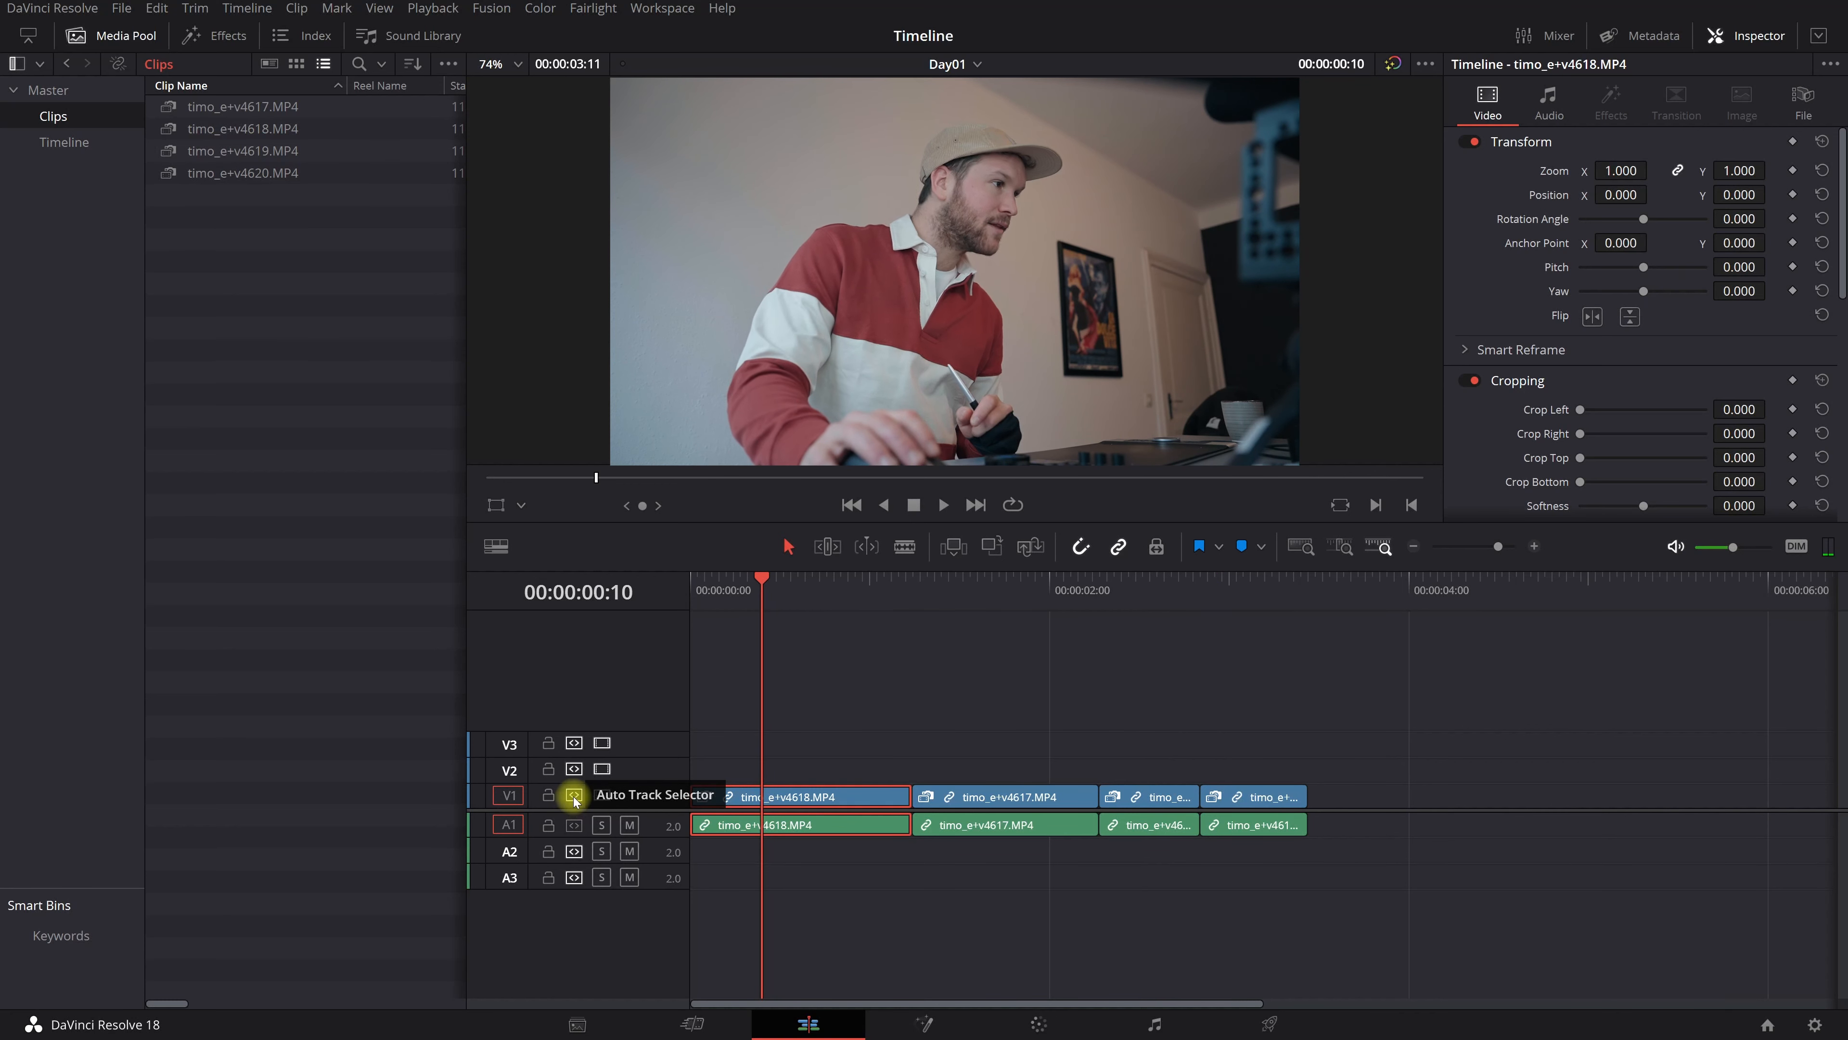
pyautogui.click(574, 826)
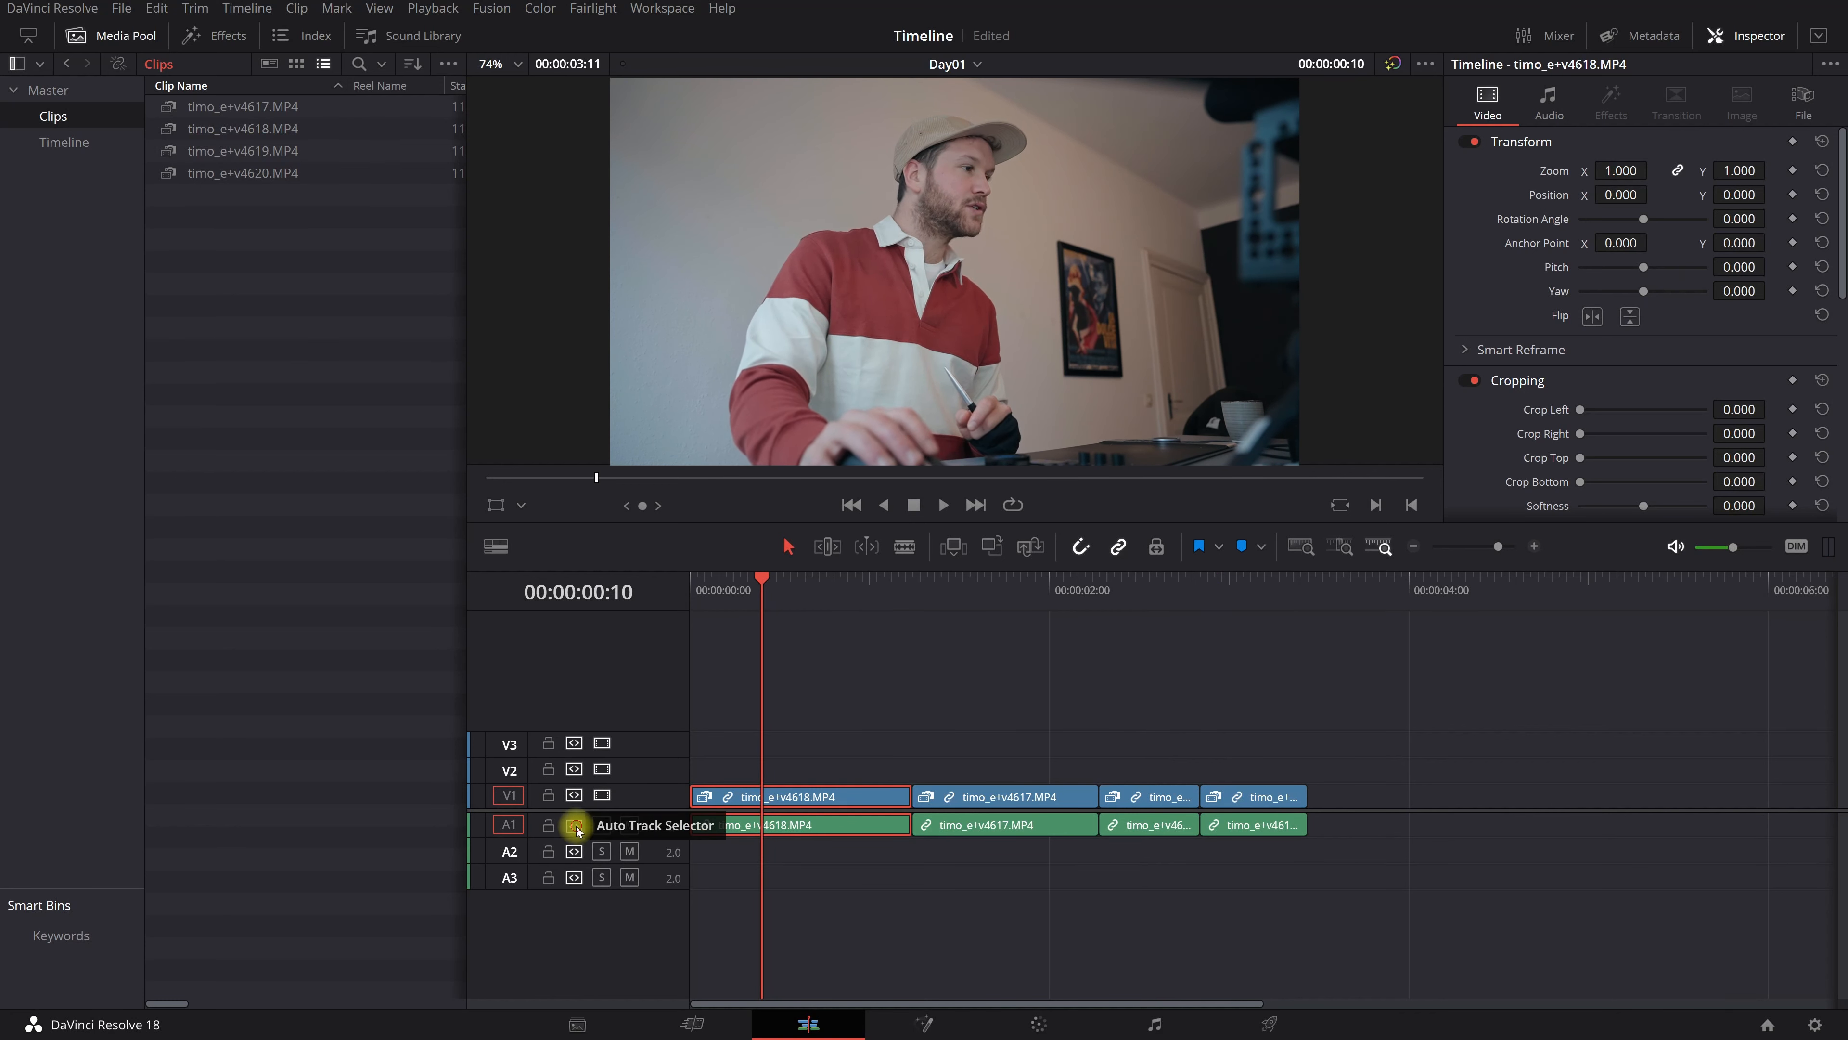
pyautogui.moveTo(797, 586); pyautogui.dragTo(1018, 717)
pyautogui.moveTo(975, 596); pyautogui.dragTo(690, 591)
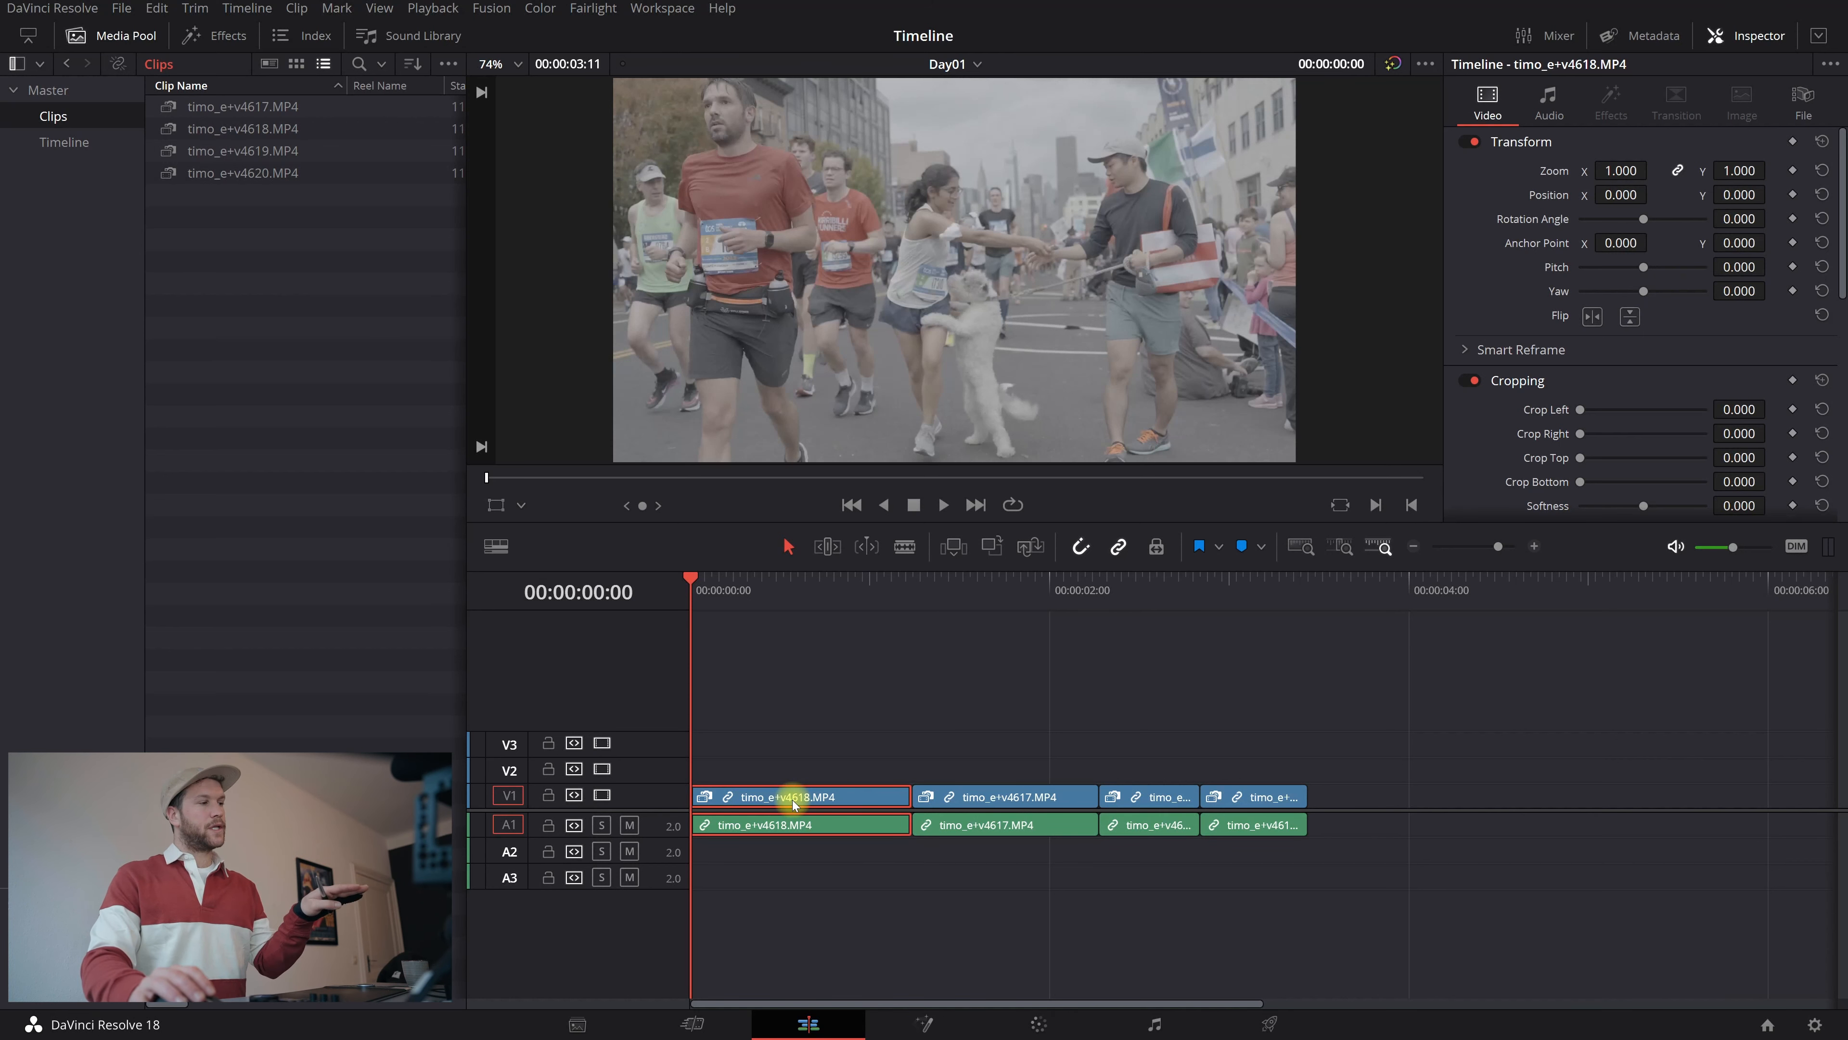
# - Disable video track V1, turn it back on, and clear the clip selection
pyautogui.click(601, 797)
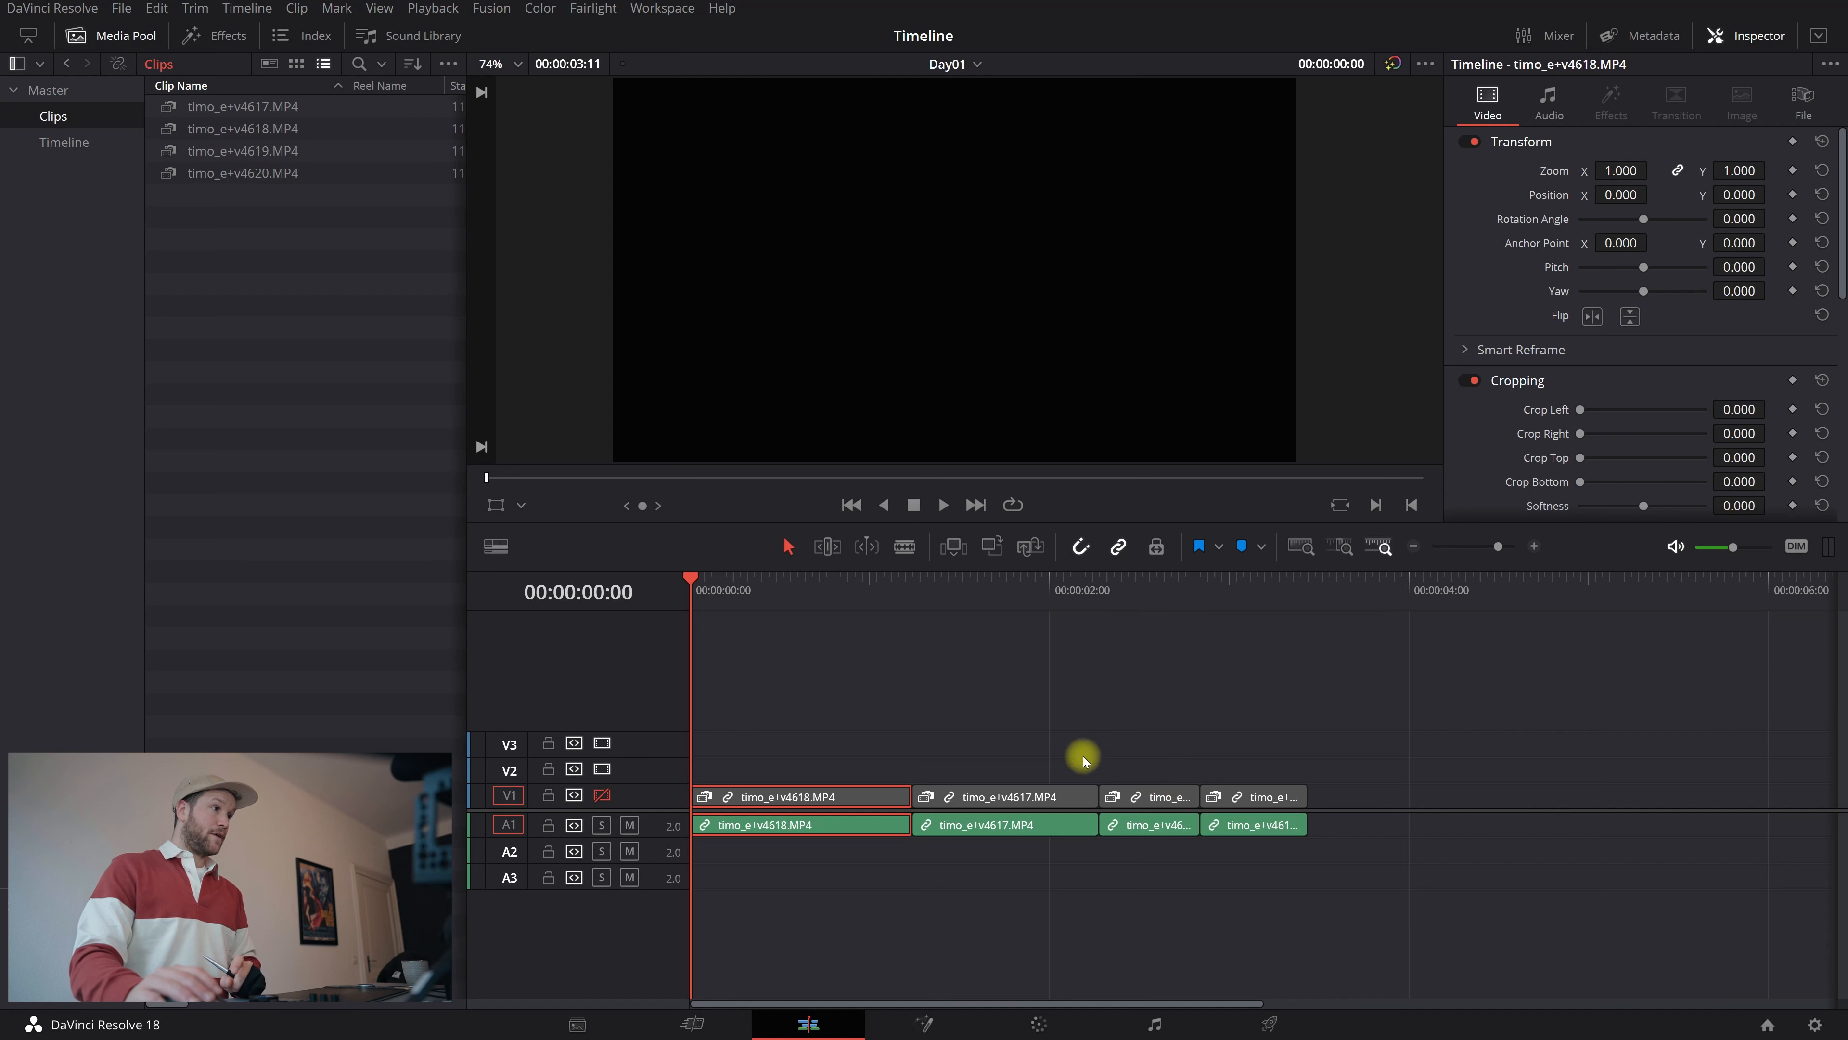
pyautogui.click(603, 794)
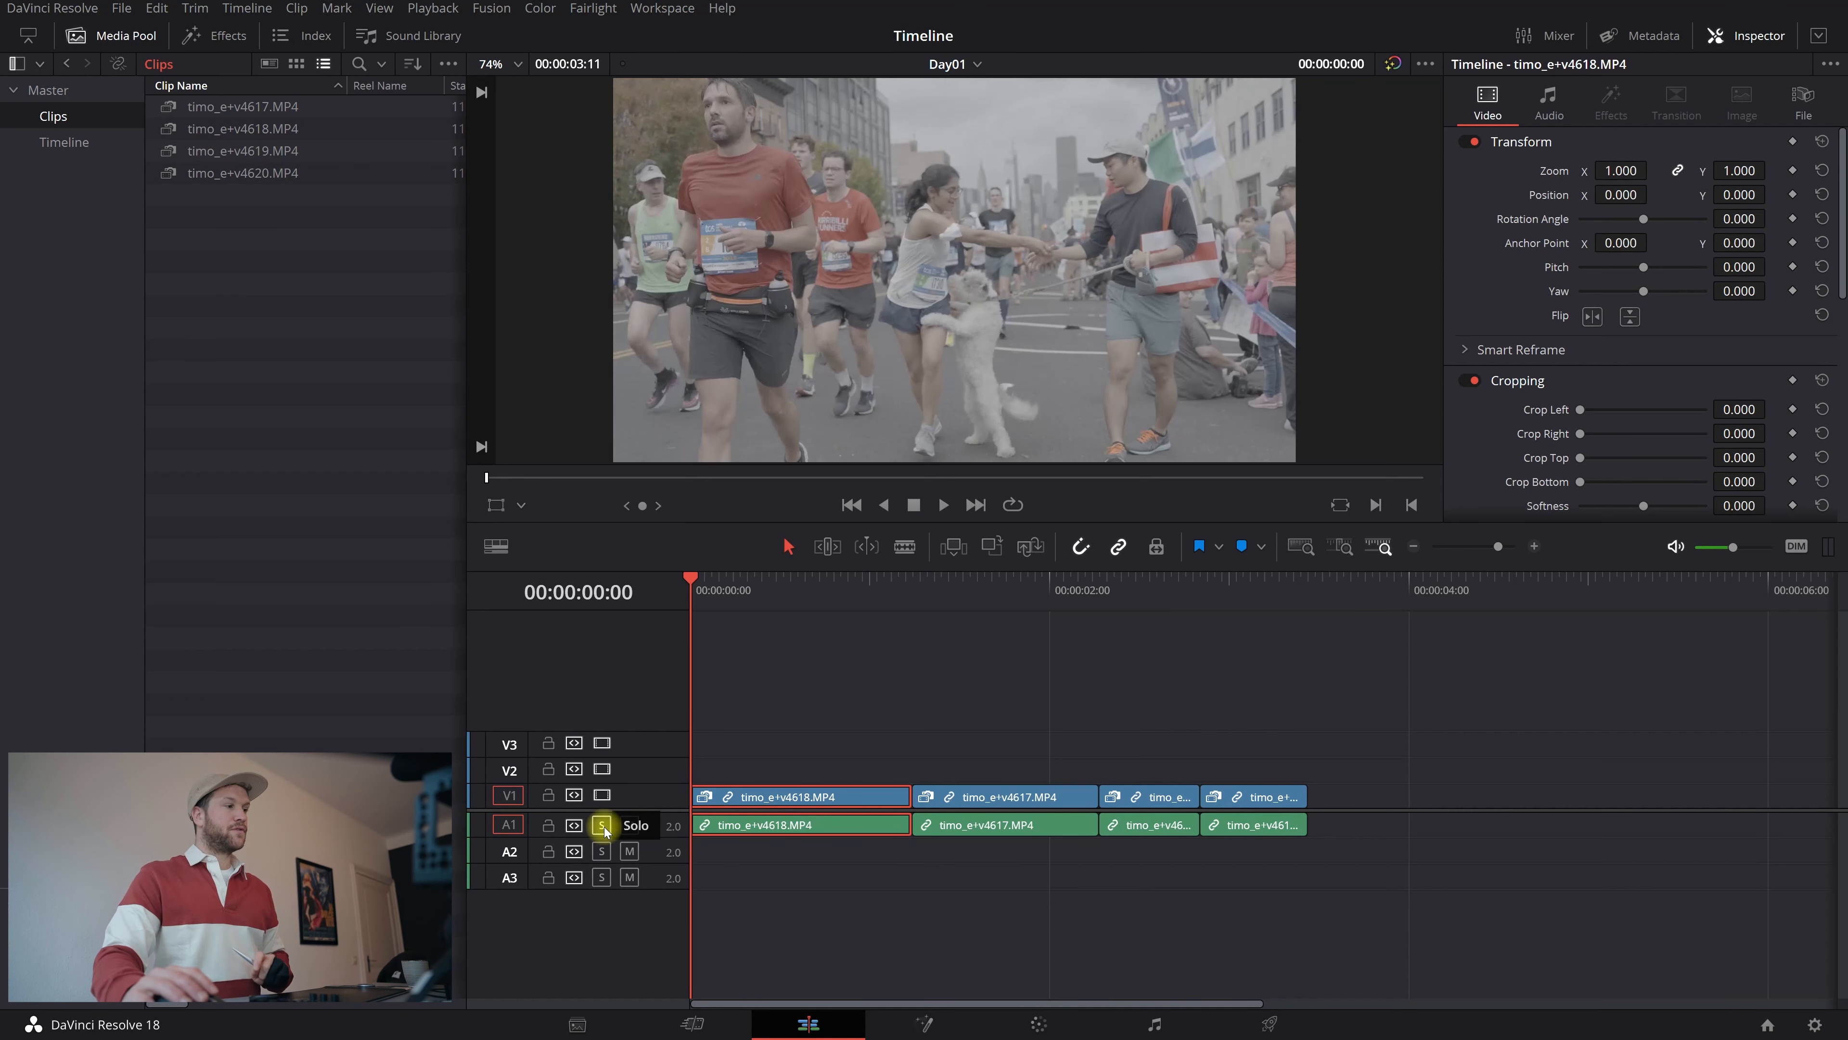
pyautogui.click(739, 897)
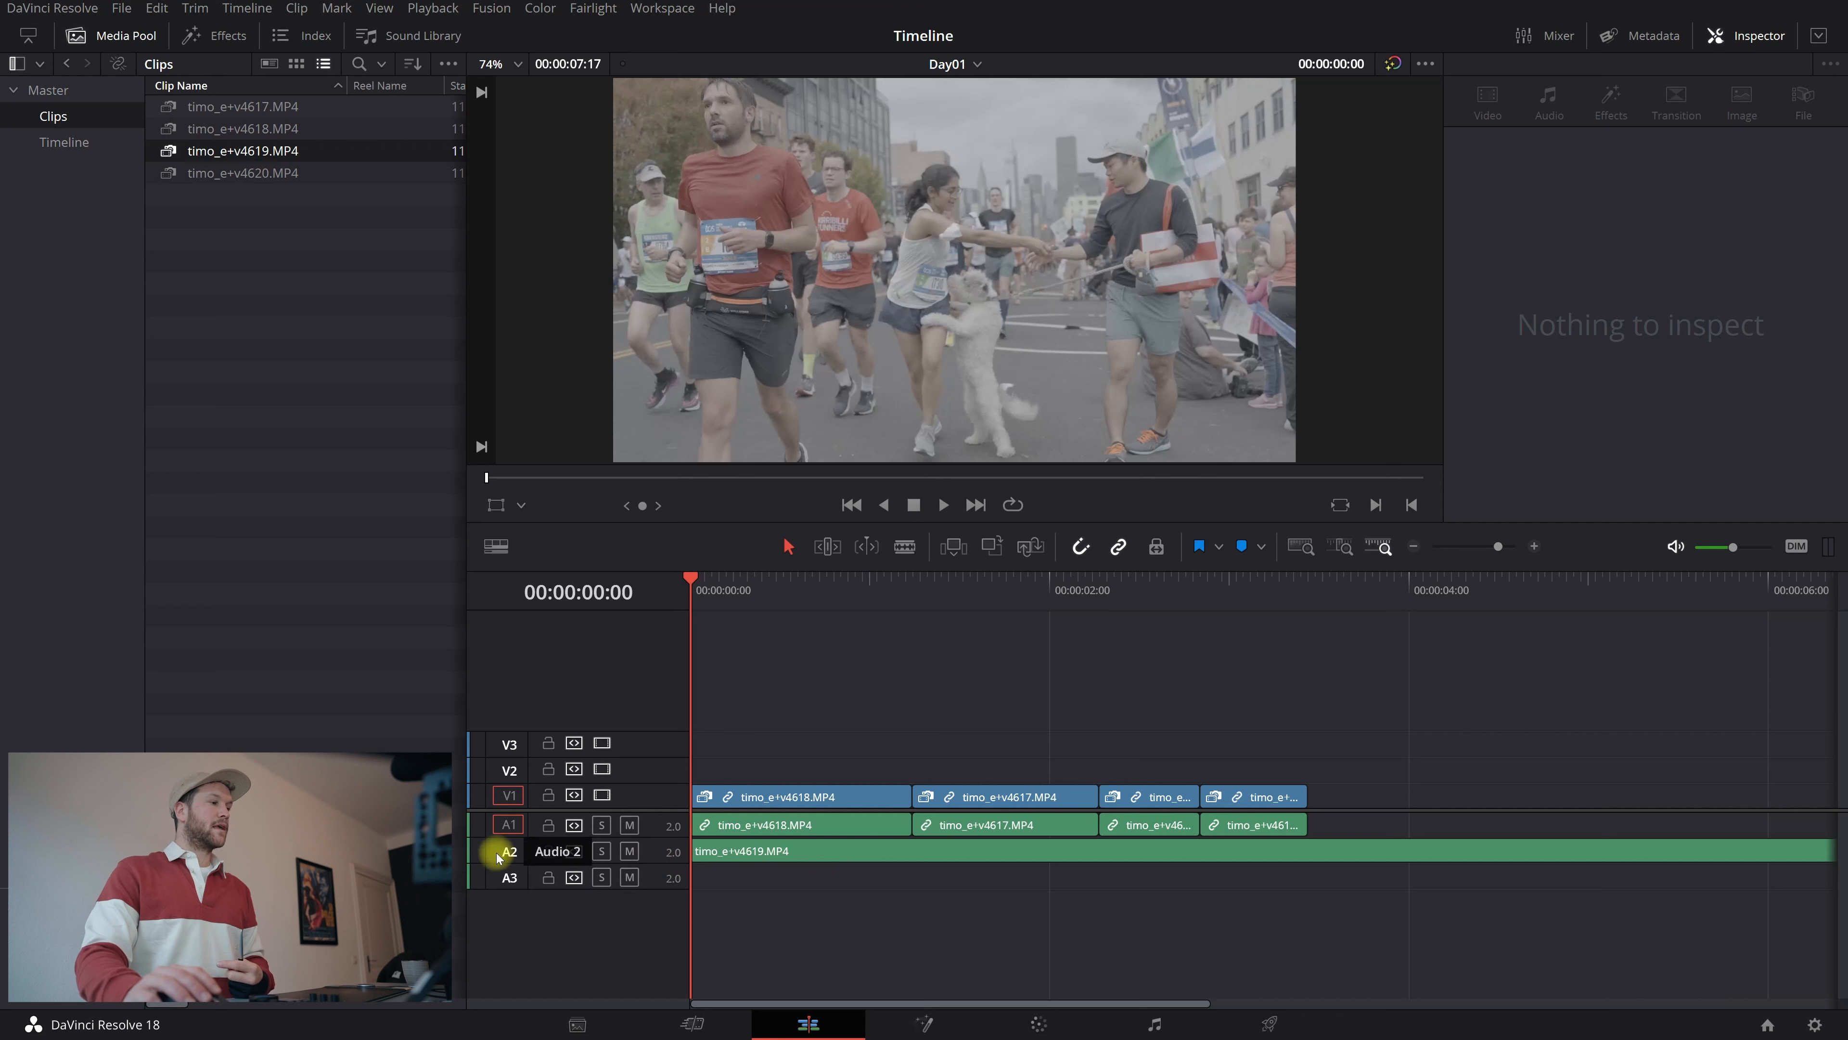
# - Try Solo on audio tracks A1 and A2, switch it off again, and delete timo_e+v4619.MP4 from A2
pyautogui.click(735, 853)
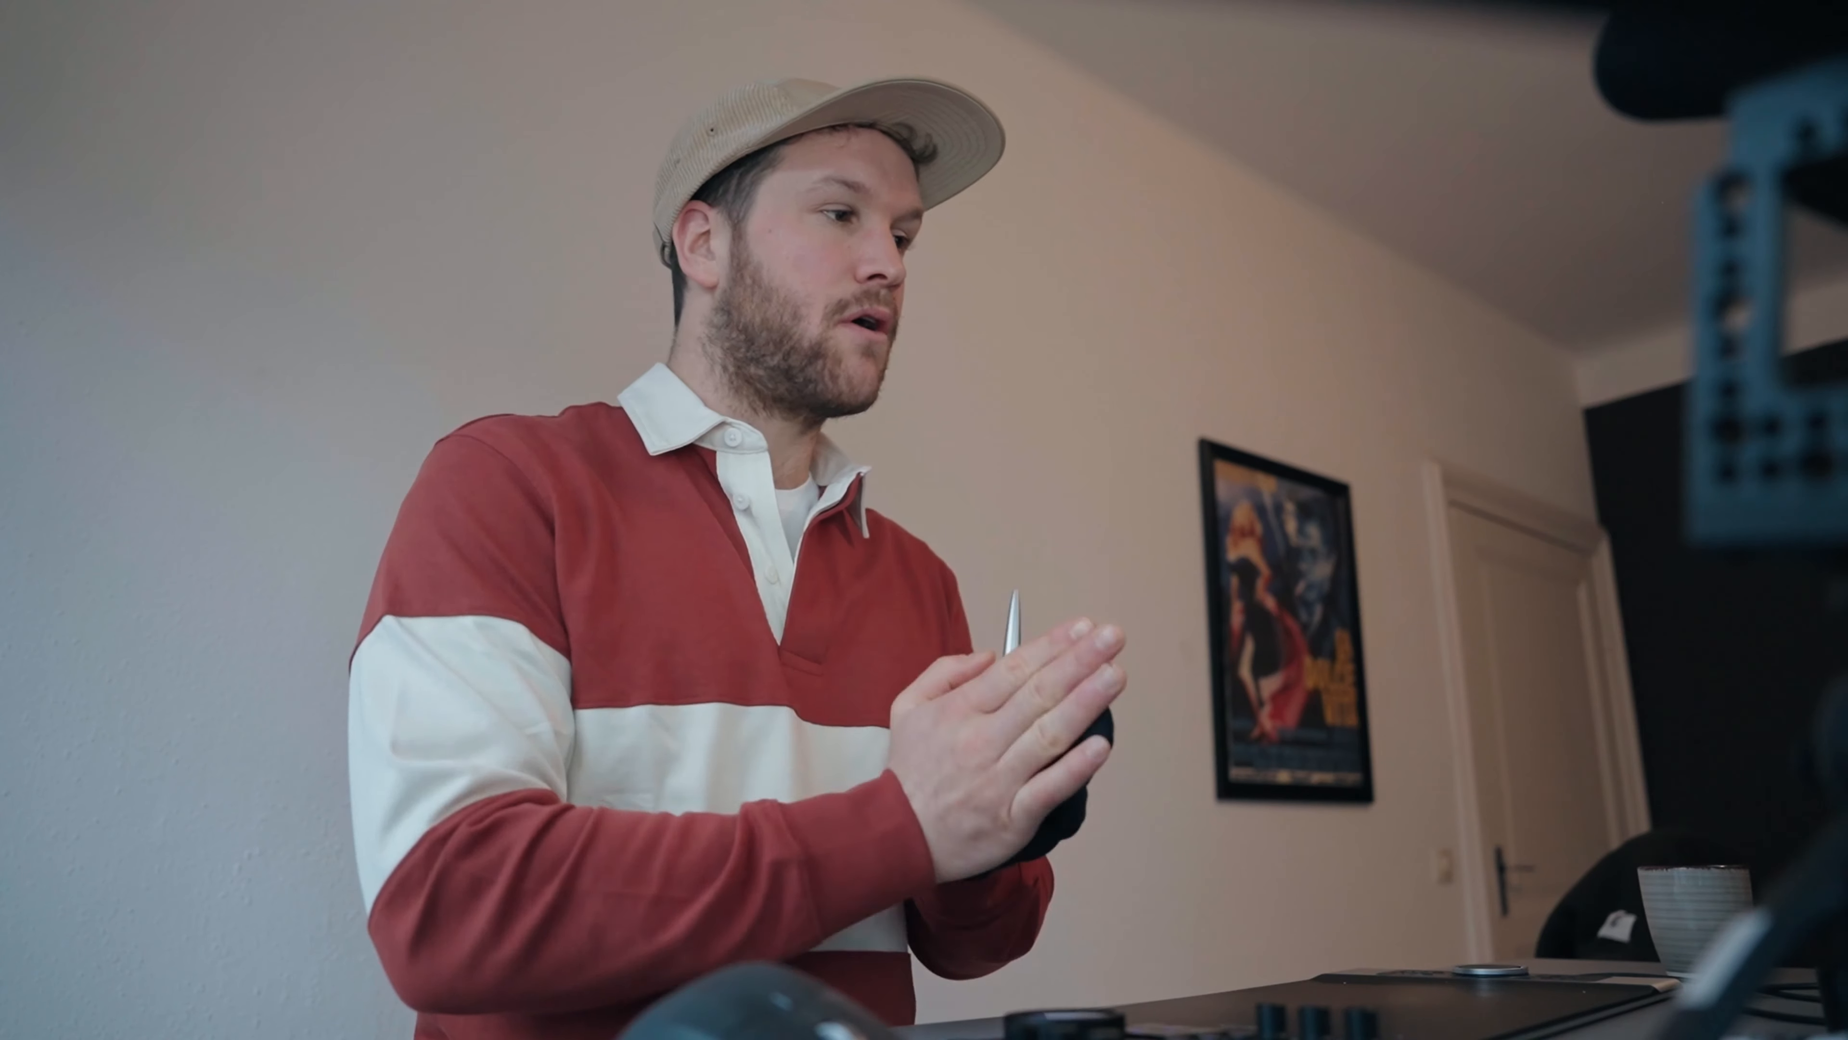
pyautogui.click(600, 827)
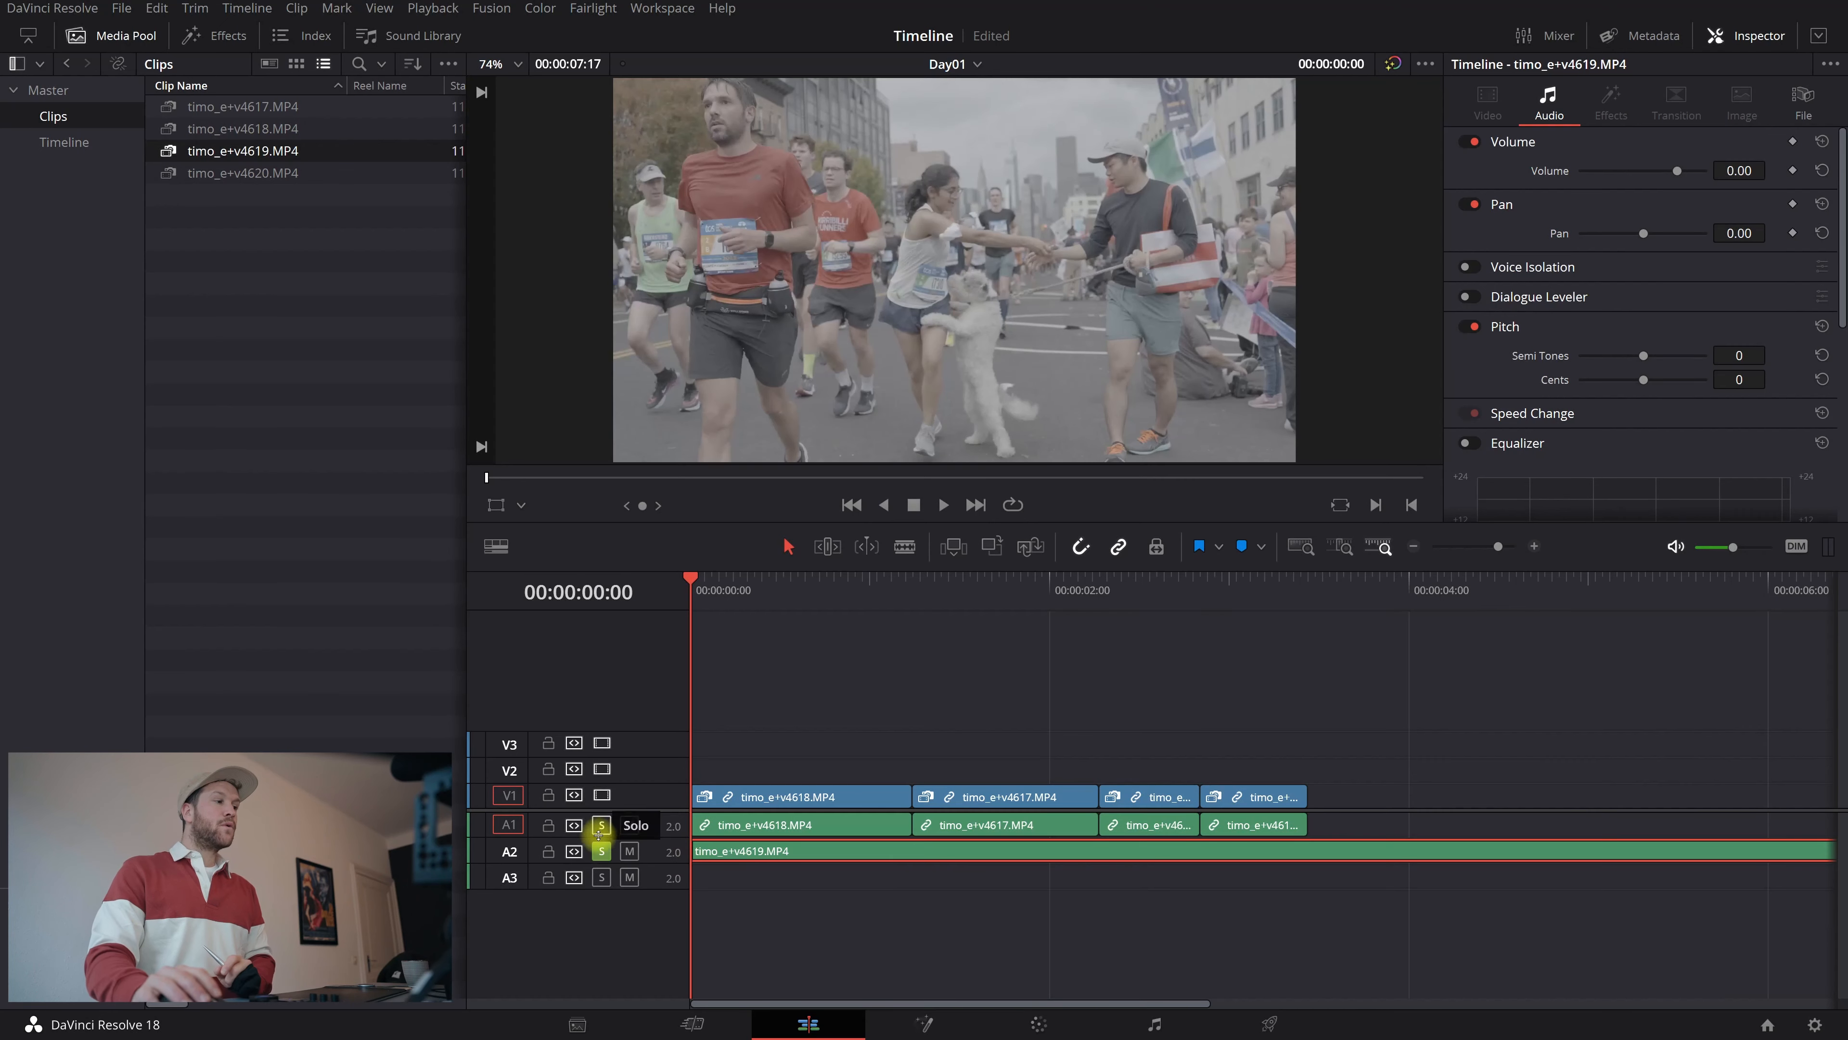
pyautogui.click(601, 852)
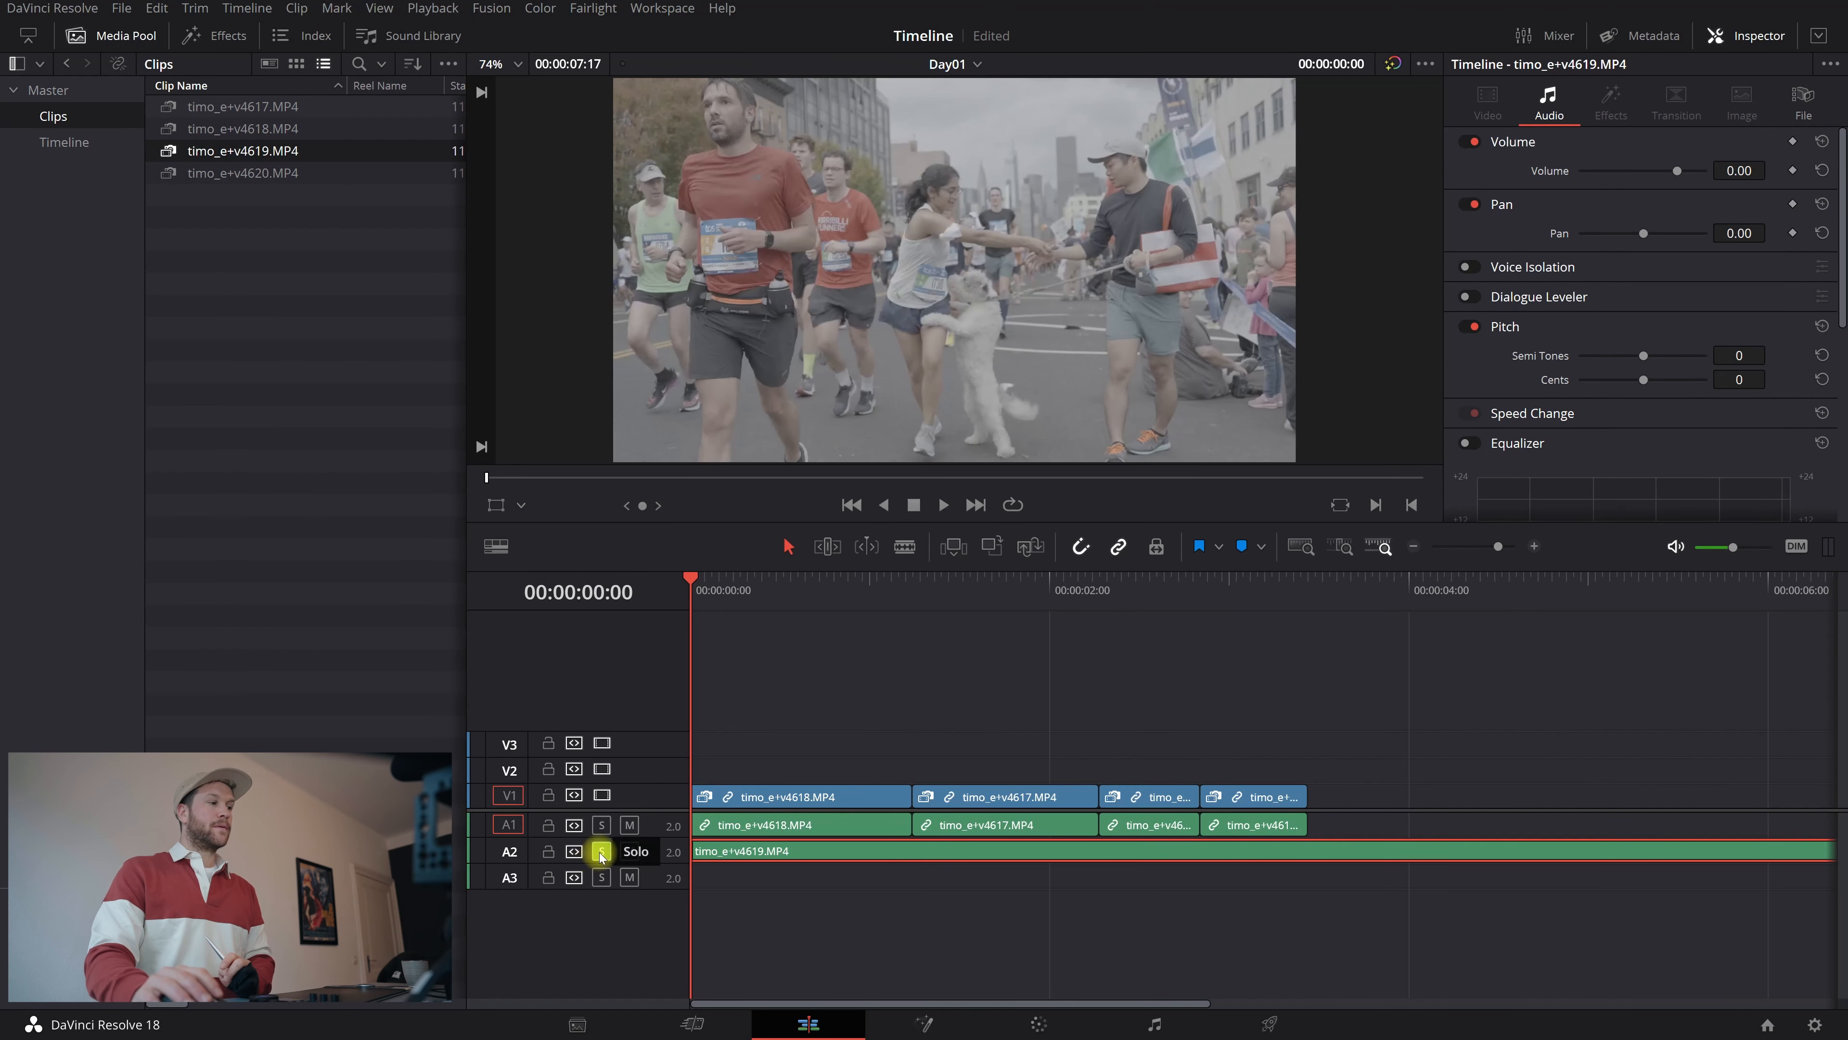
pyautogui.click(600, 853)
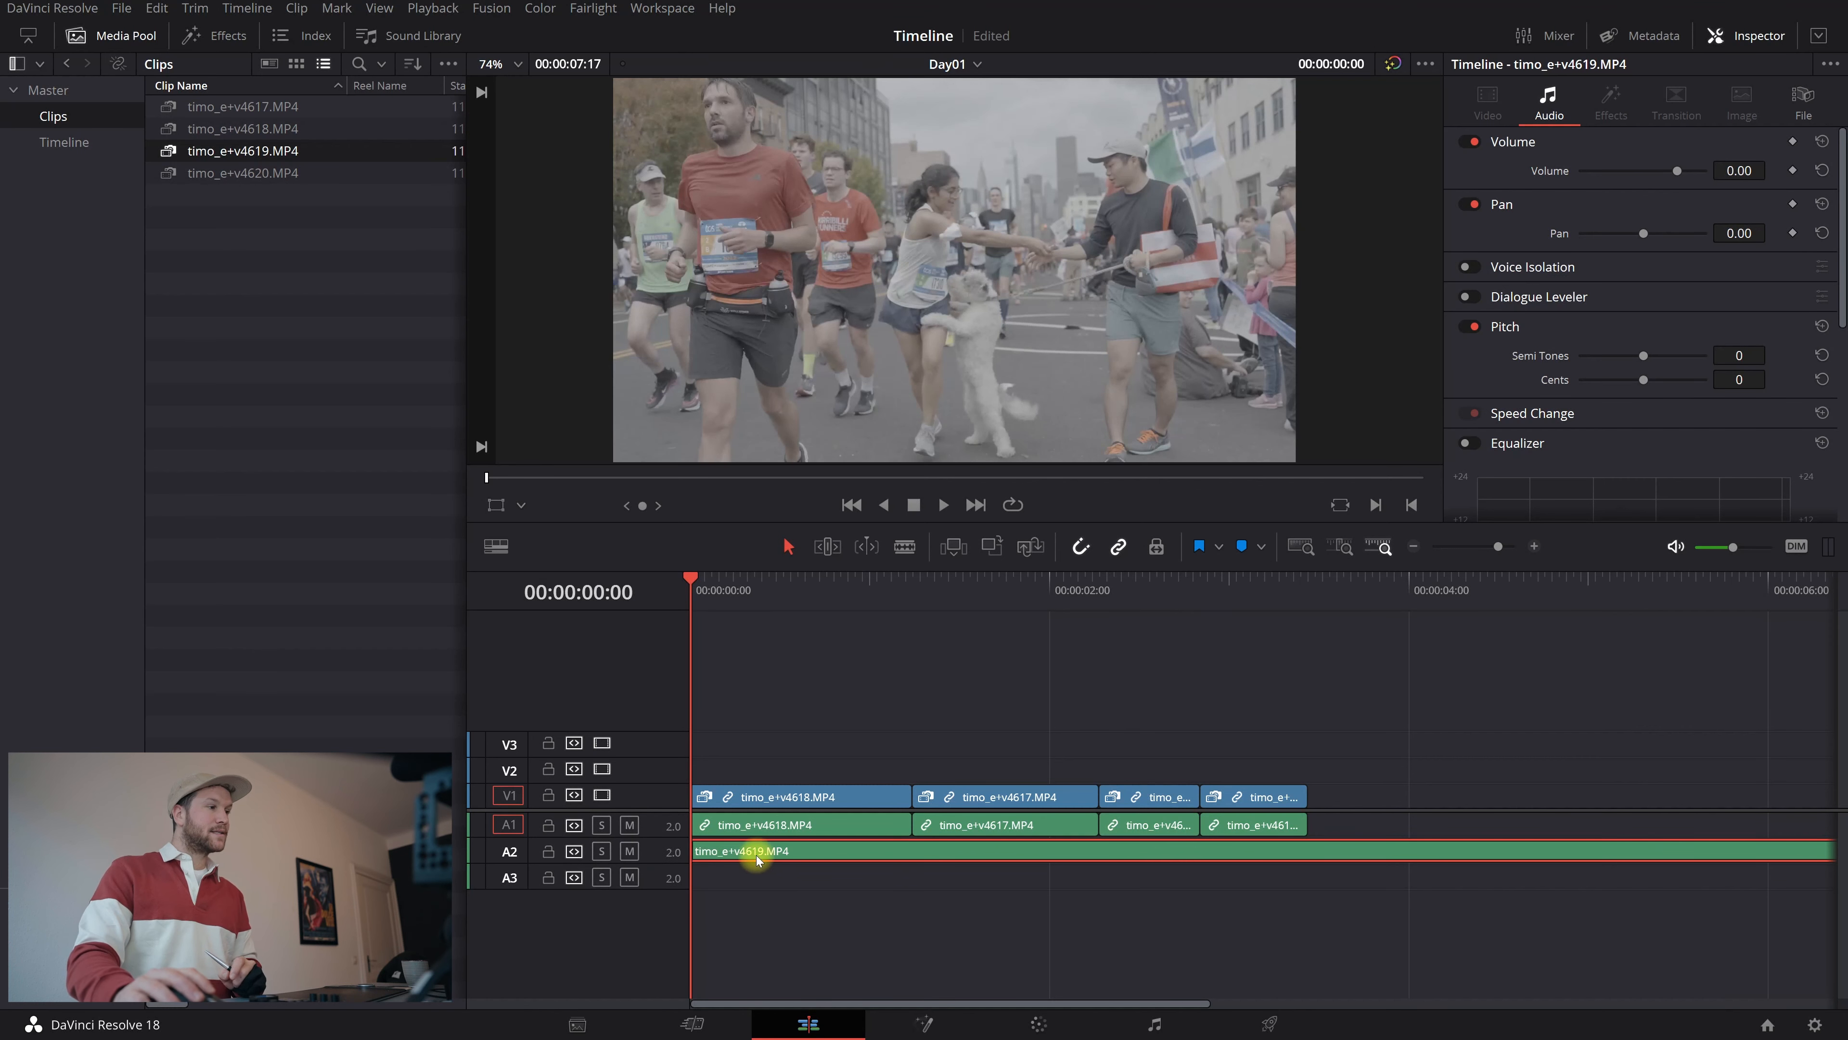
pyautogui.press('Delete')
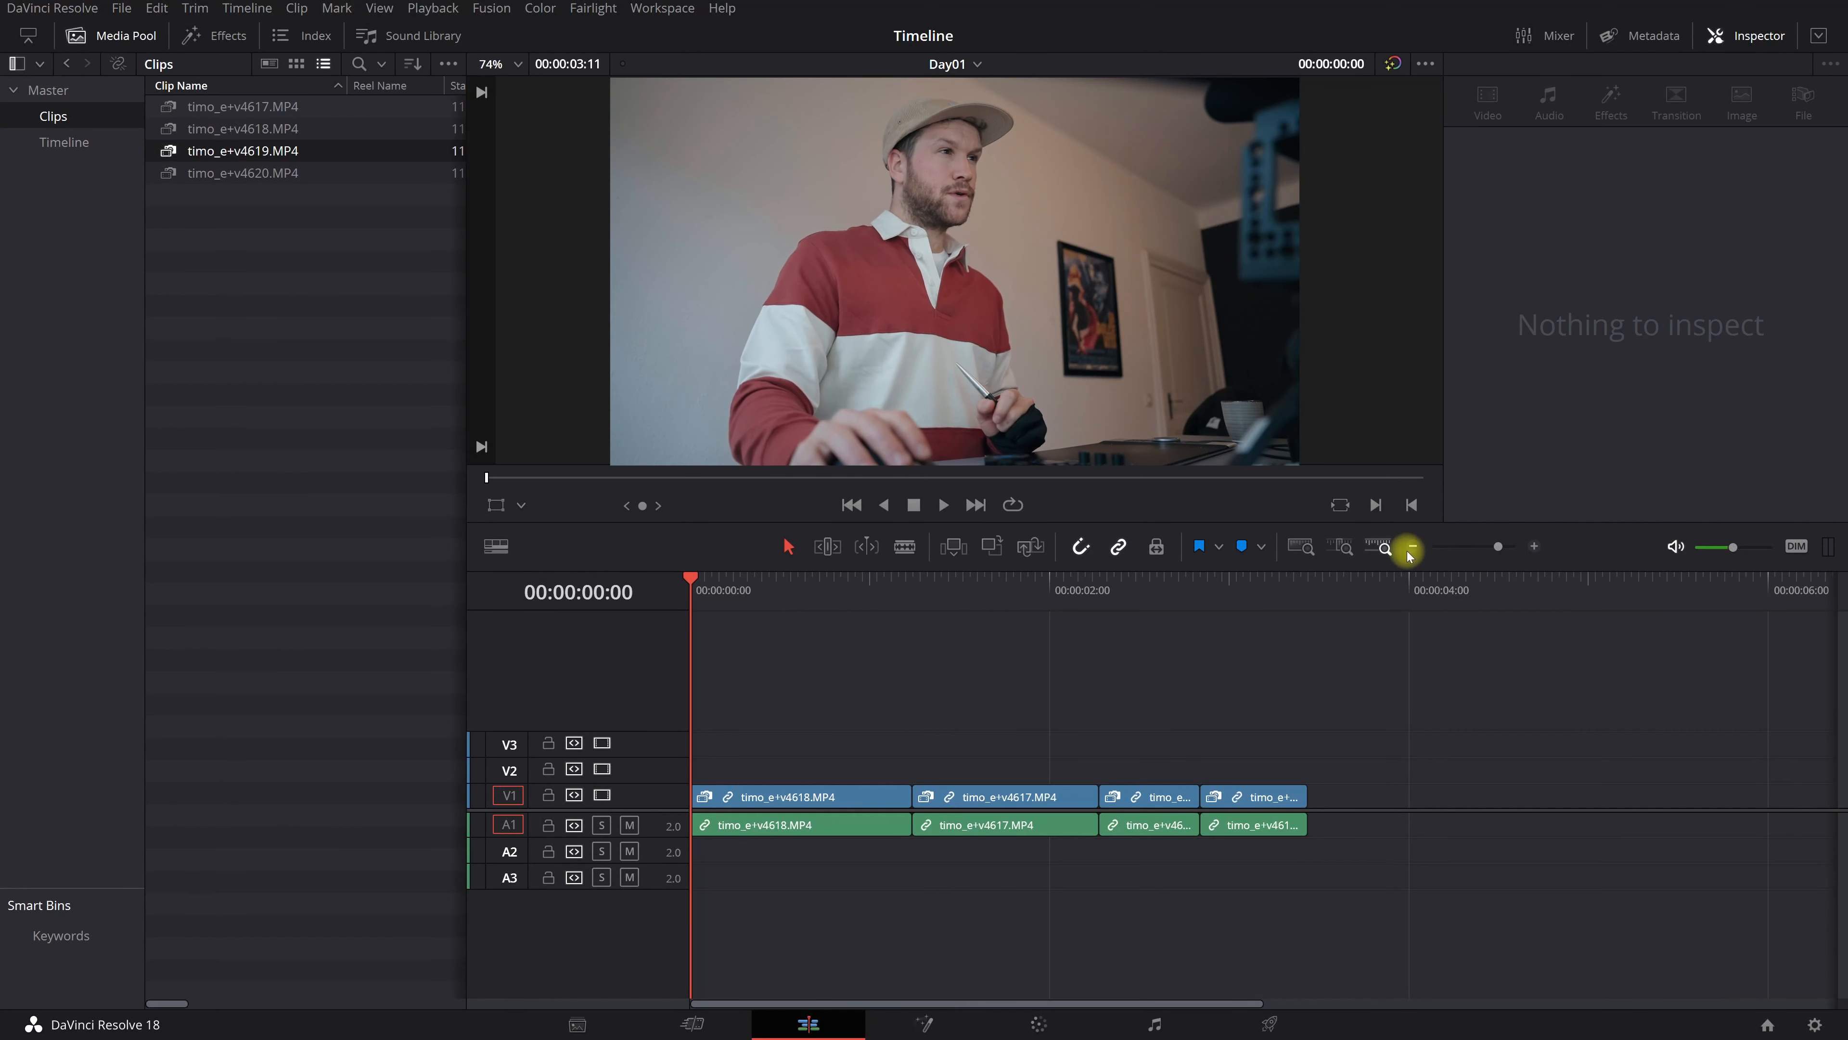
# - Inspect the timeline at frame level with the playhead at 00:00:00:08, and return the playhead to the start
pyautogui.moveTo(1501, 551)
pyautogui.mouseDown()
pyautogui.moveTo(1415, 540)
pyautogui.moveTo(1523, 546)
pyautogui.mouseUp()
pyautogui.click(1183, 586)
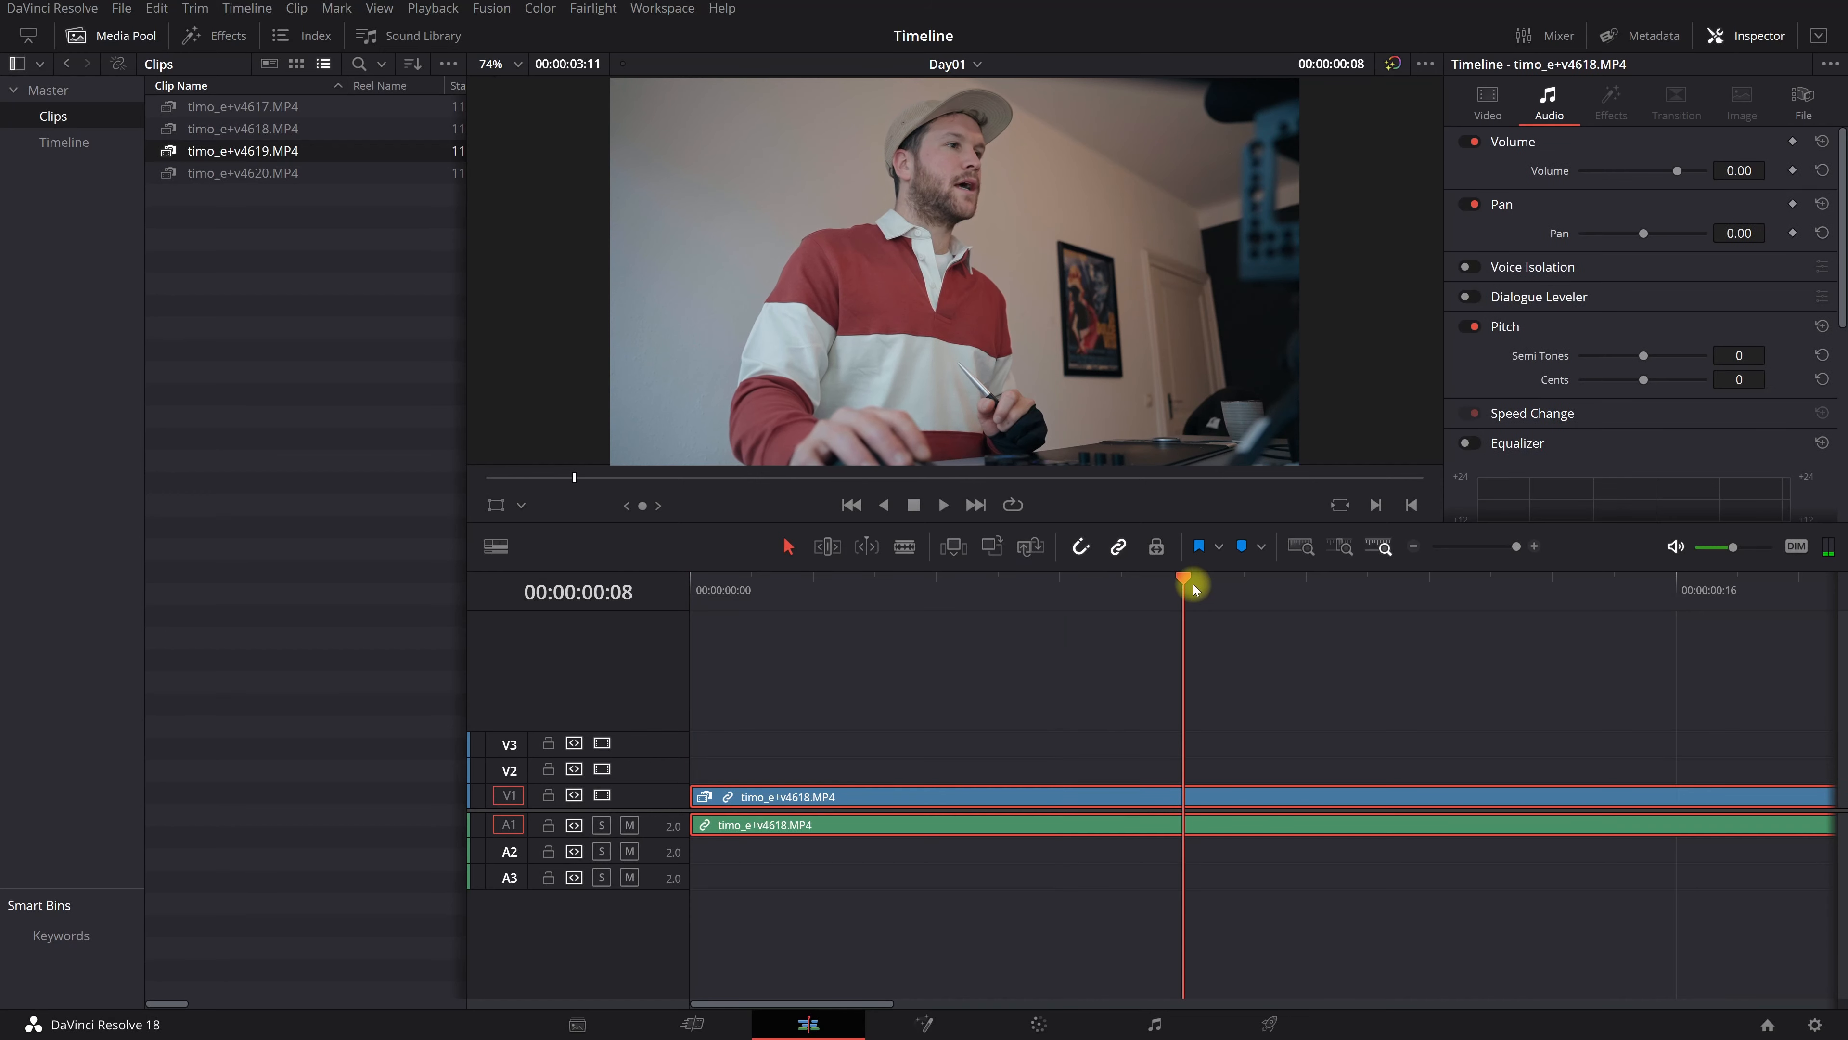
pyautogui.moveTo(1511, 547)
pyautogui.mouseDown()
pyautogui.moveTo(1448, 544)
pyautogui.moveTo(1443, 568)
pyautogui.moveTo(1514, 537)
pyautogui.moveTo(1501, 548)
pyautogui.mouseUp()
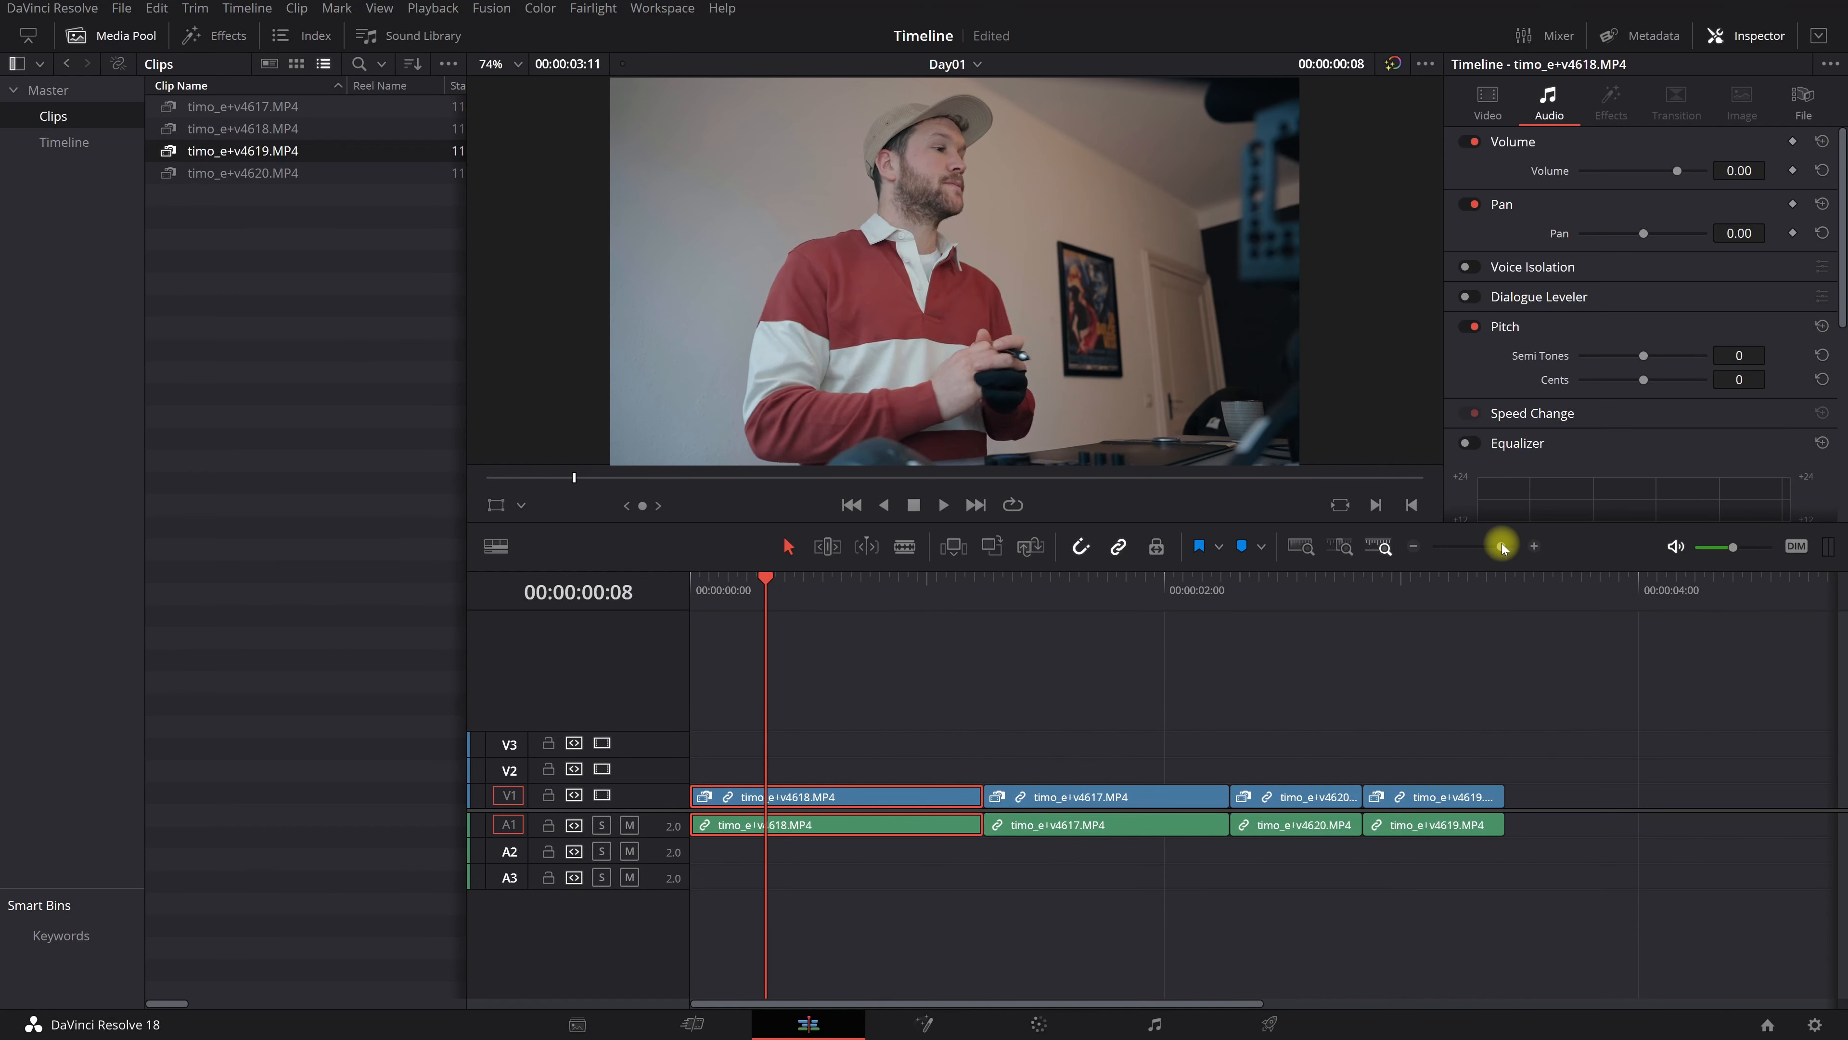
pyautogui.moveTo(748, 580); pyautogui.dragTo(686, 630)
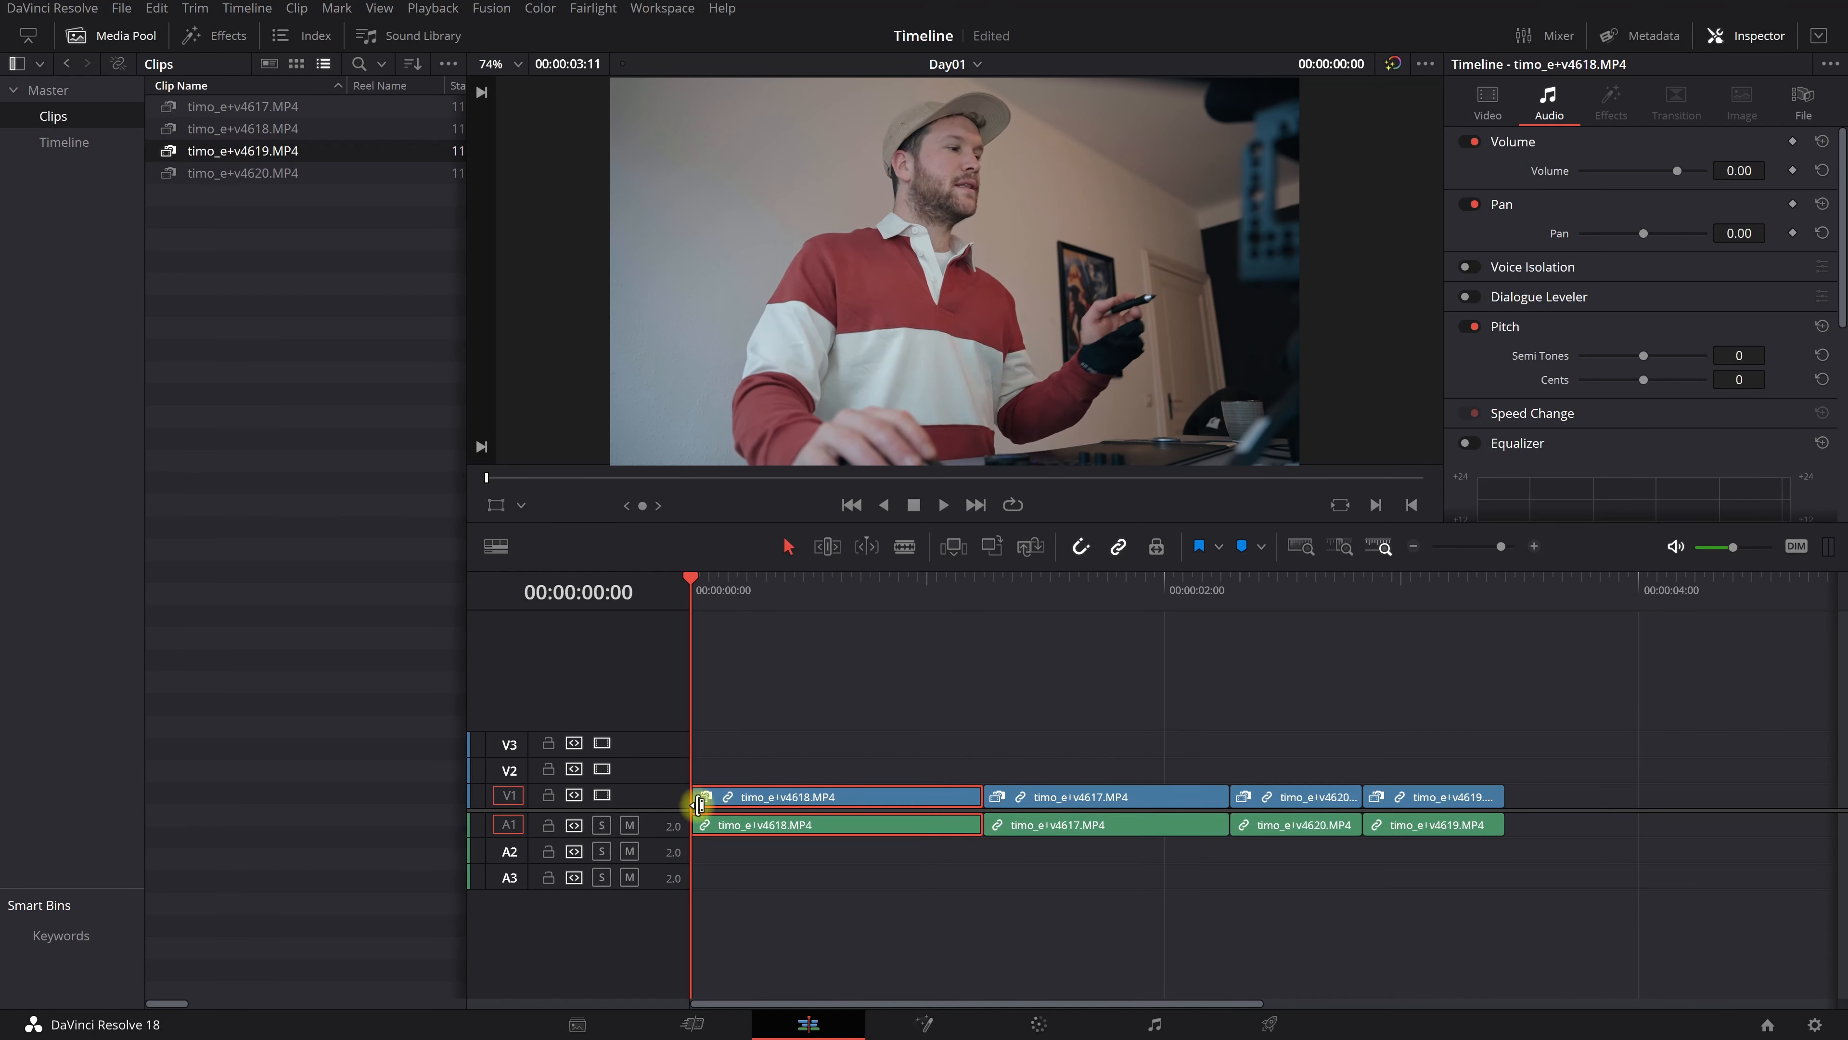
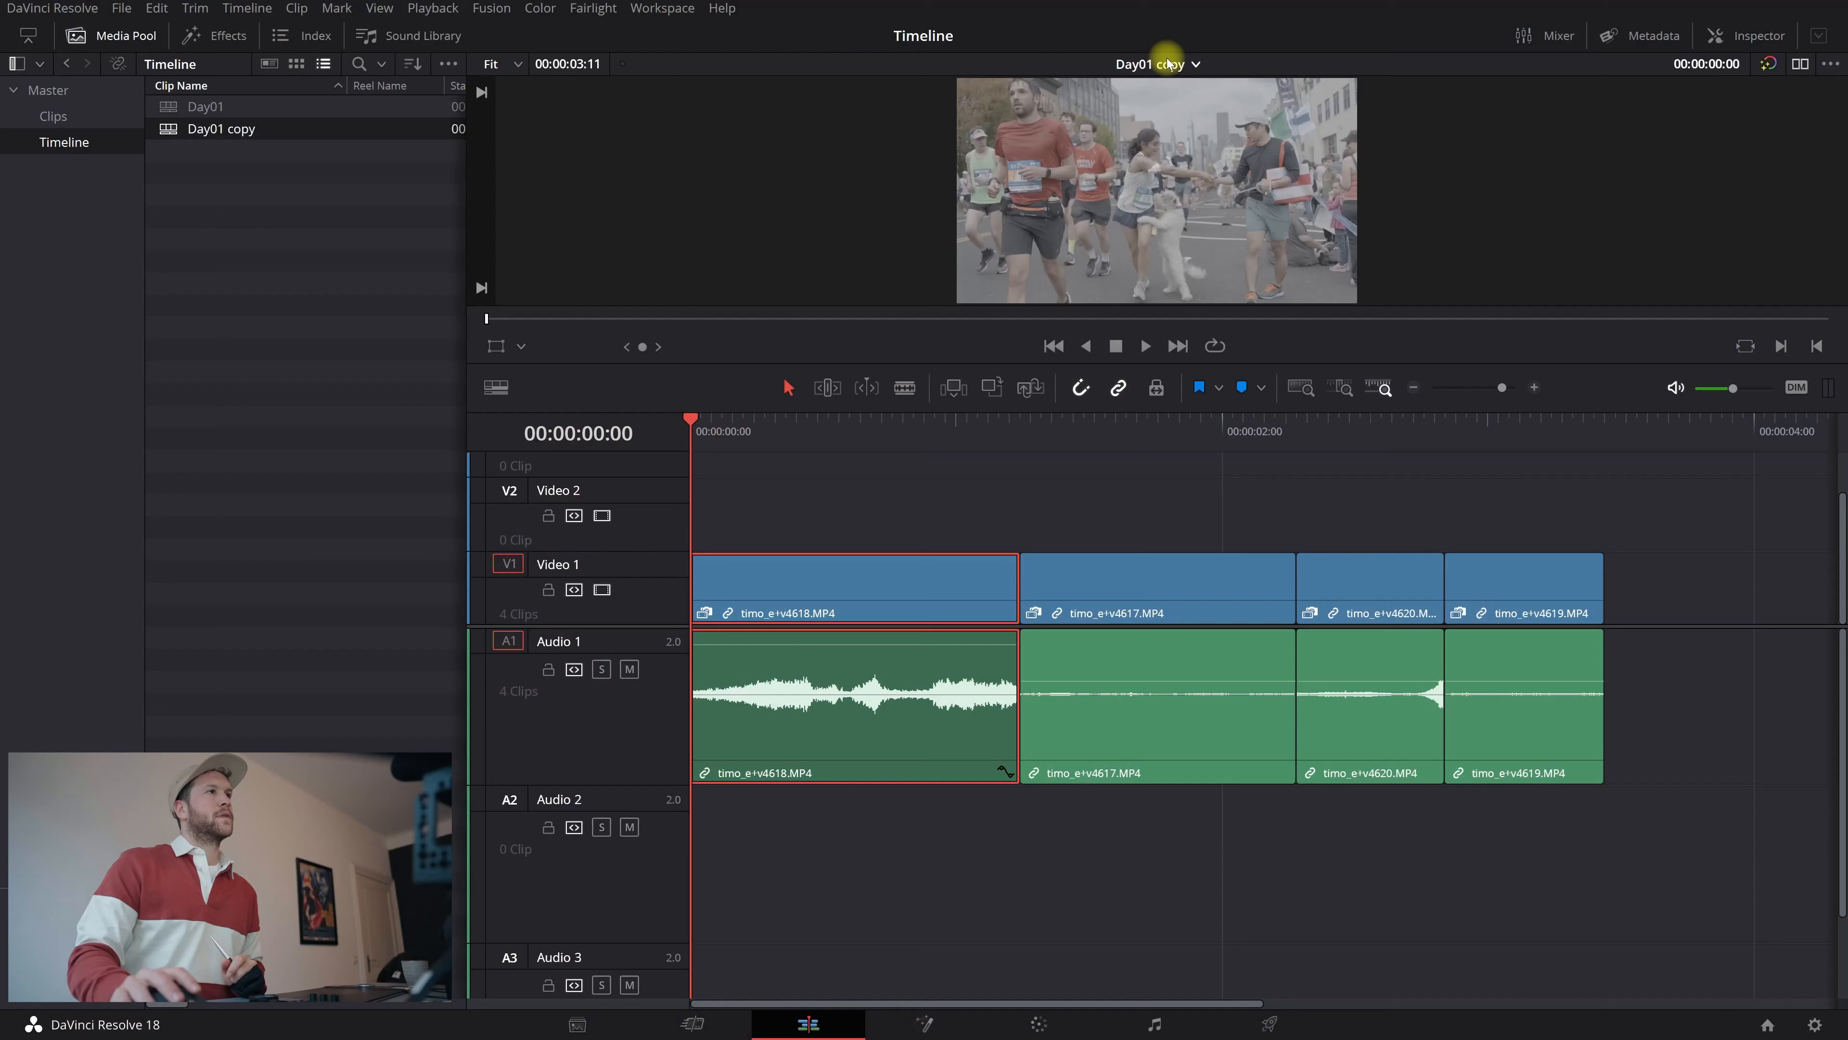
# - Switch from Day01 copy to the Day01 timeline and enable stacked timelines
pyautogui.click(1196, 65)
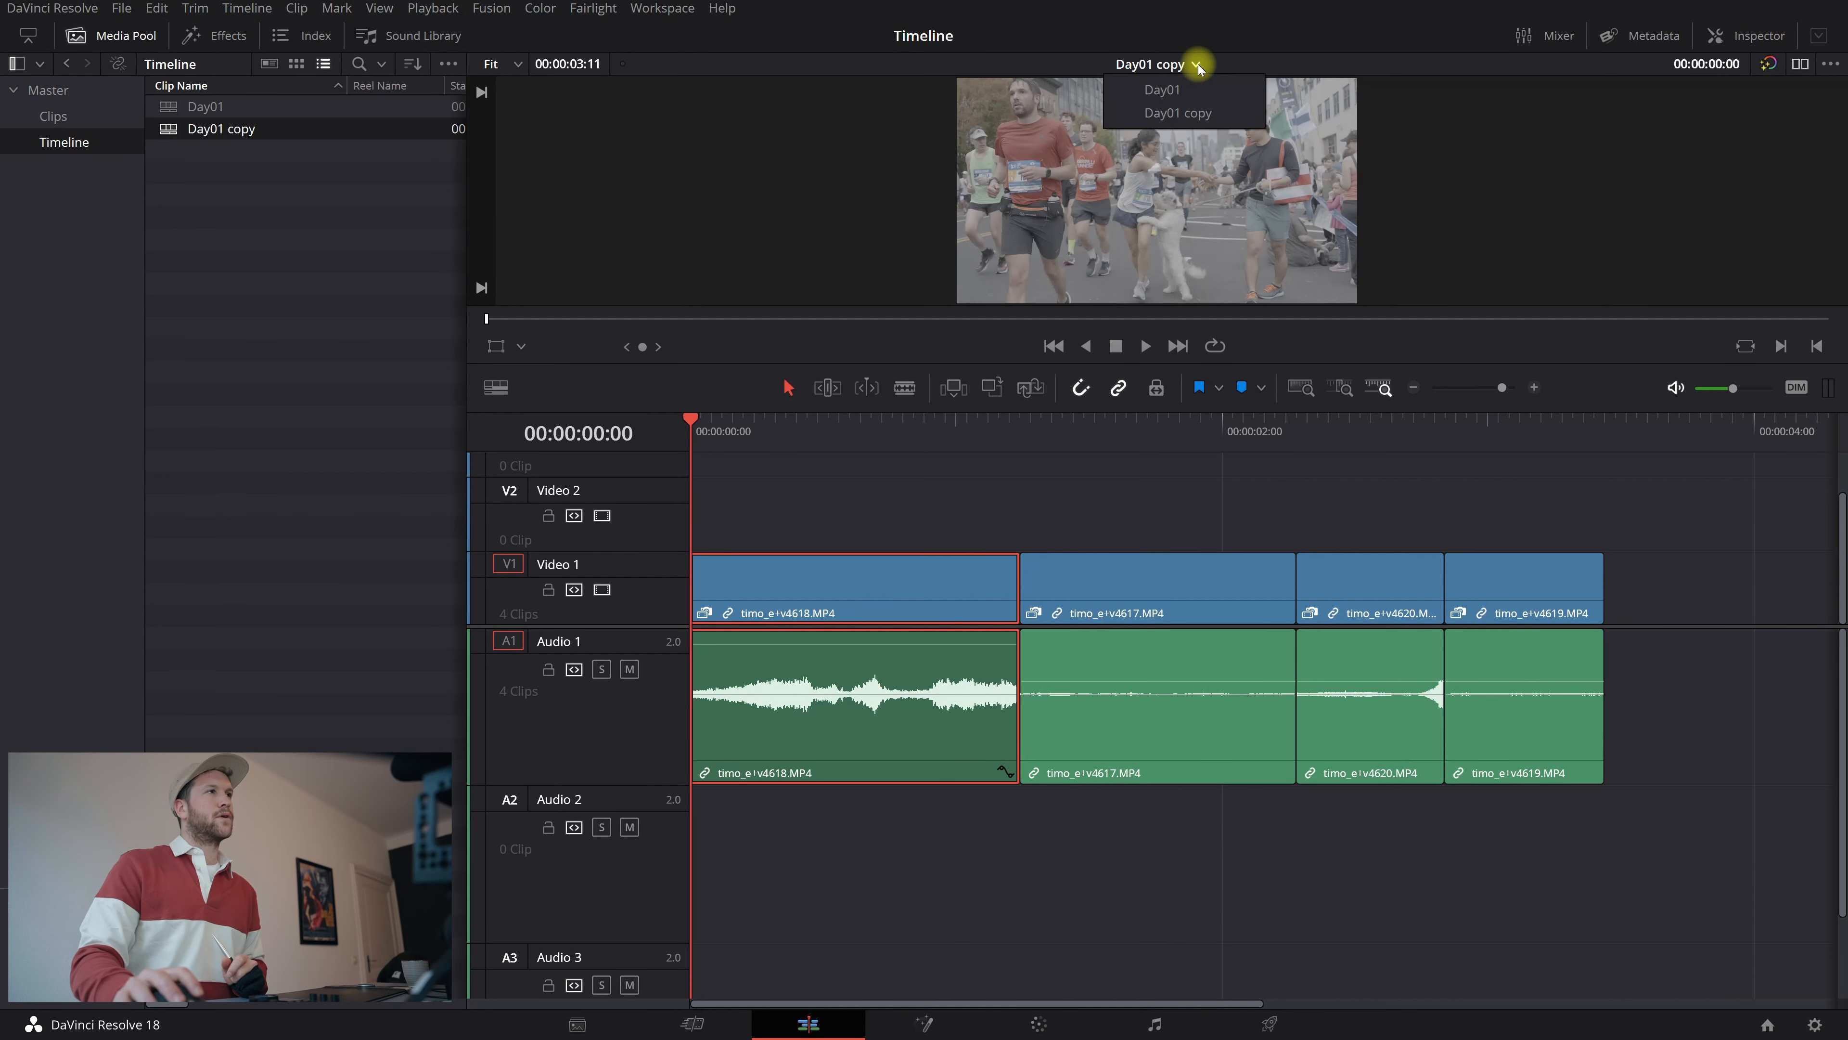
pyautogui.click(1168, 90)
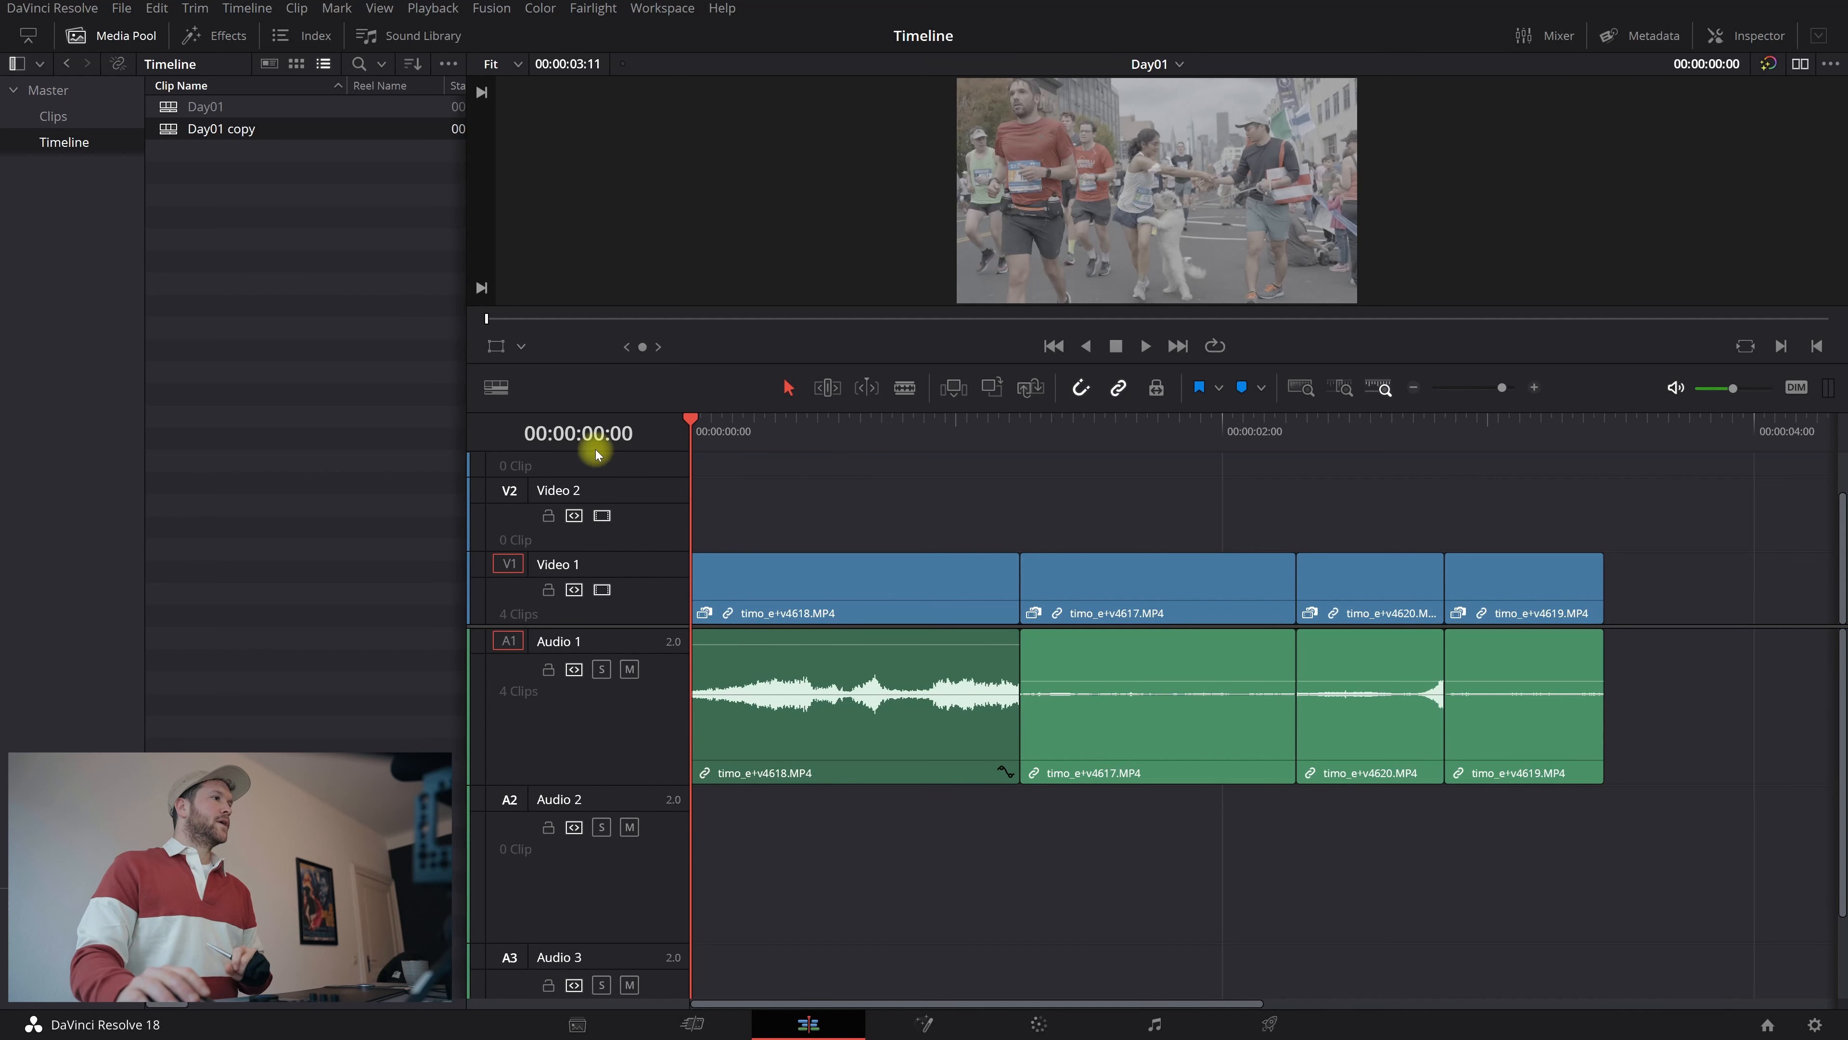
pyautogui.click(497, 384)
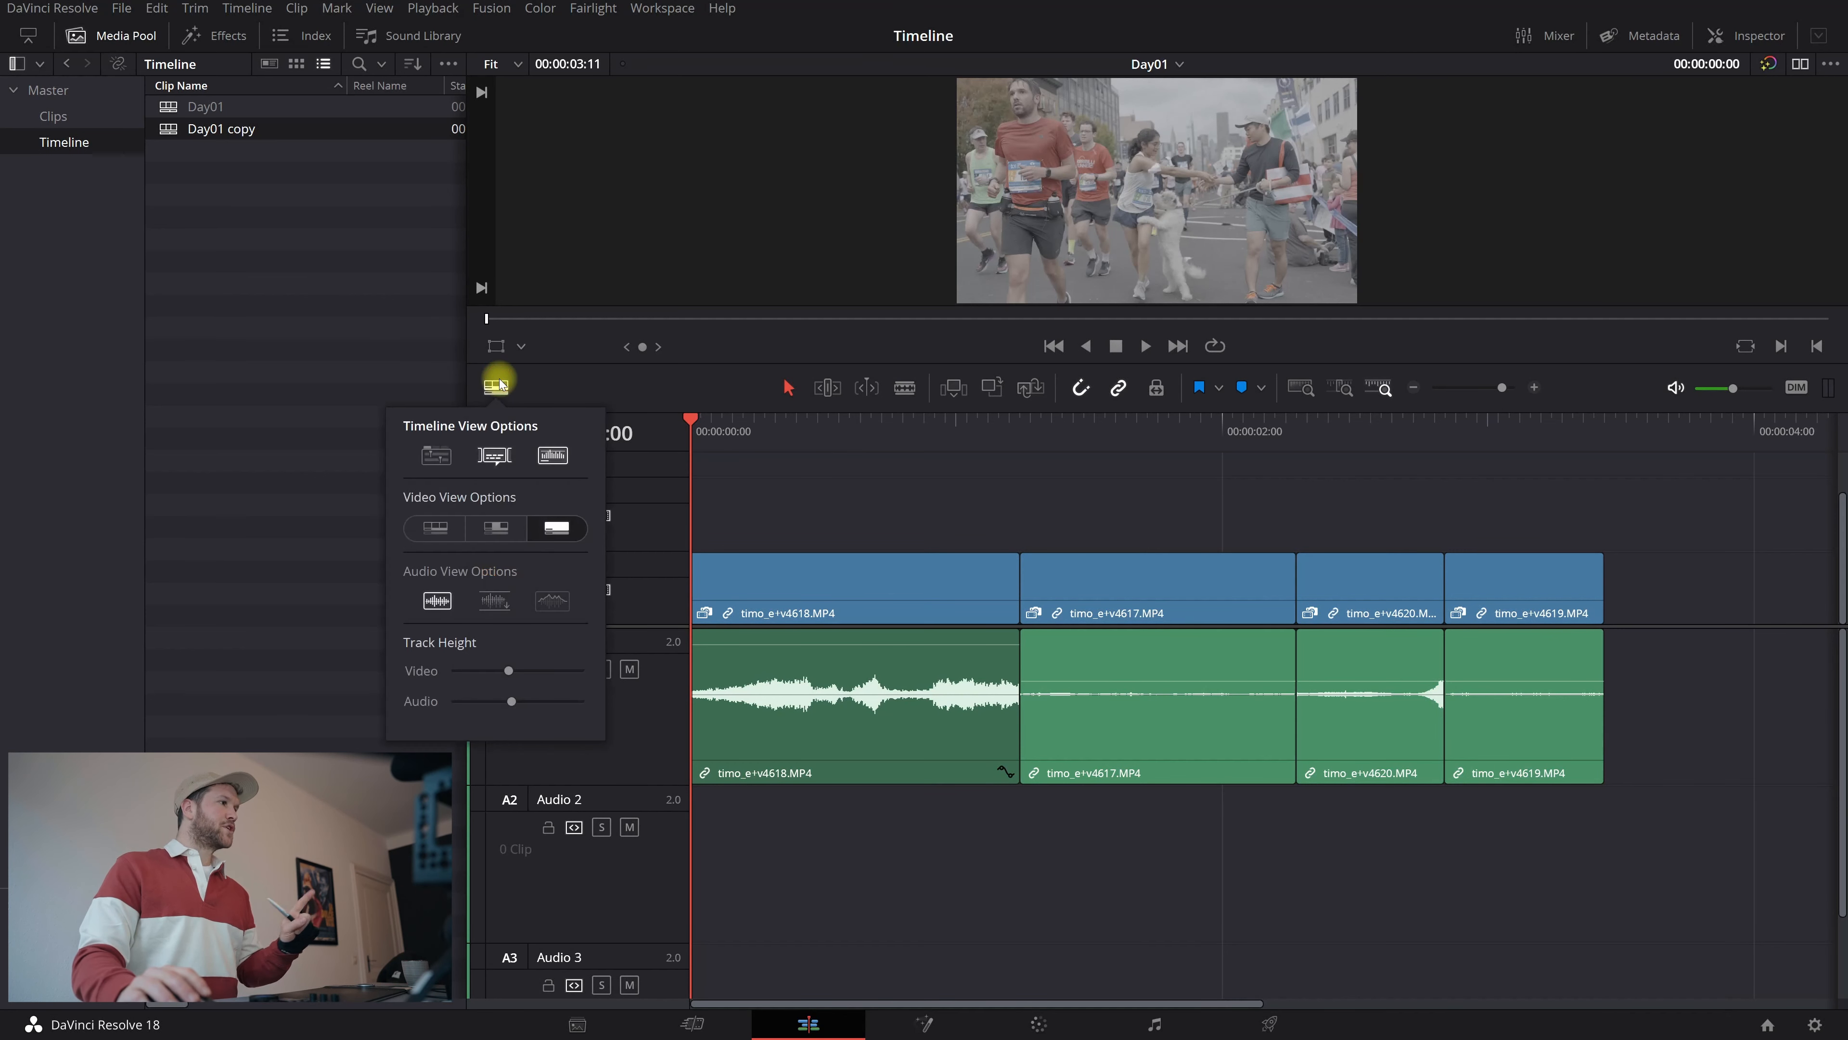
pyautogui.click(436, 457)
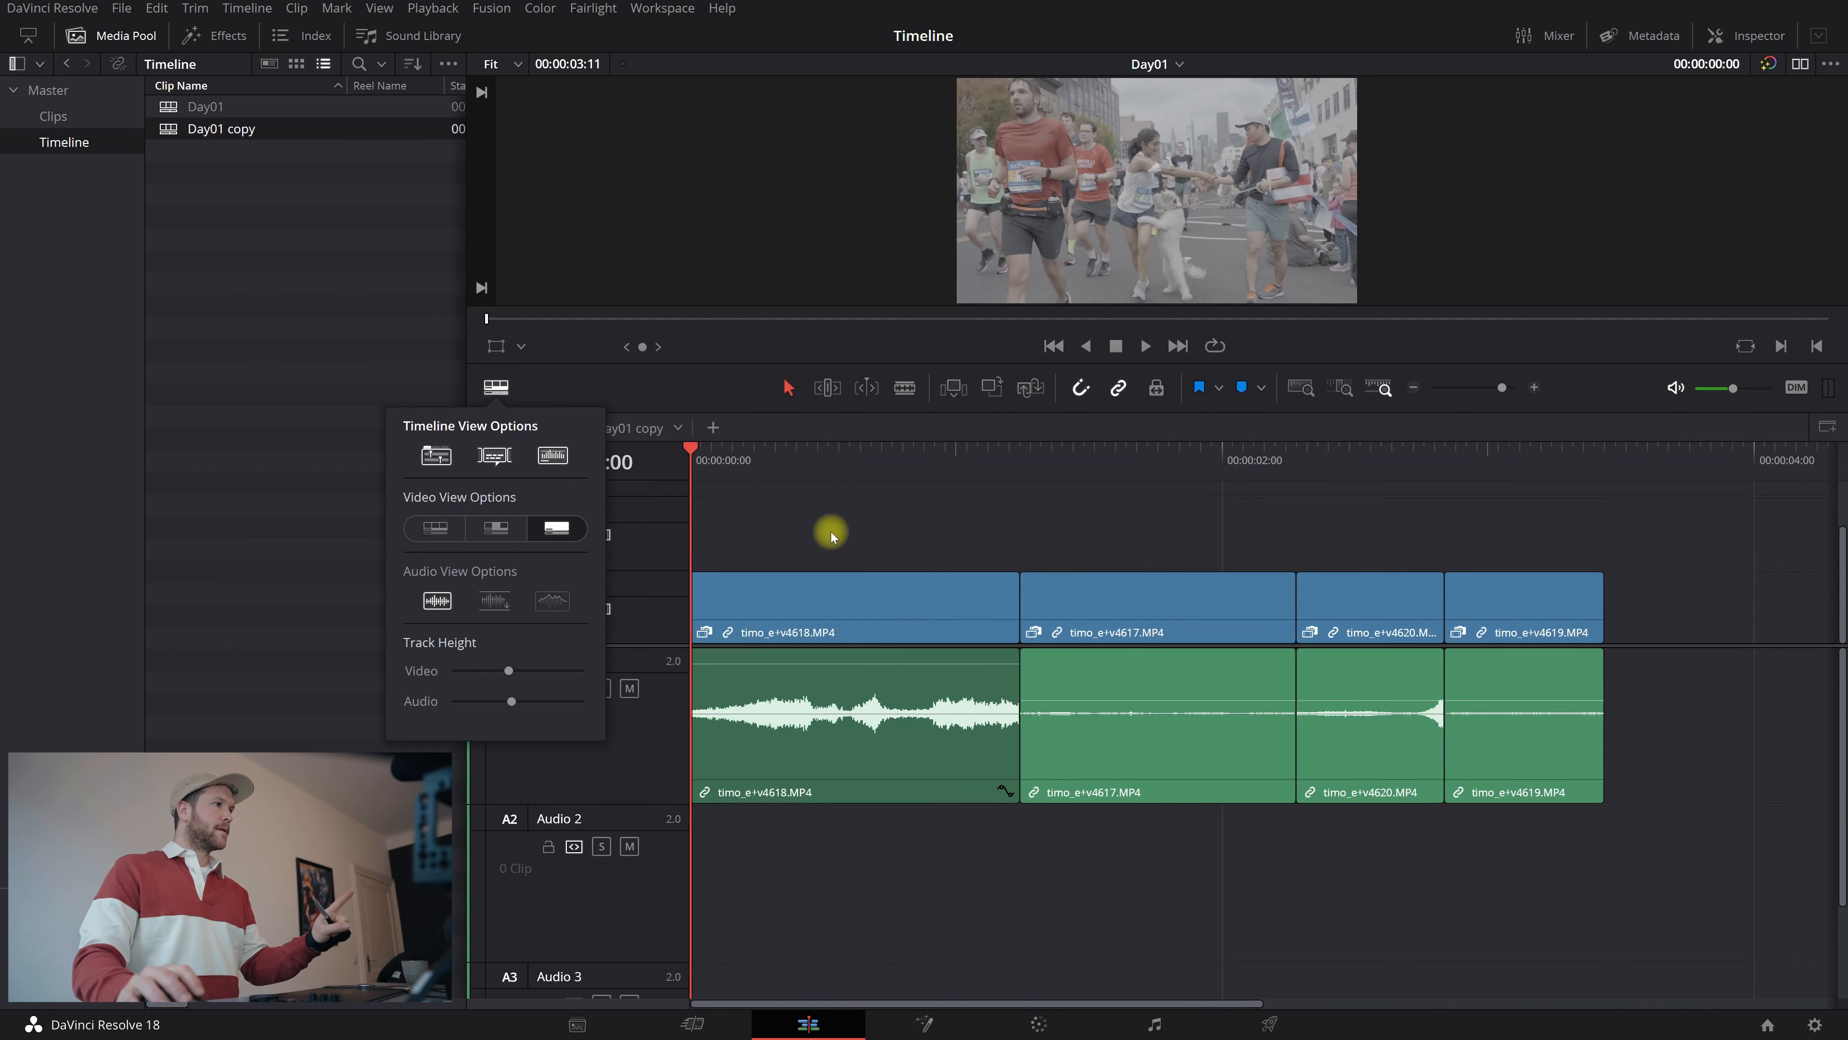
pyautogui.click(861, 516)
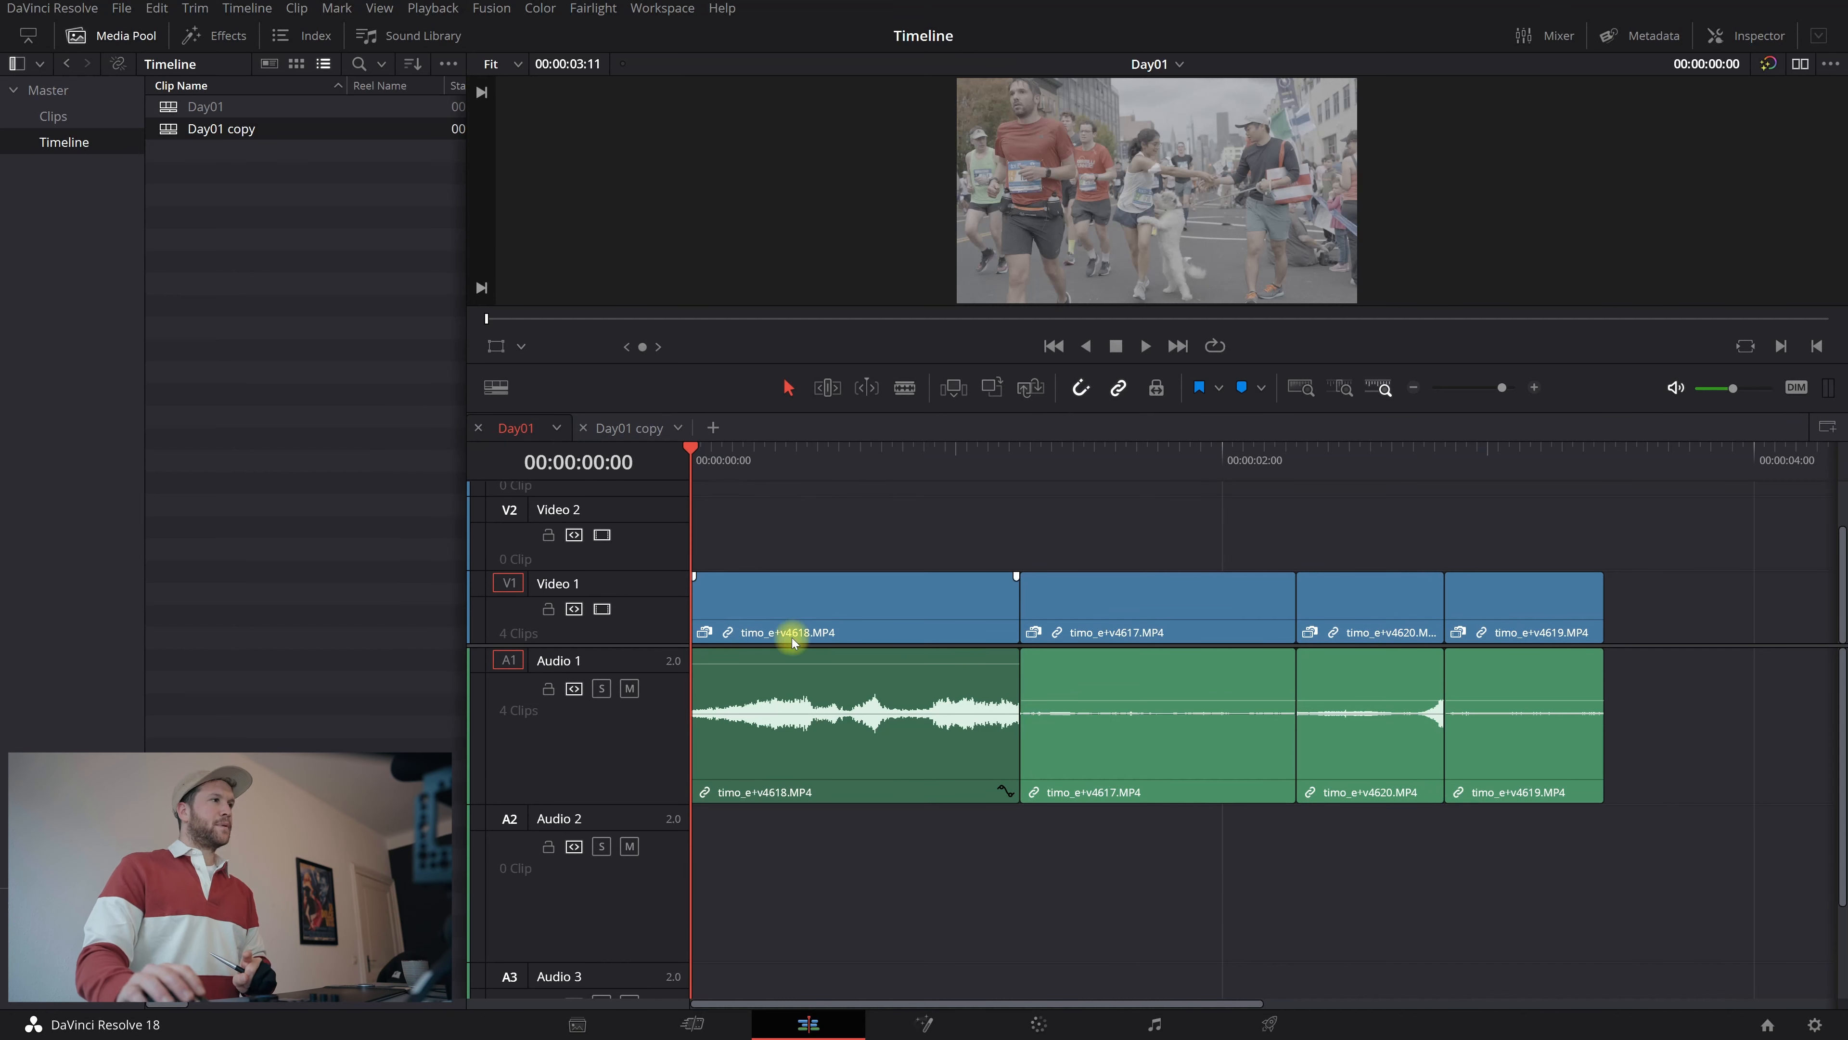
# - Add a second stacked timeline pane, and make Day01 active with its first clip, timo_e+v4618.MP4, selected
pyautogui.click(1828, 429)
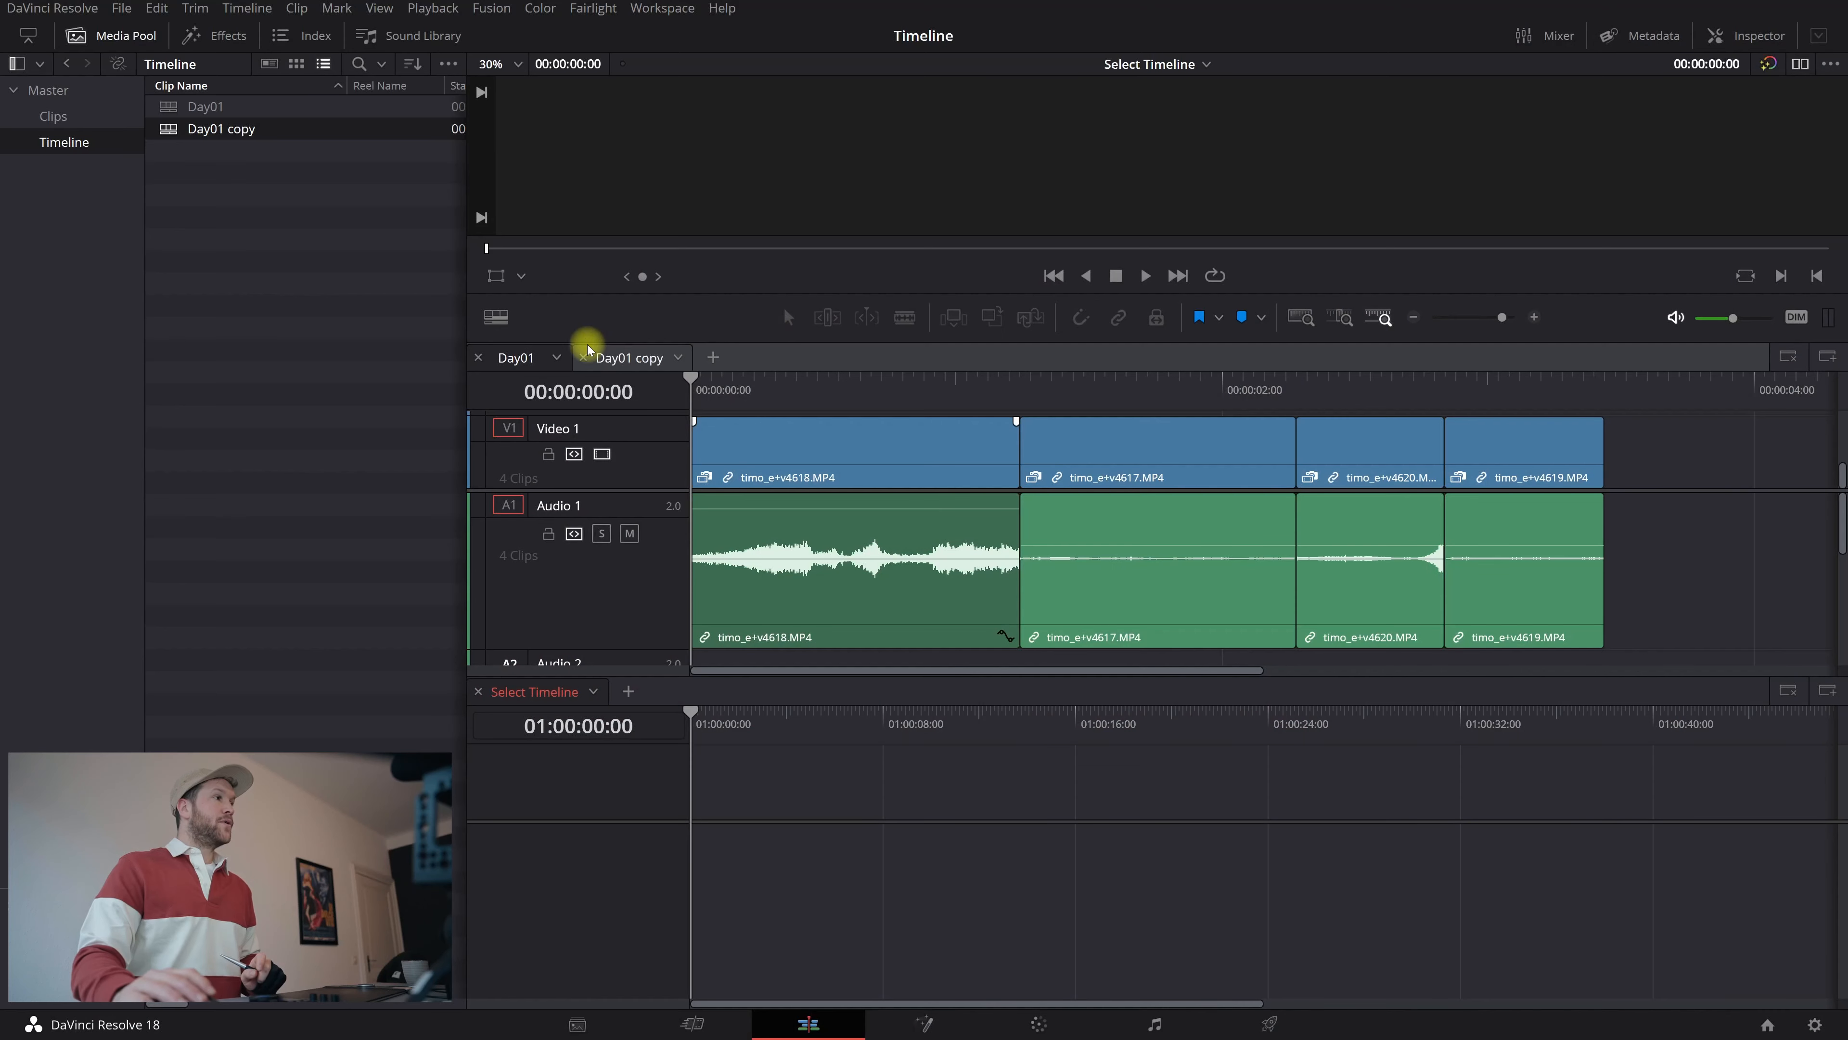
pyautogui.click(511, 357)
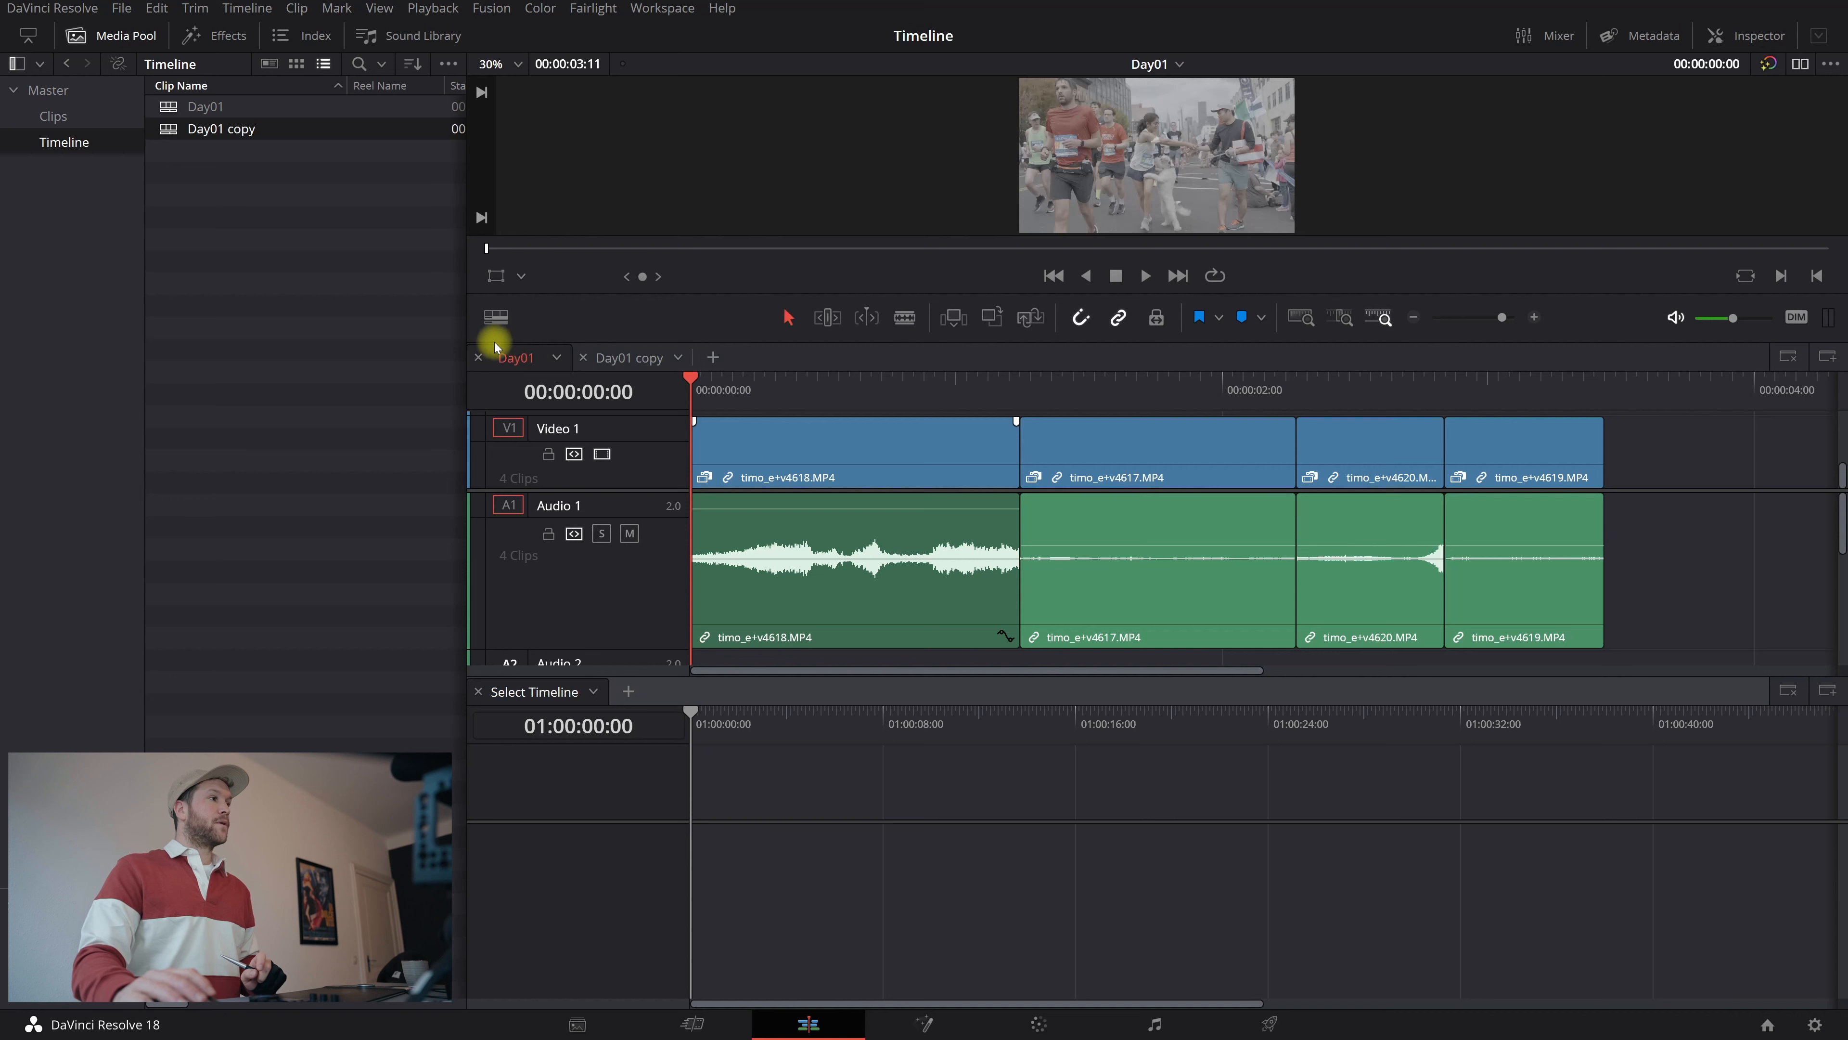
pyautogui.click(782, 464)
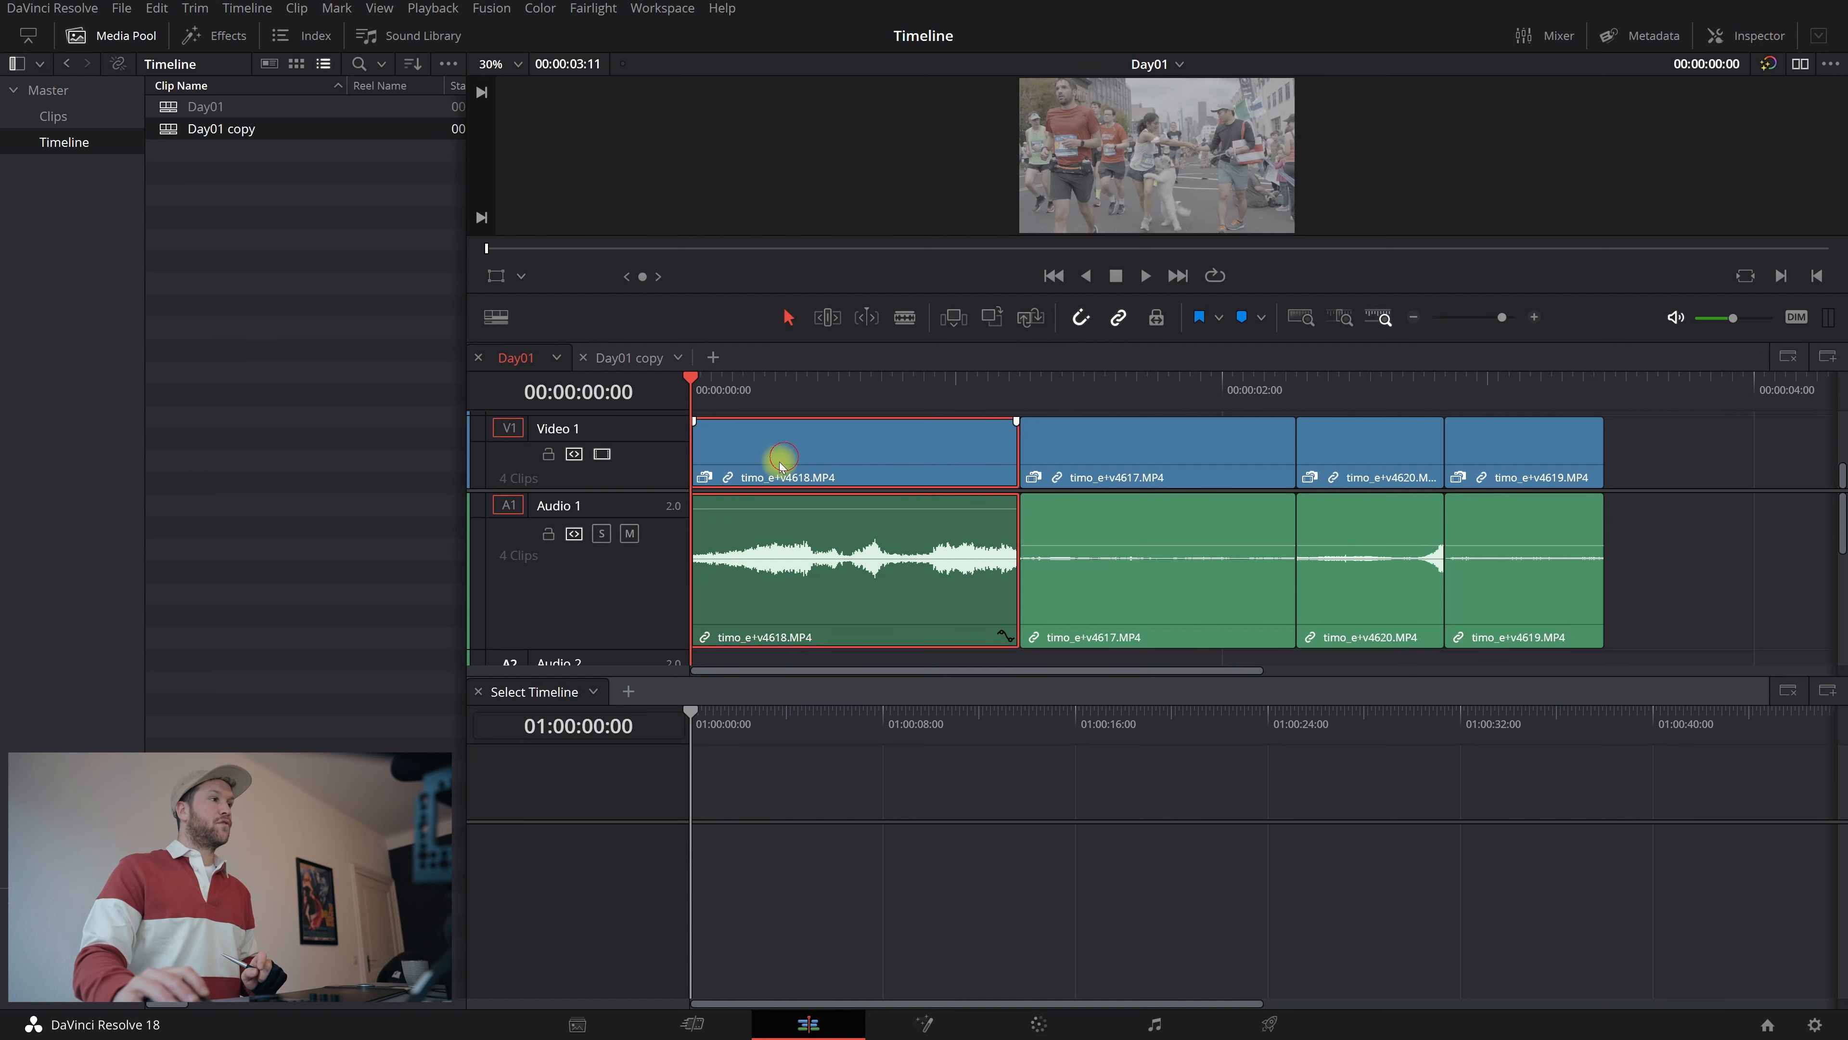
pyautogui.moveTo(807, 460); pyautogui.dragTo(730, 497)
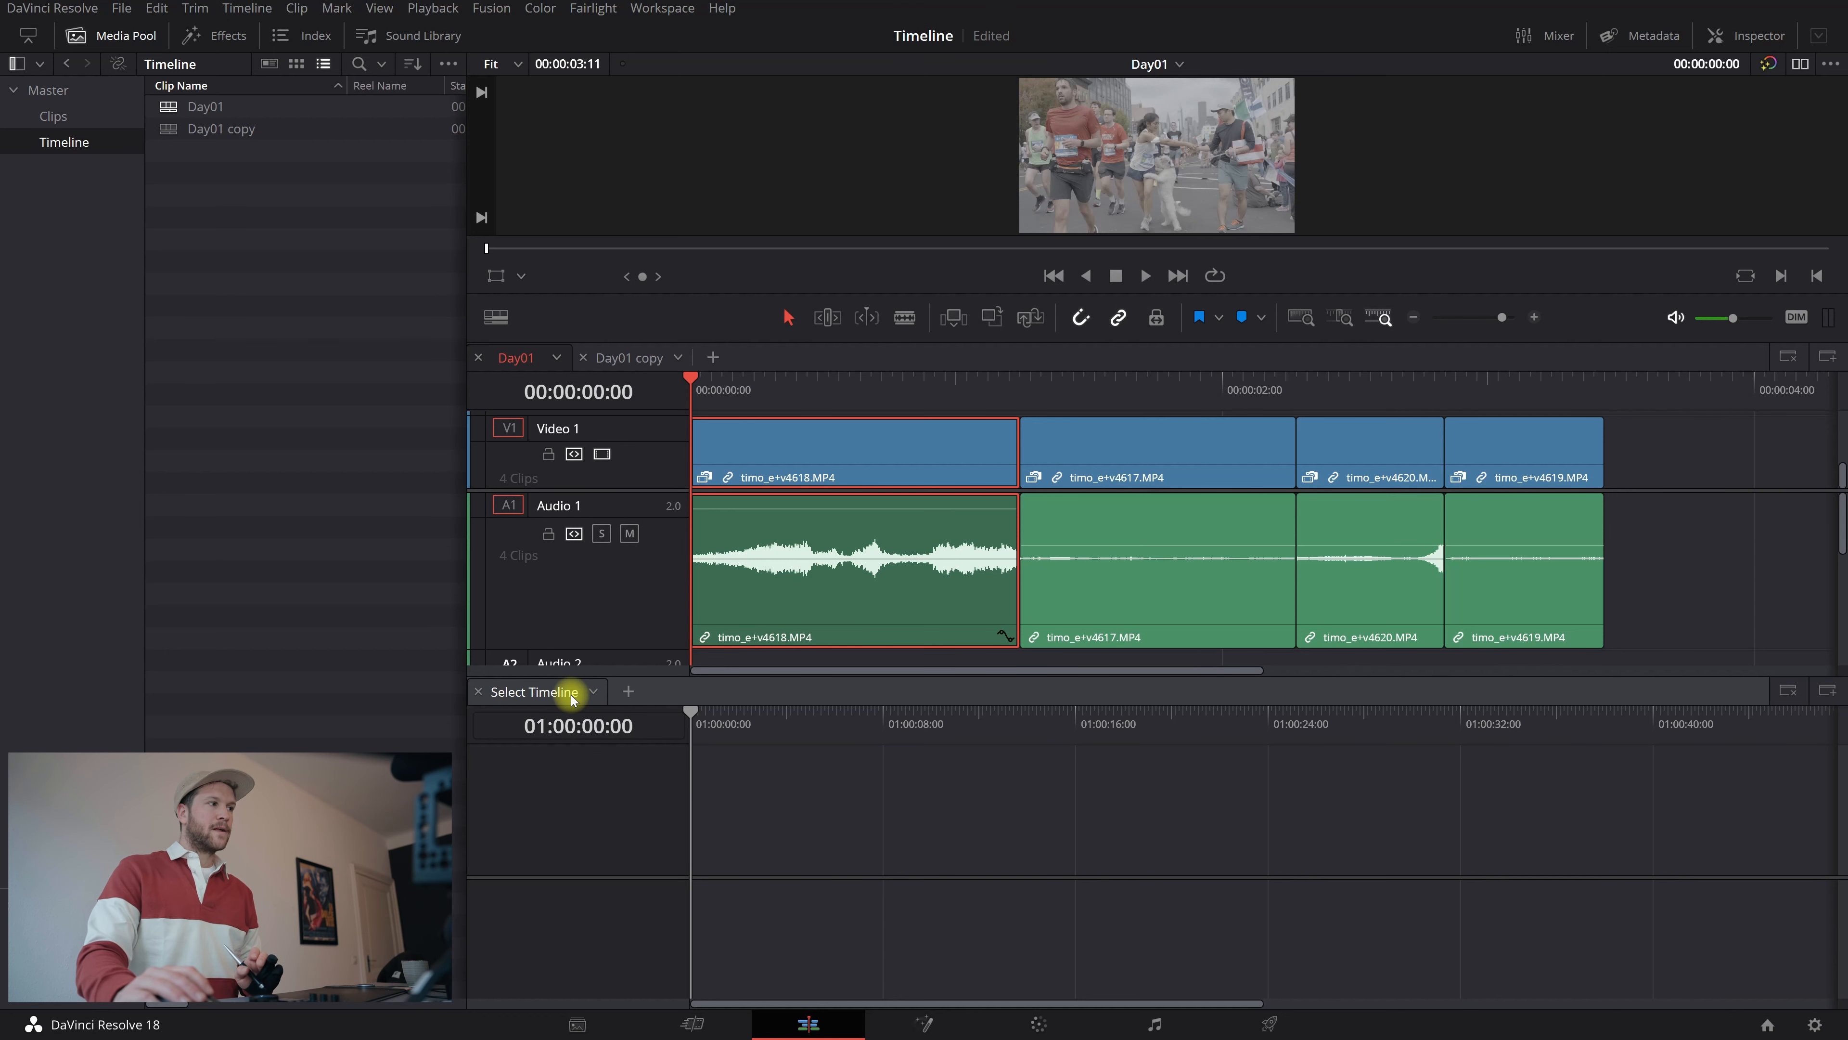
# - Close Day01 copy in the upper timeline pane and open it in the empty lower pane
pyautogui.click(613, 364)
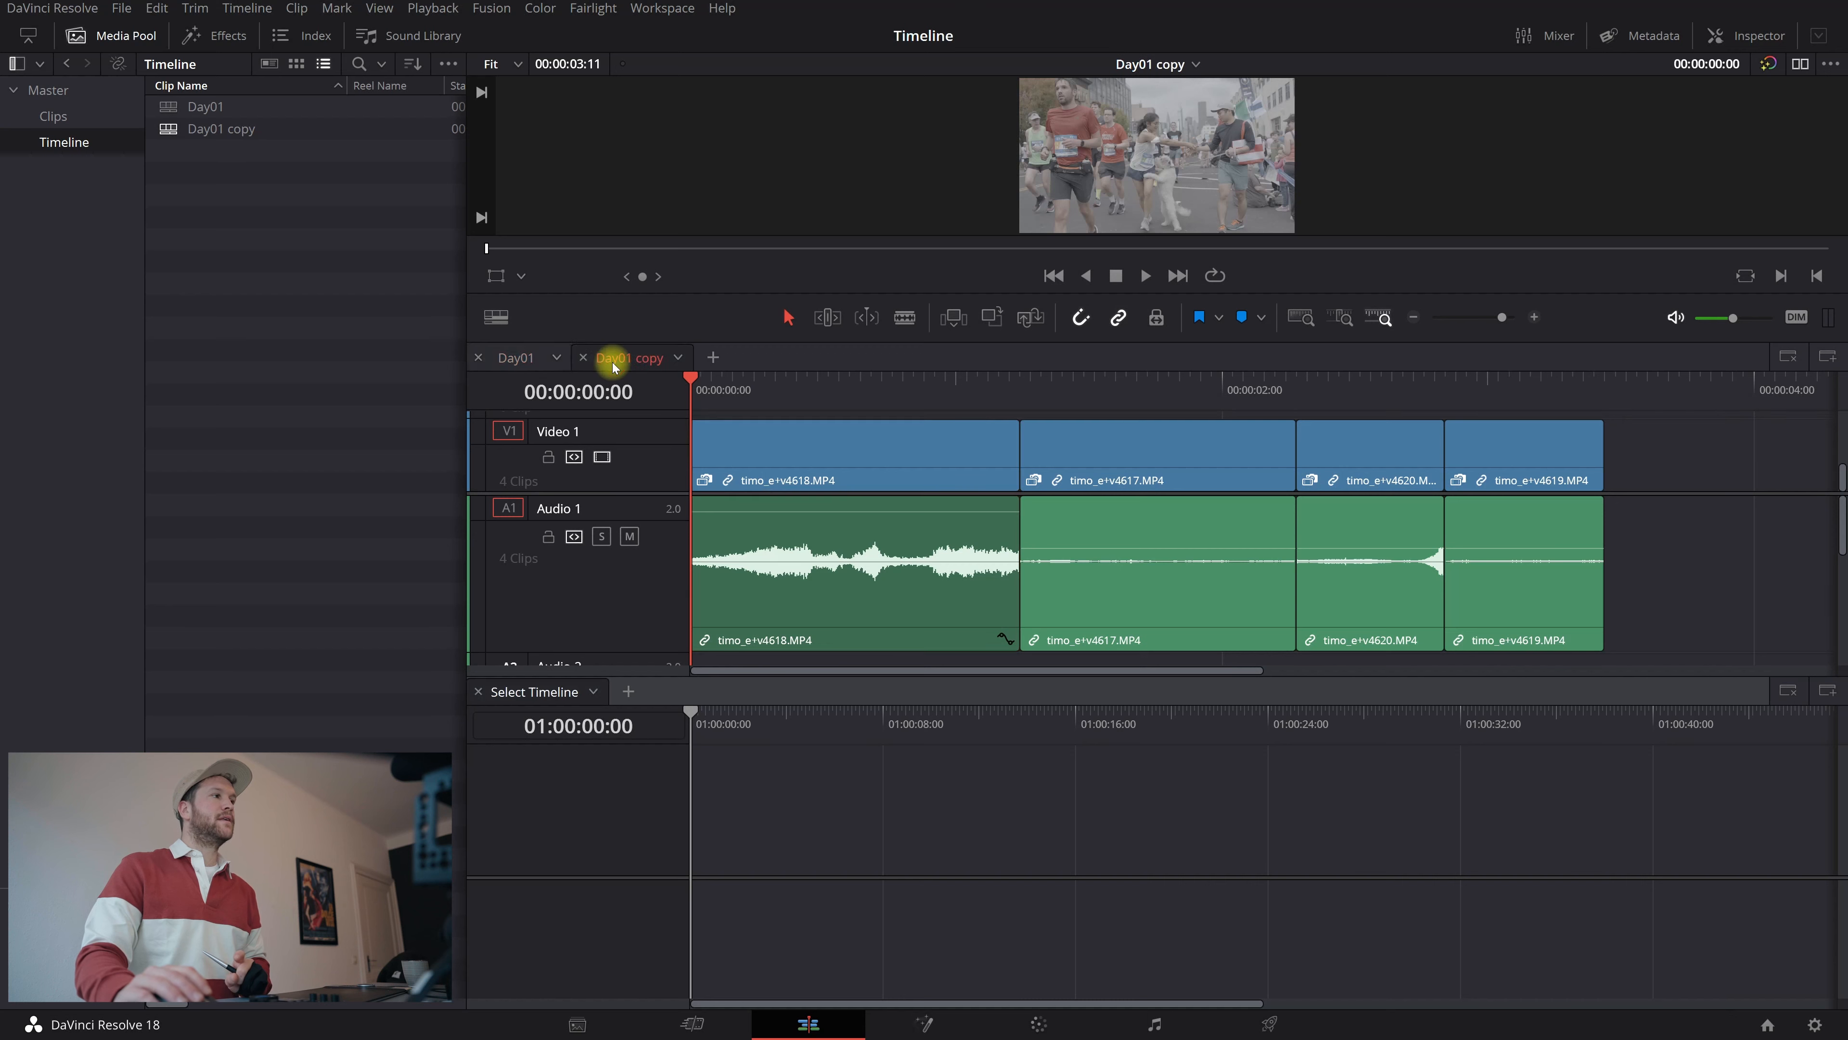
pyautogui.click(582, 358)
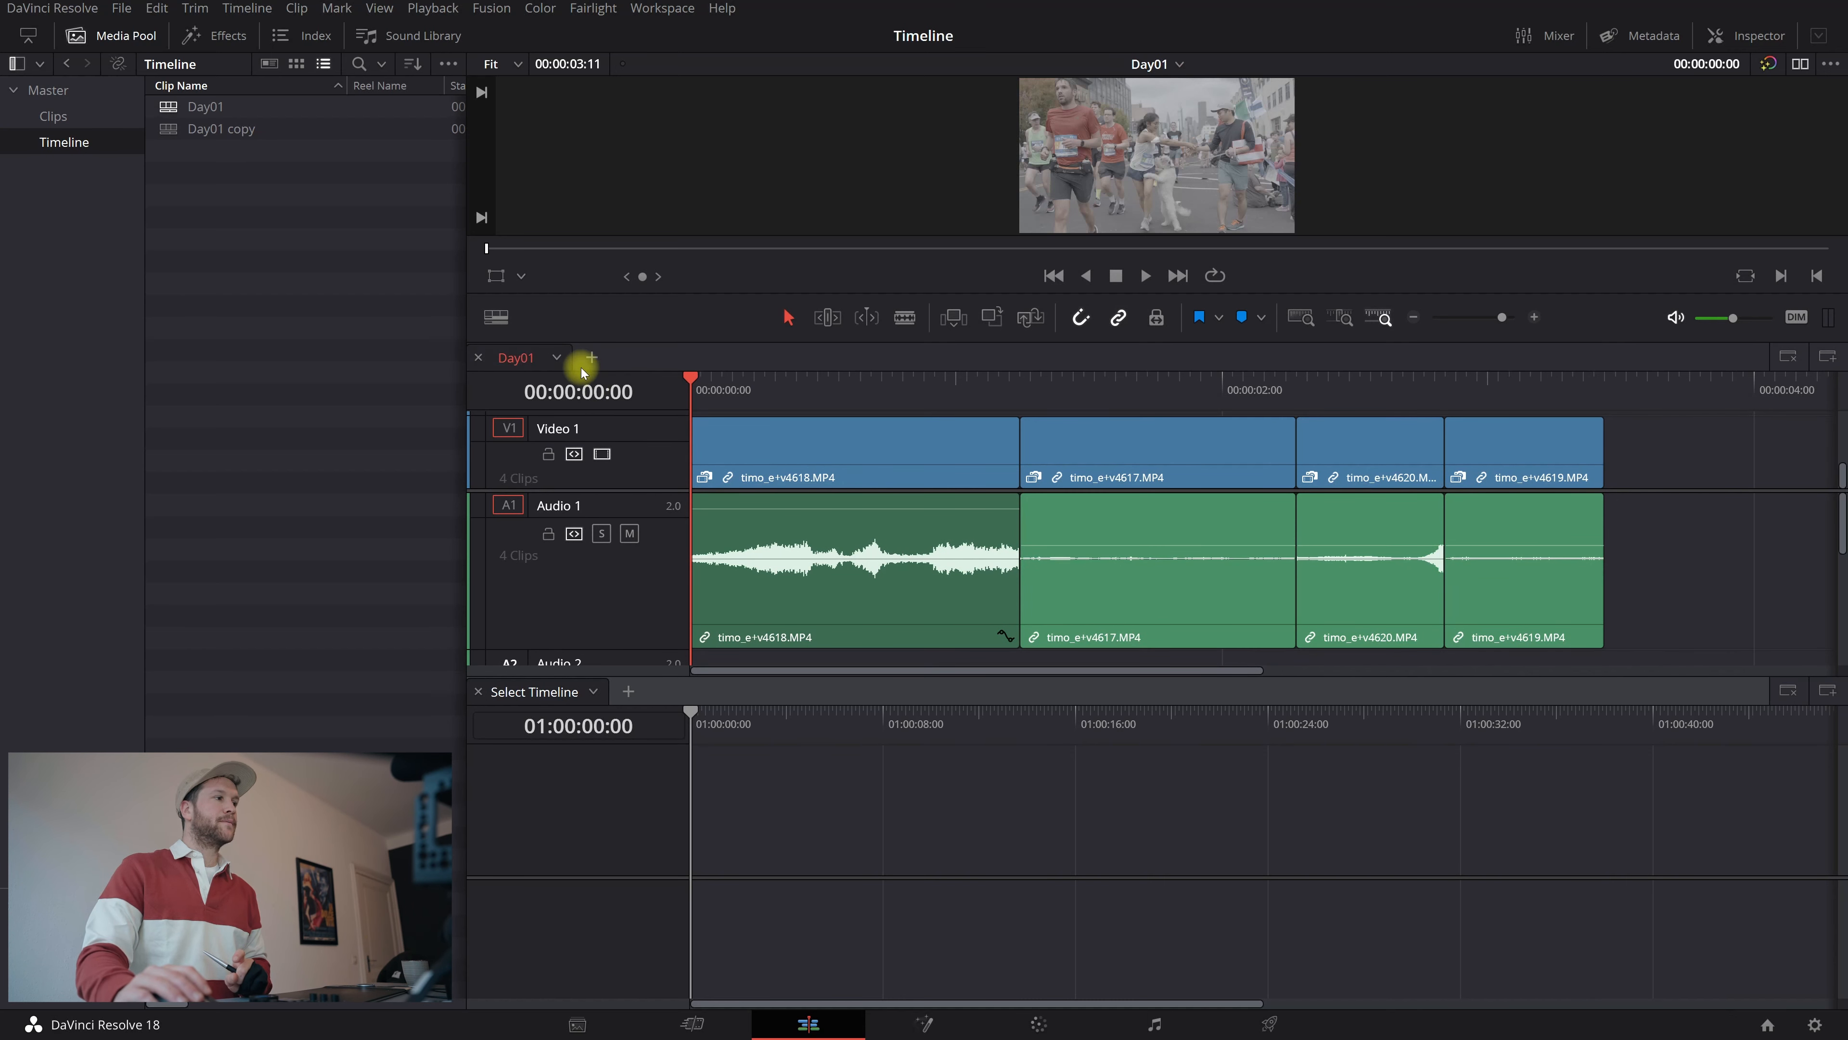
pyautogui.click(508, 700)
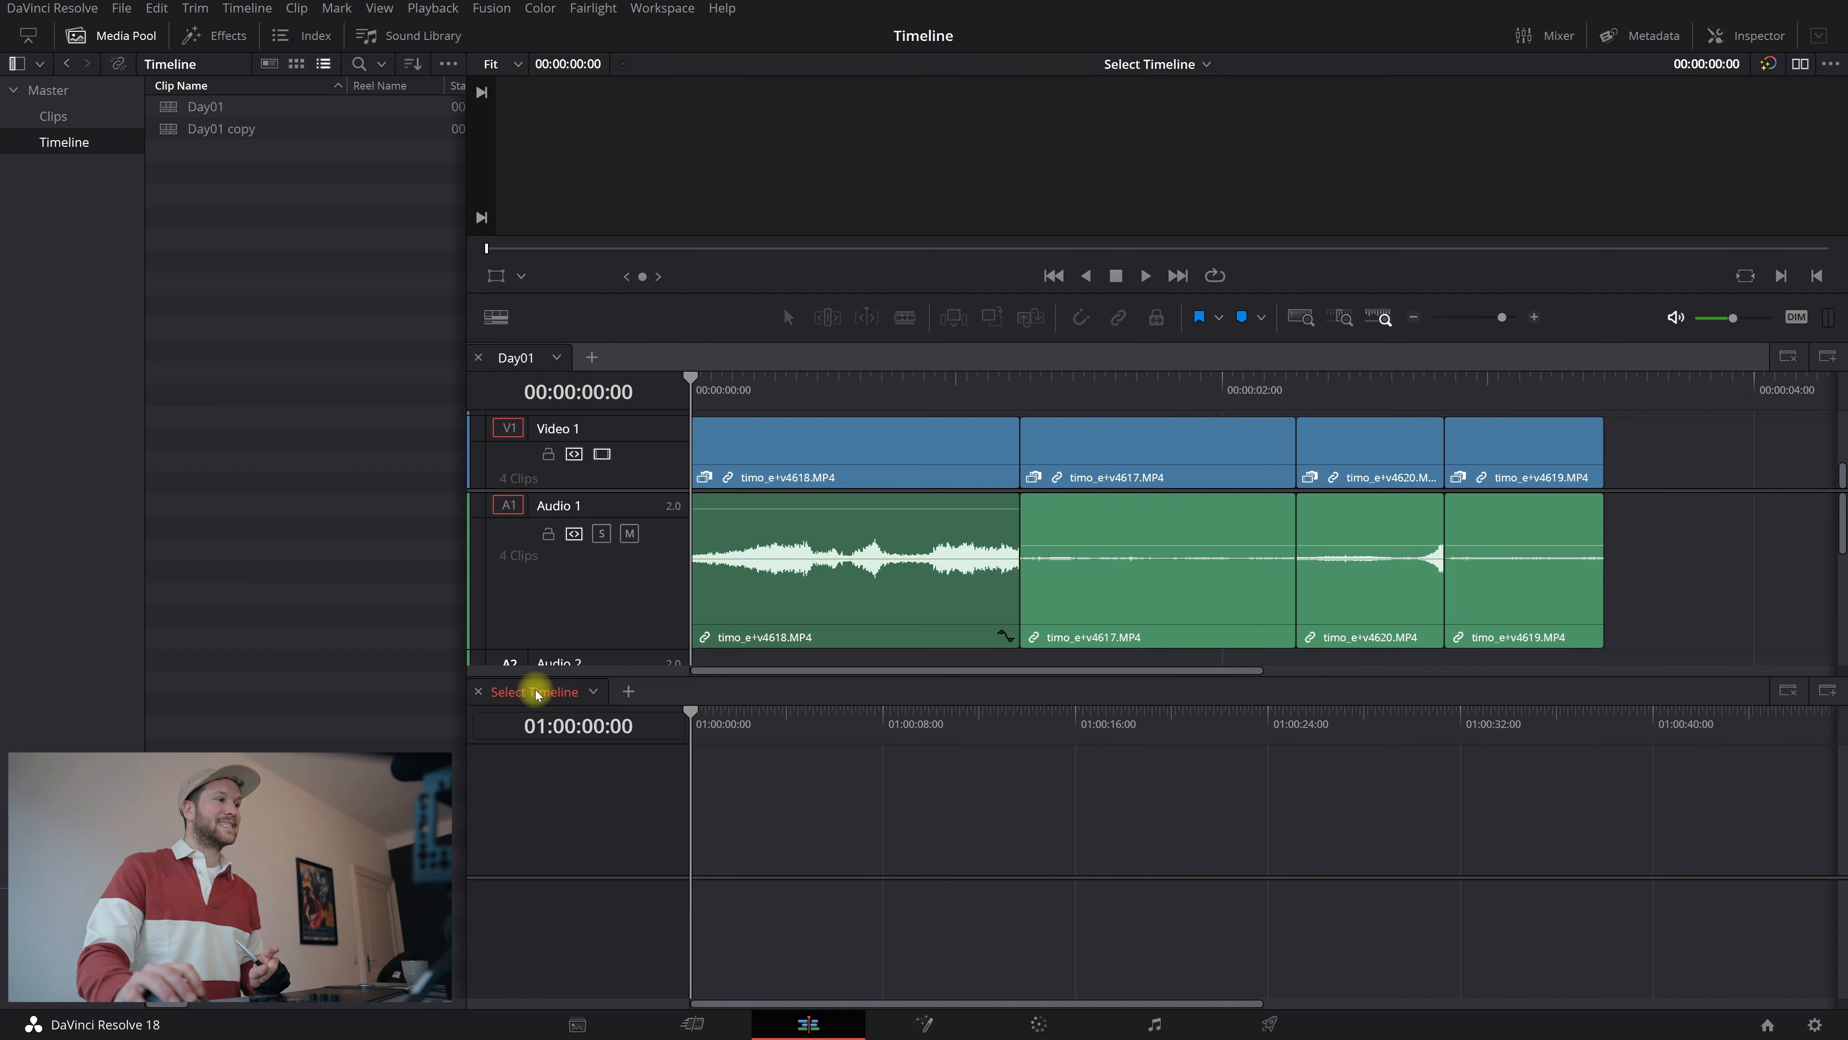
pyautogui.doubleClick(170, 133)
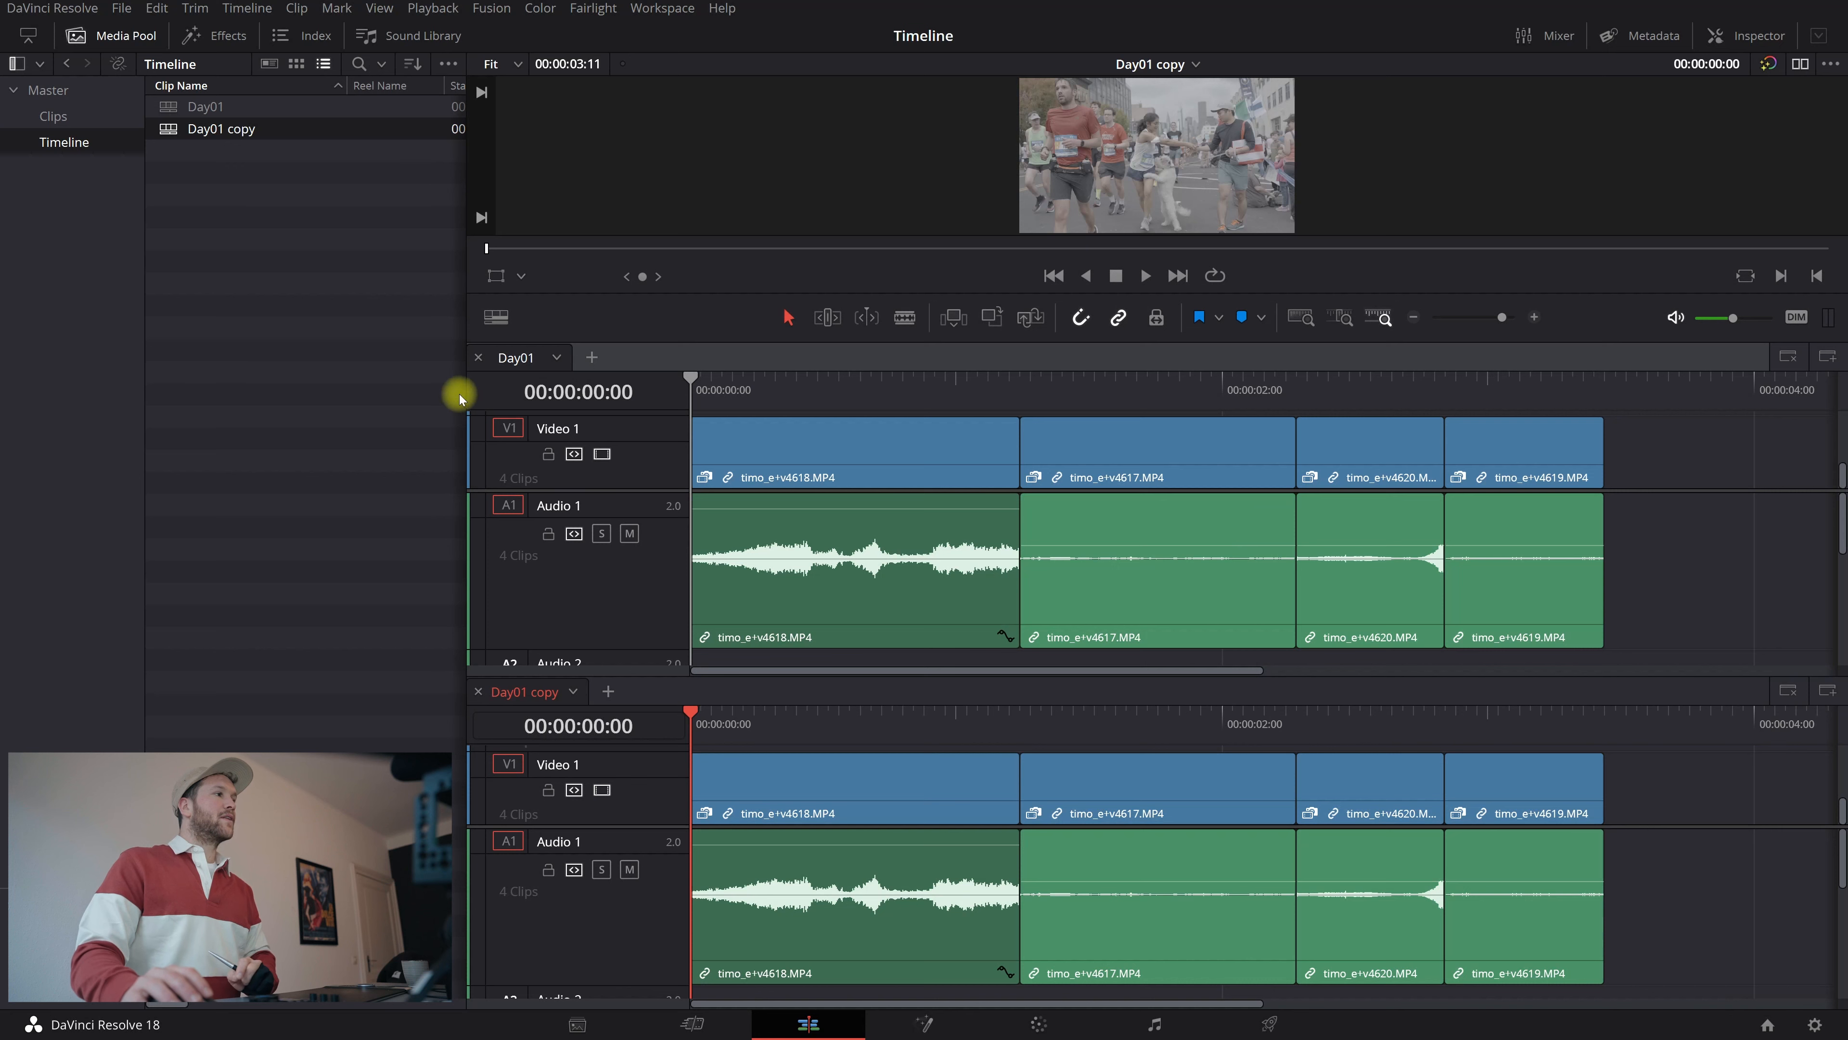
# - Turn off stacked timelines with Day01 active, and switch to the Cut page
pyautogui.click(507, 361)
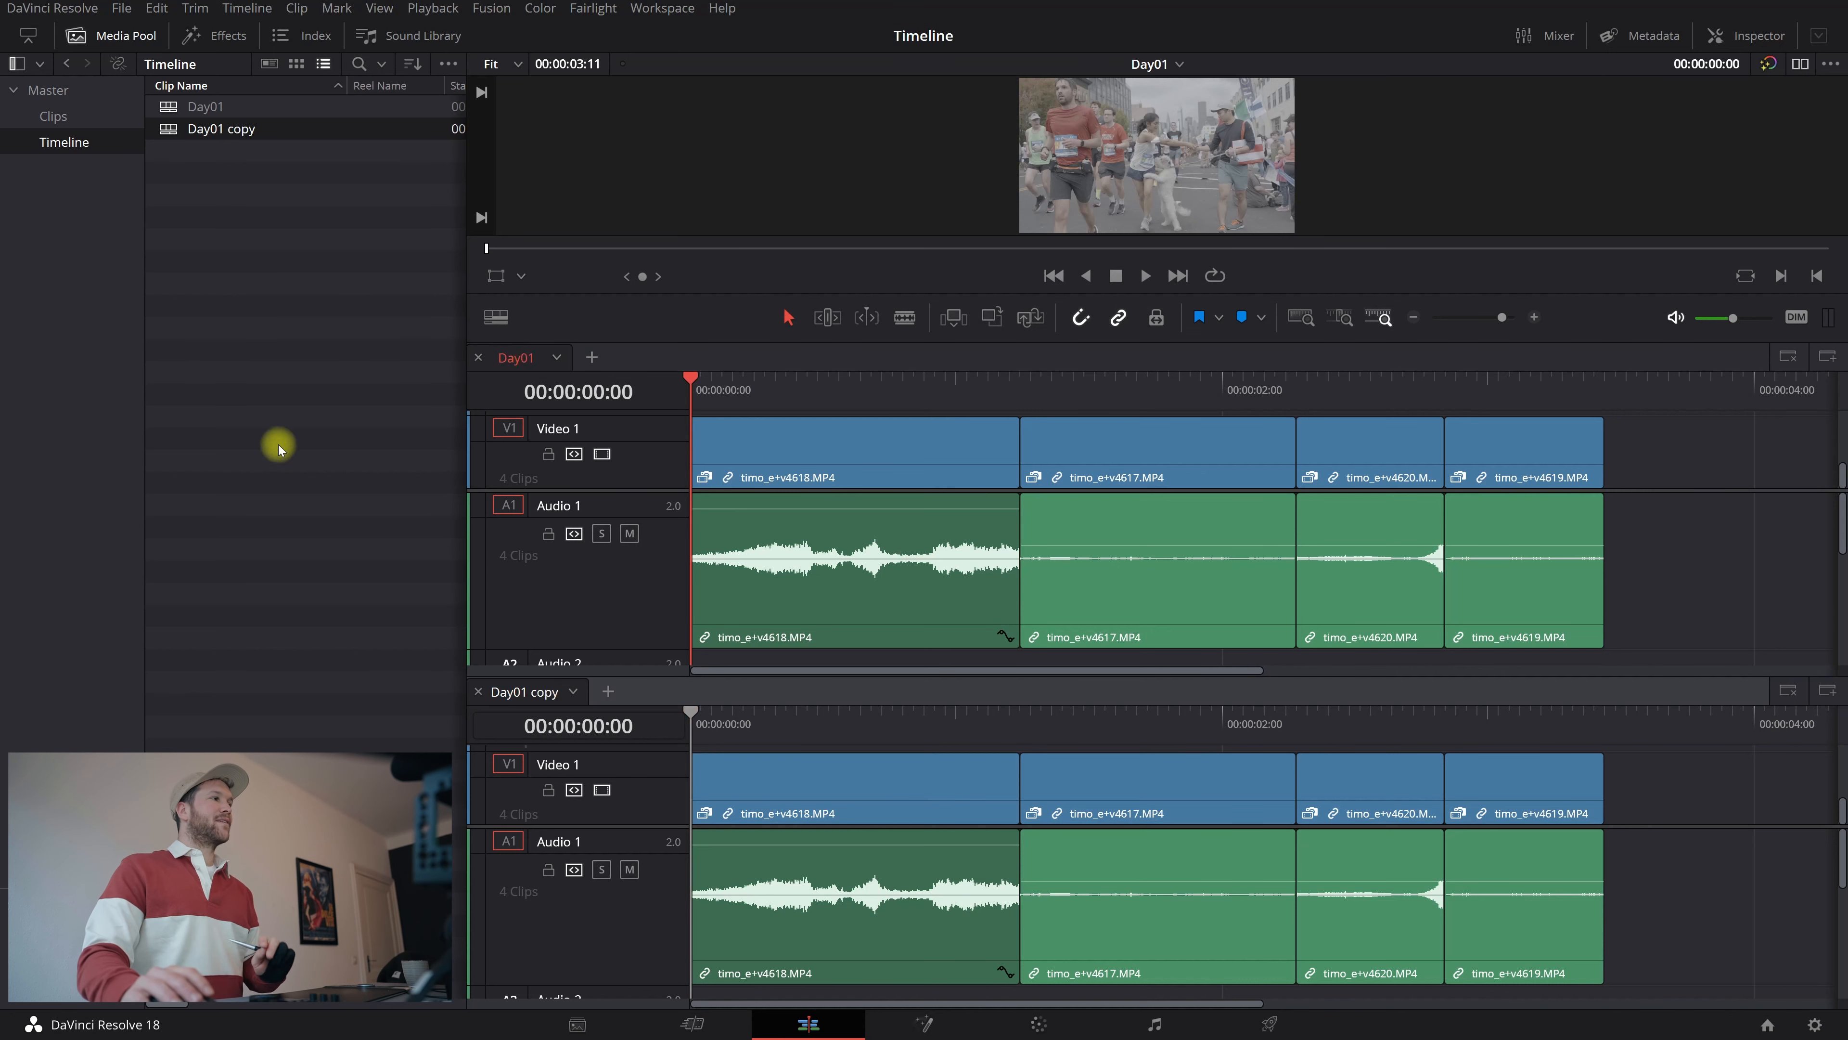
pyautogui.click(494, 322)
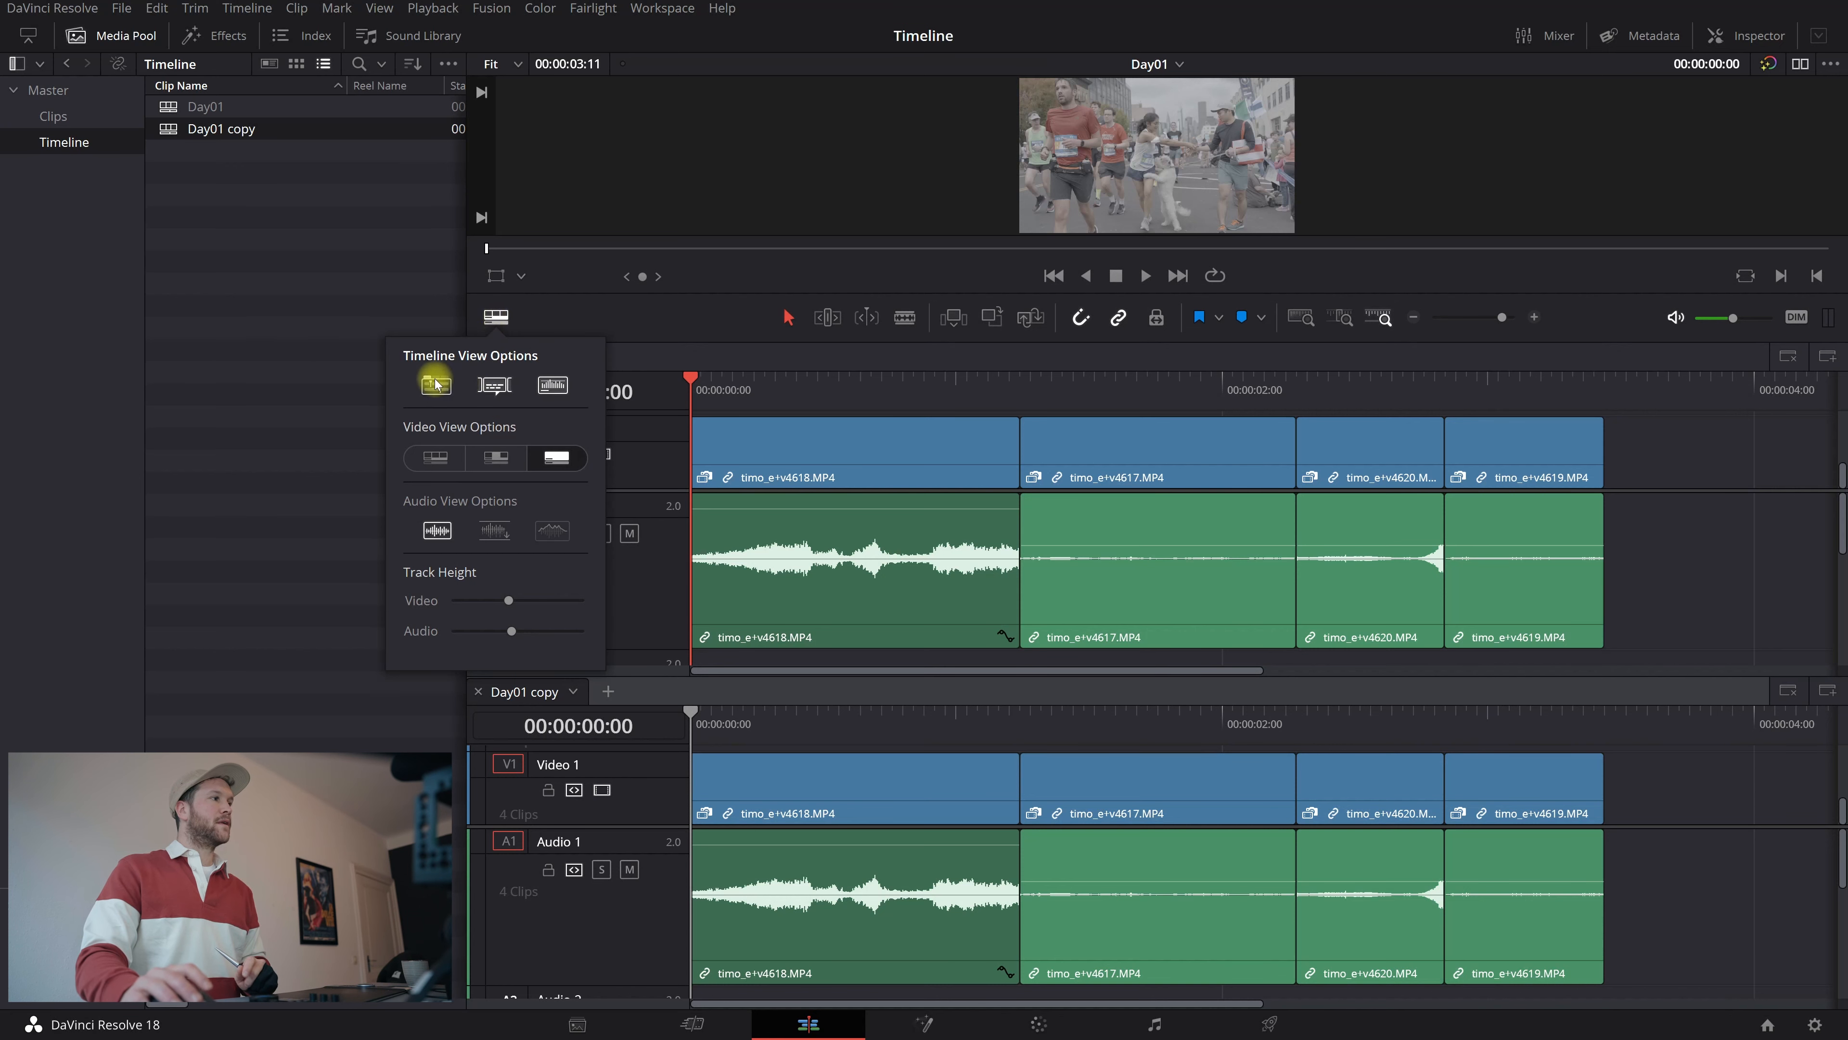
pyautogui.click(435, 386)
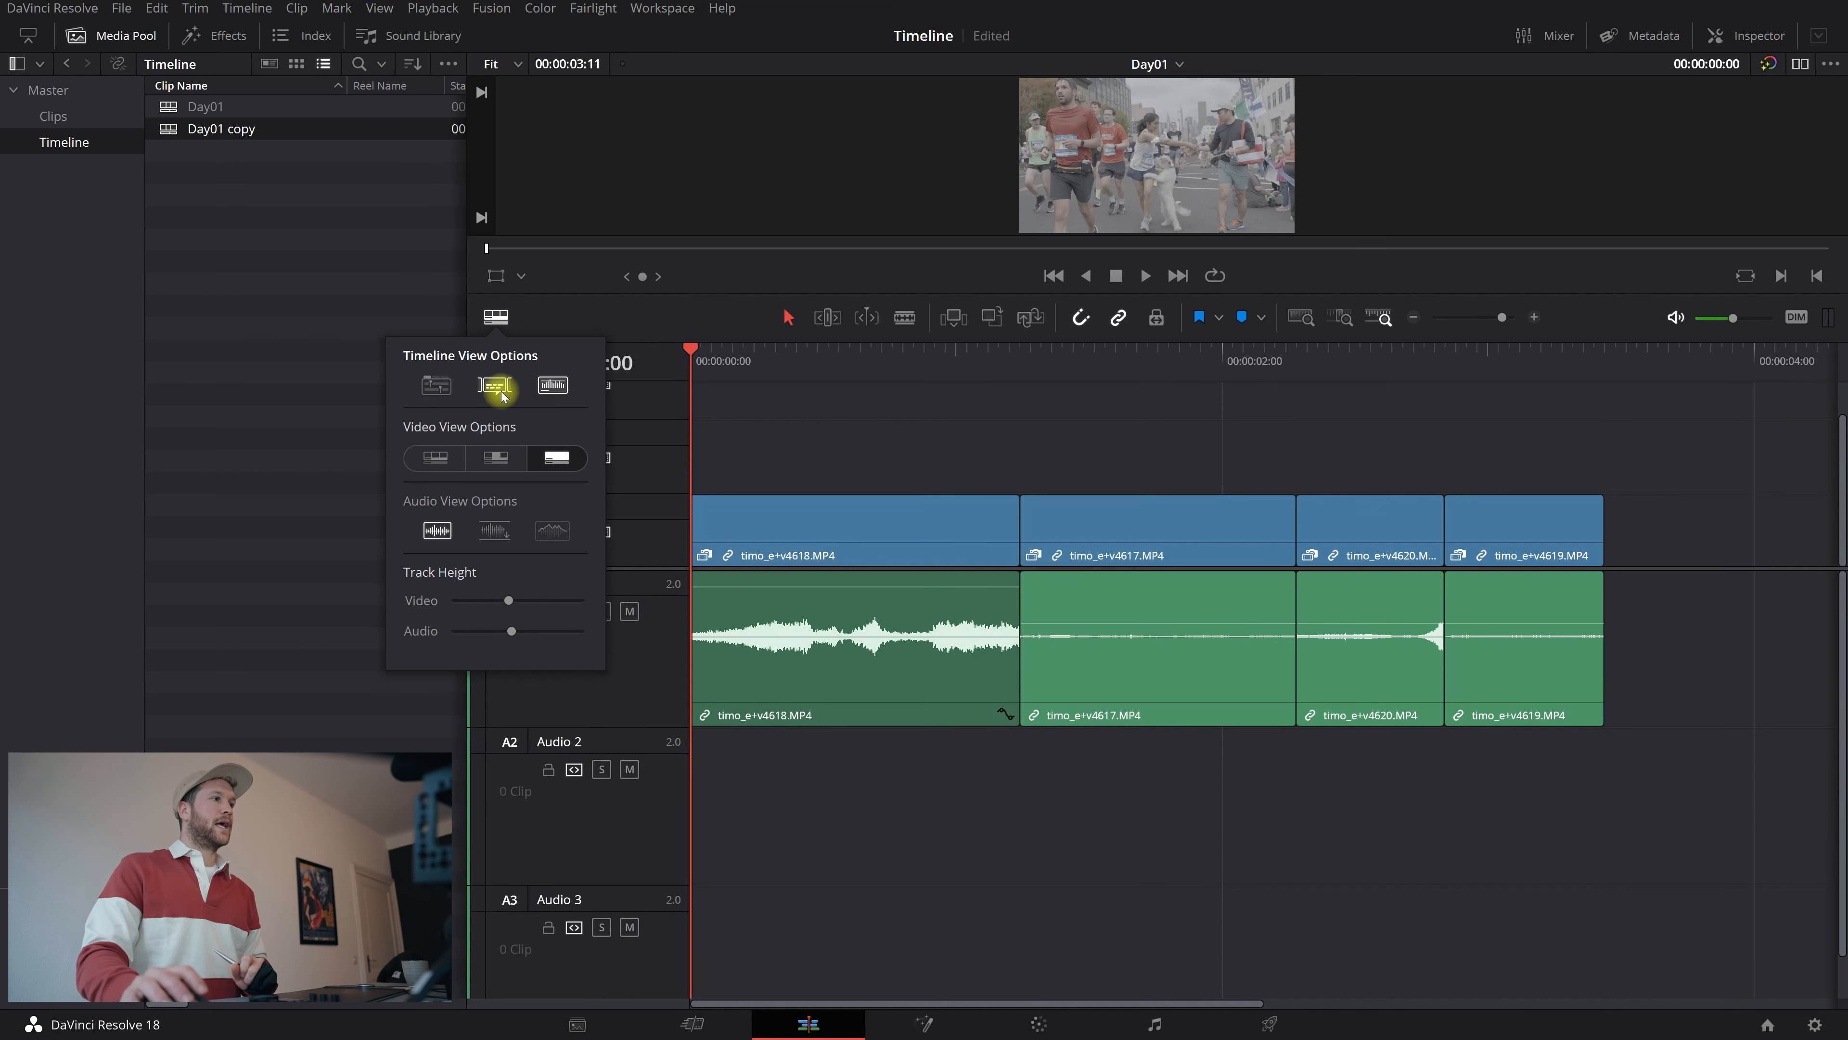
pyautogui.click(846, 427)
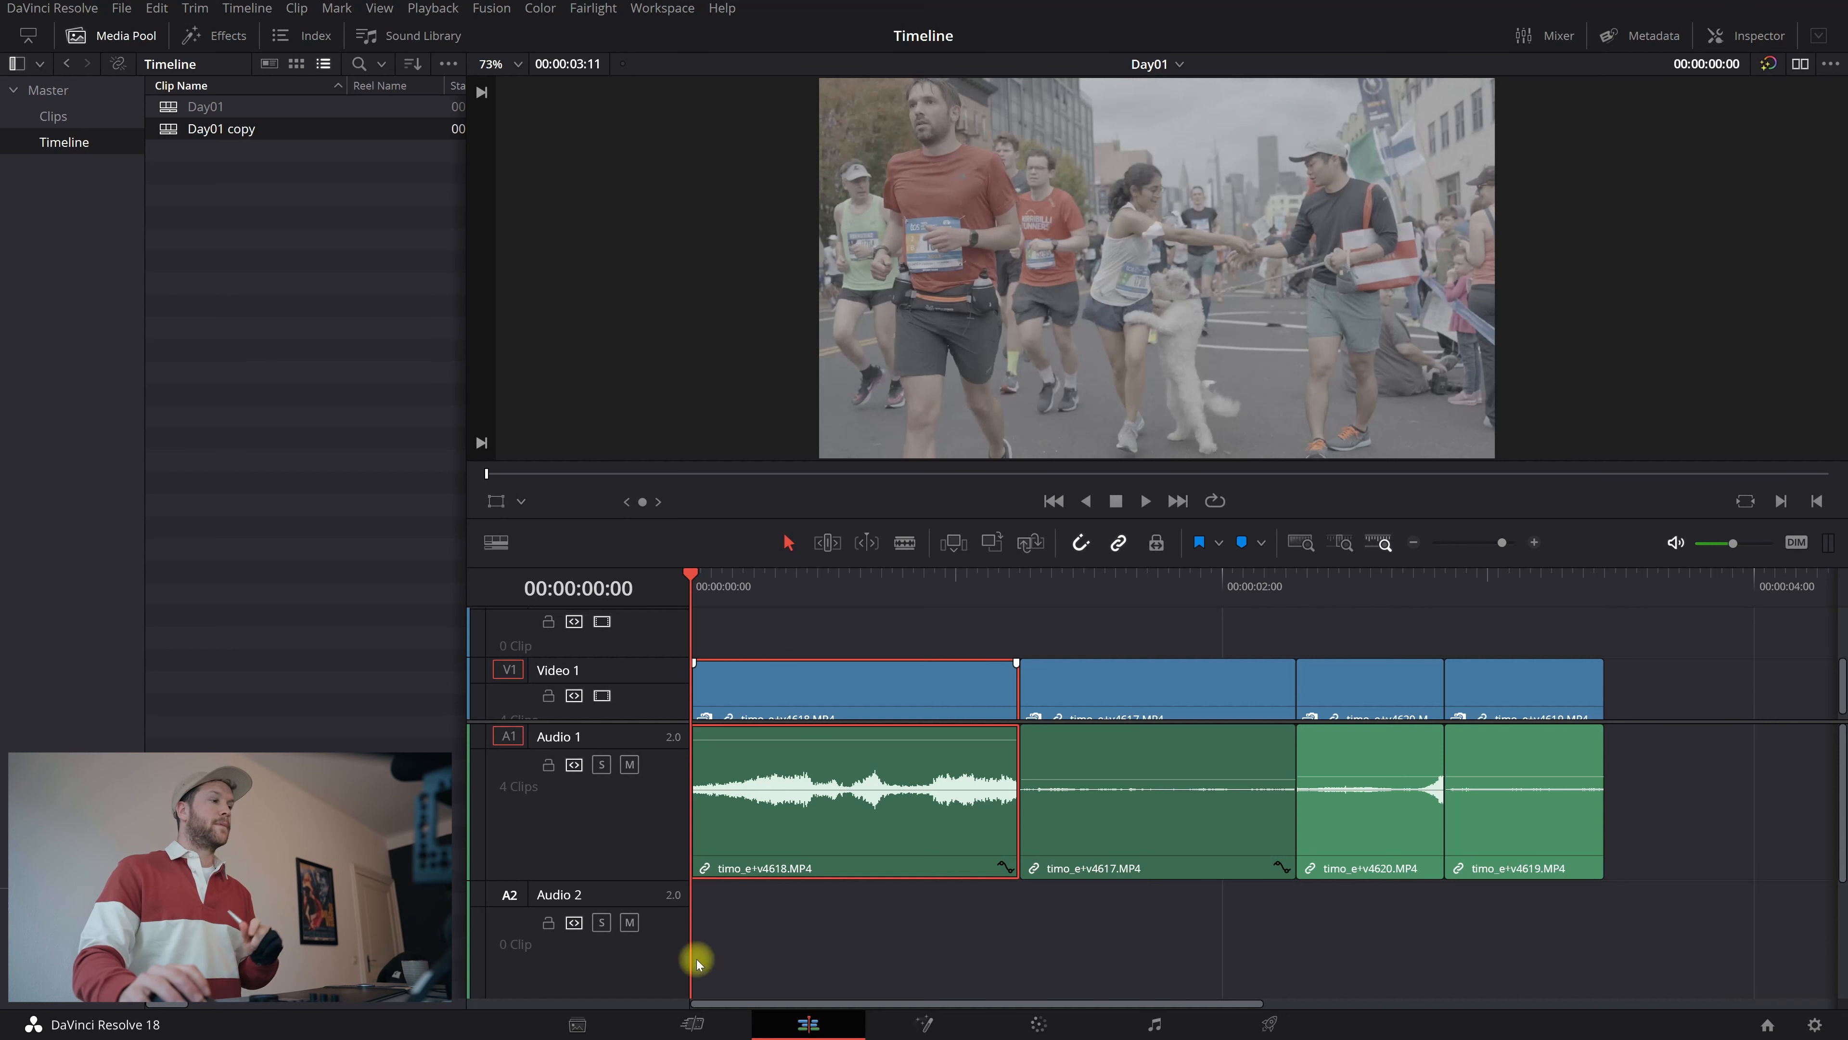
pyautogui.click(690, 1024)
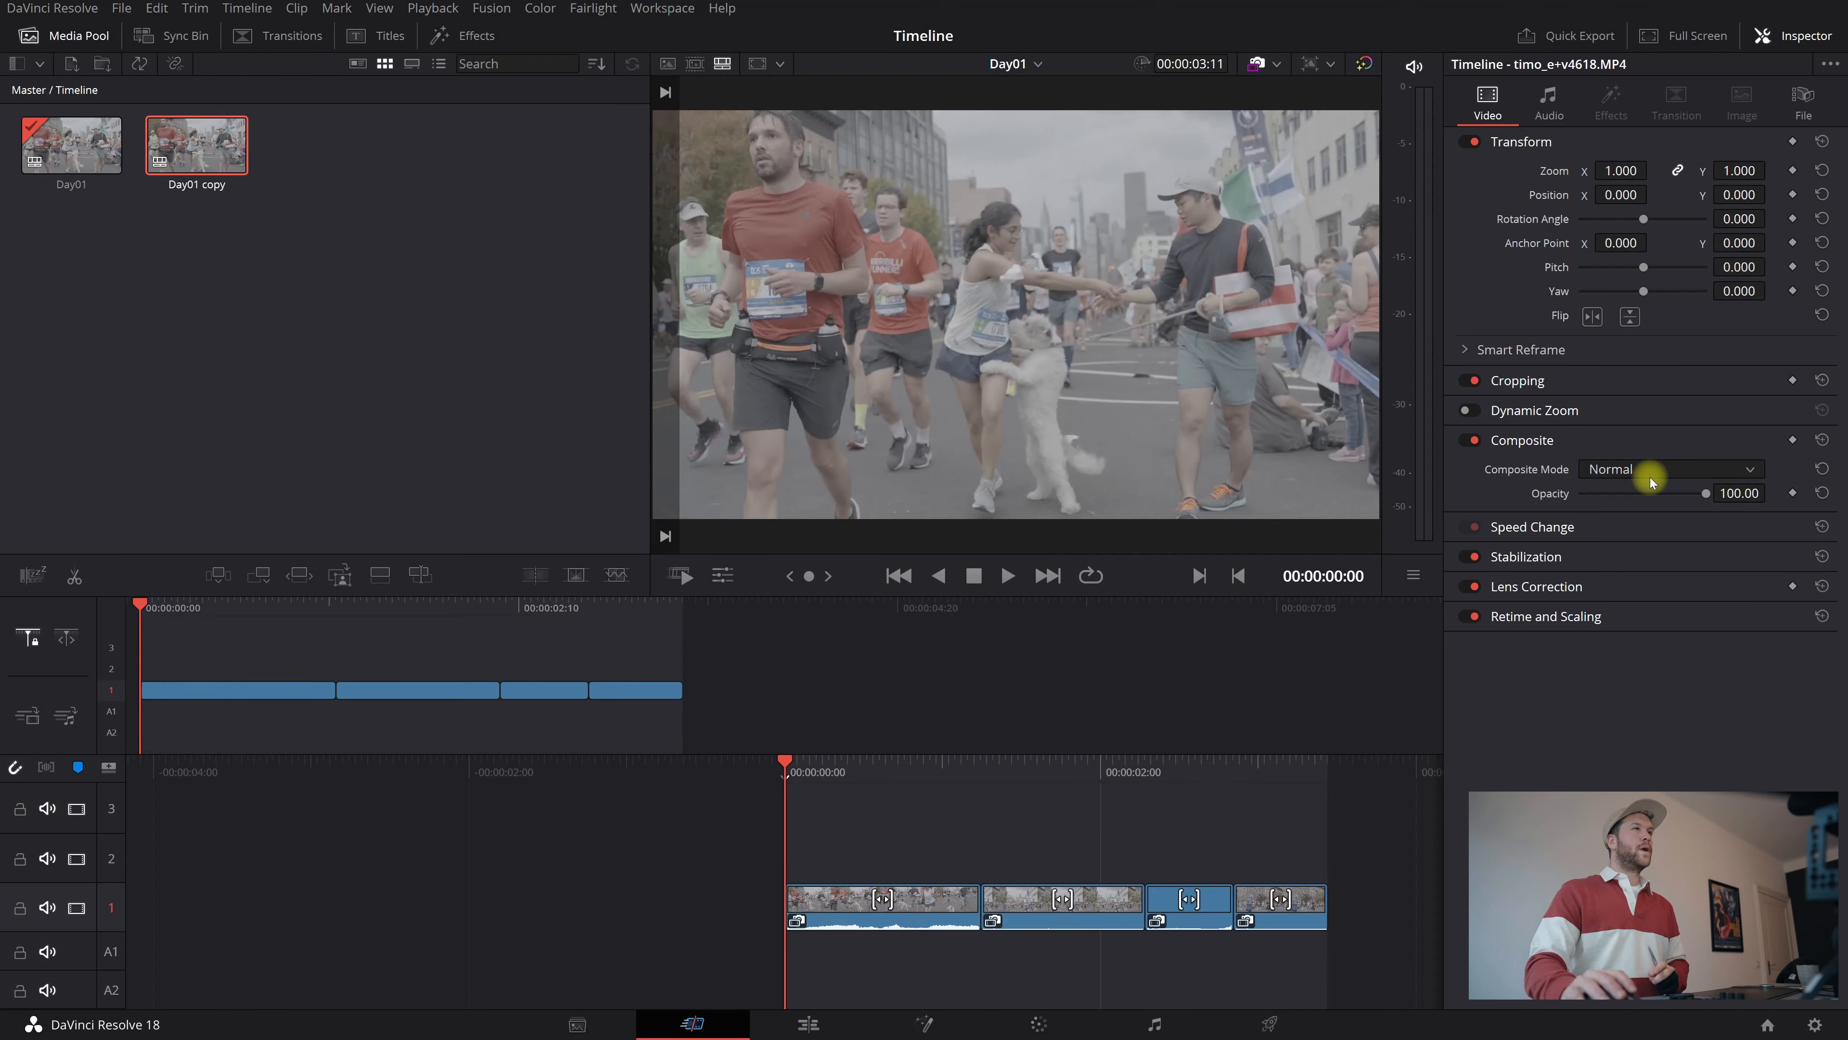
# - Review the timeline resolution presets for Day01, from Ultra HD to Square
pyautogui.click(1317, 64)
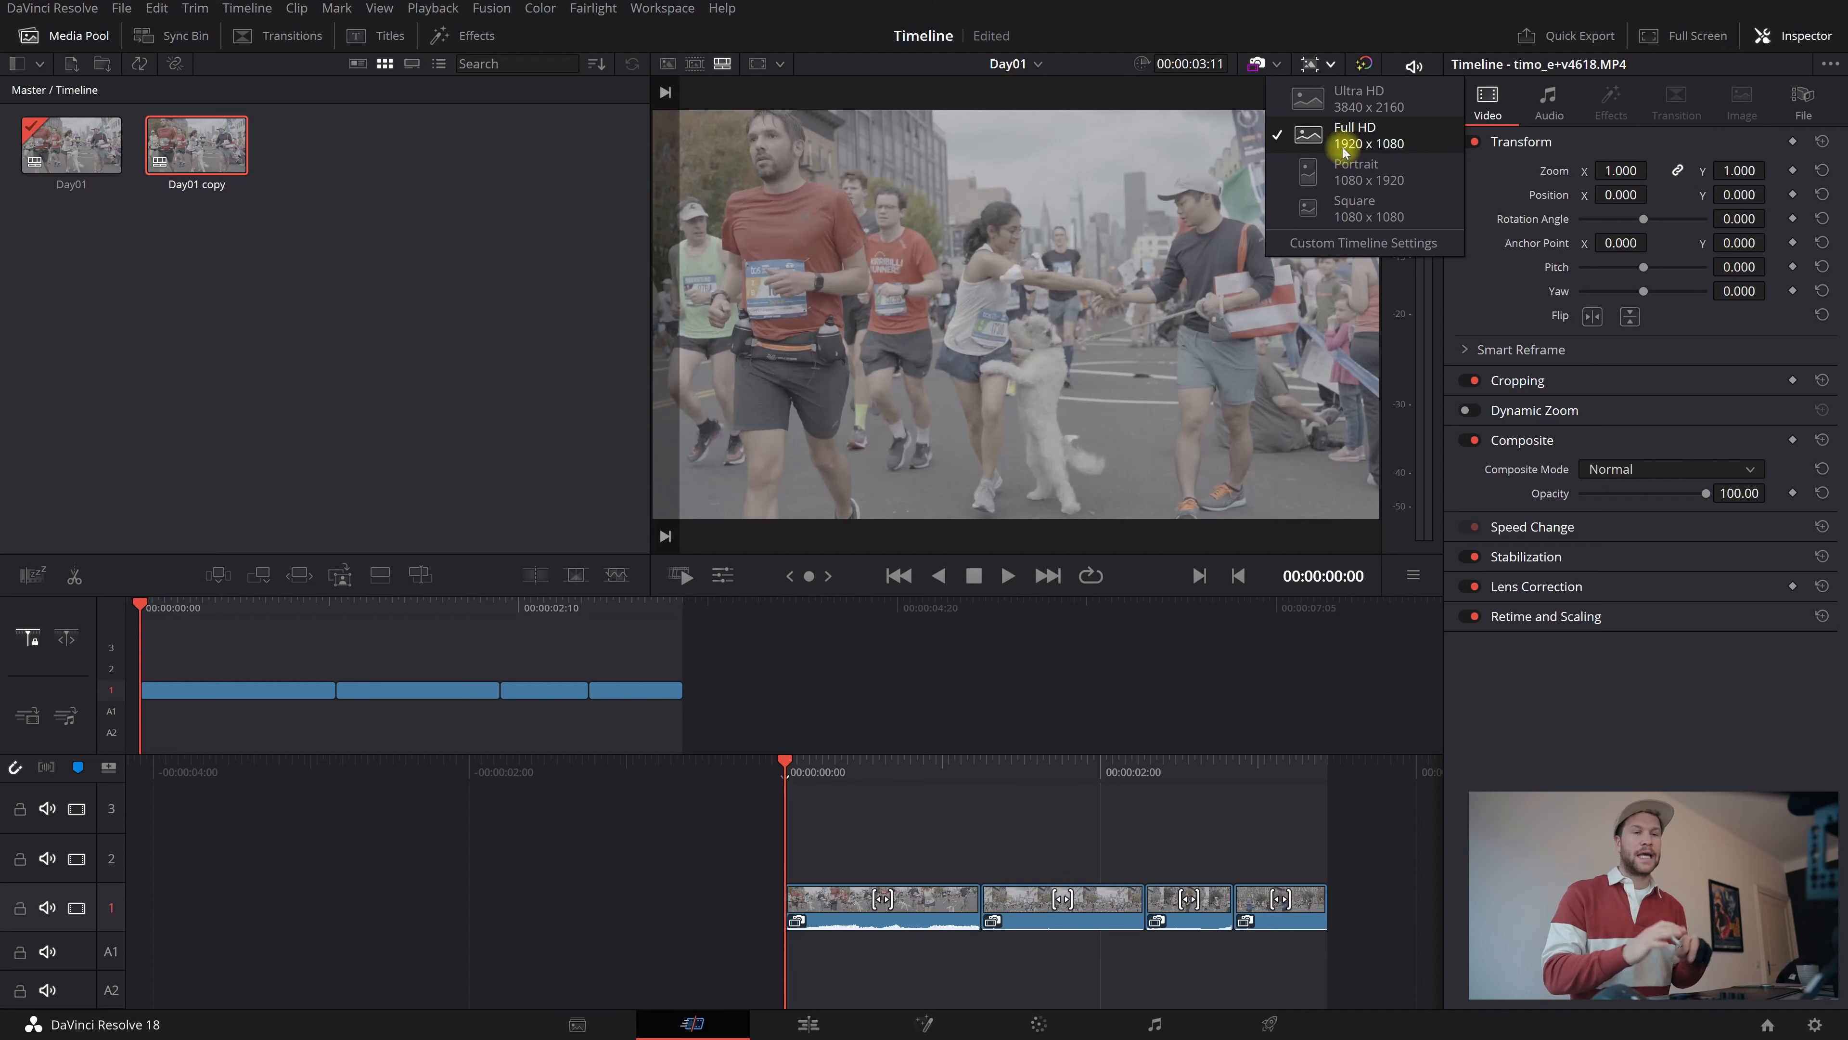
pyautogui.click(1342, 107)
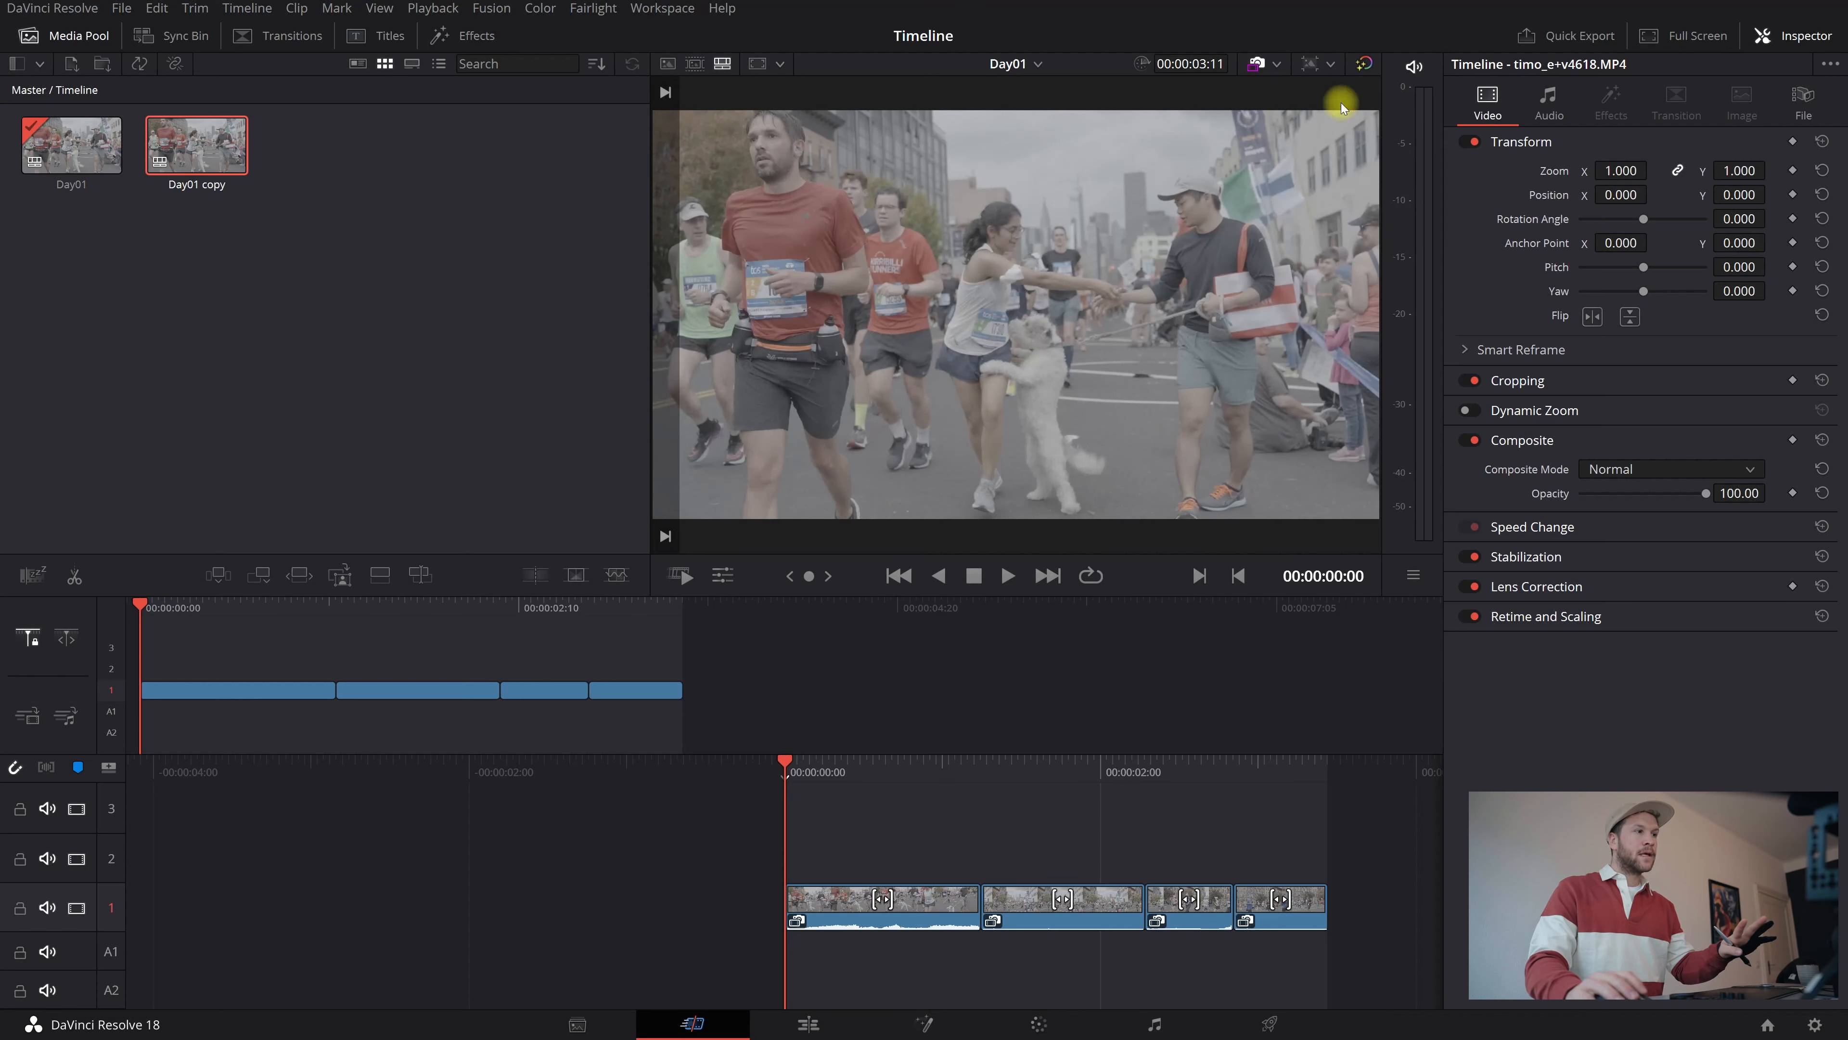
# - Switch to the Edit page and fit the whole Day01 timeline in the timeline view
pyautogui.click(808, 1023)
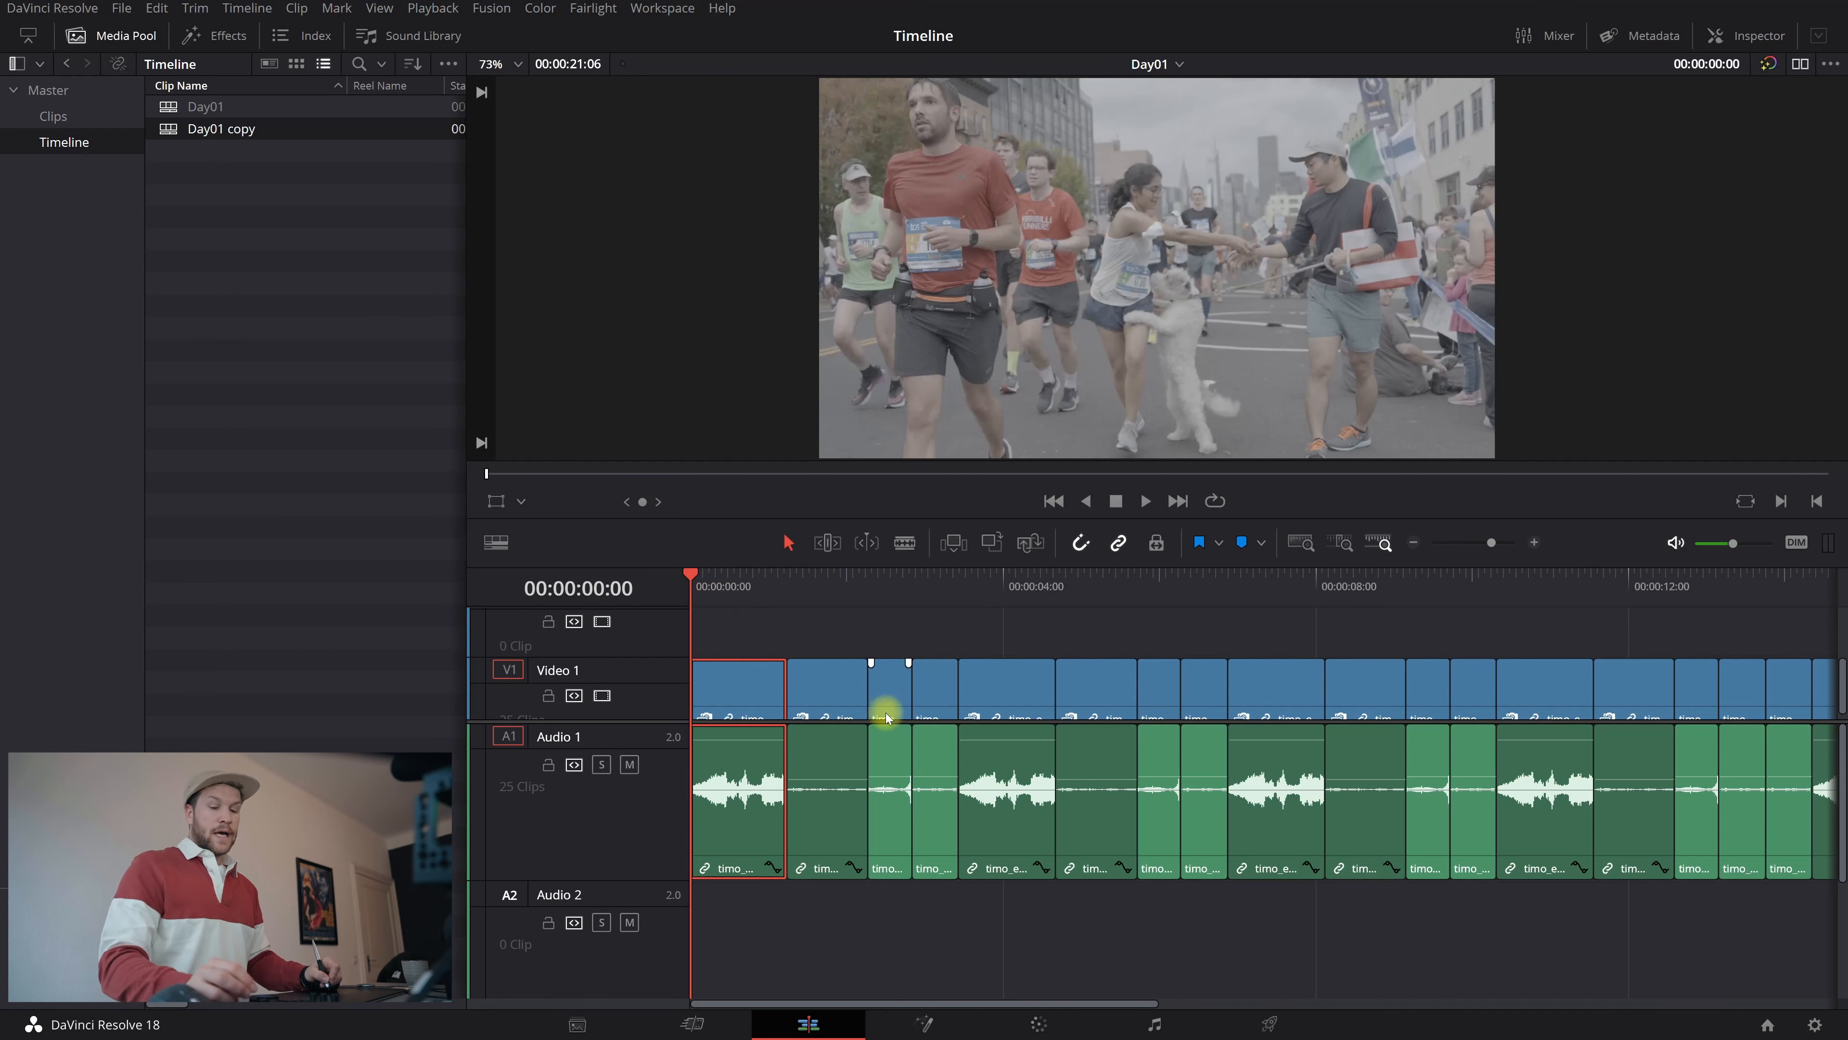
pyautogui.scroll(-5, 906, 745)
pyautogui.scroll(5, 907, 746)
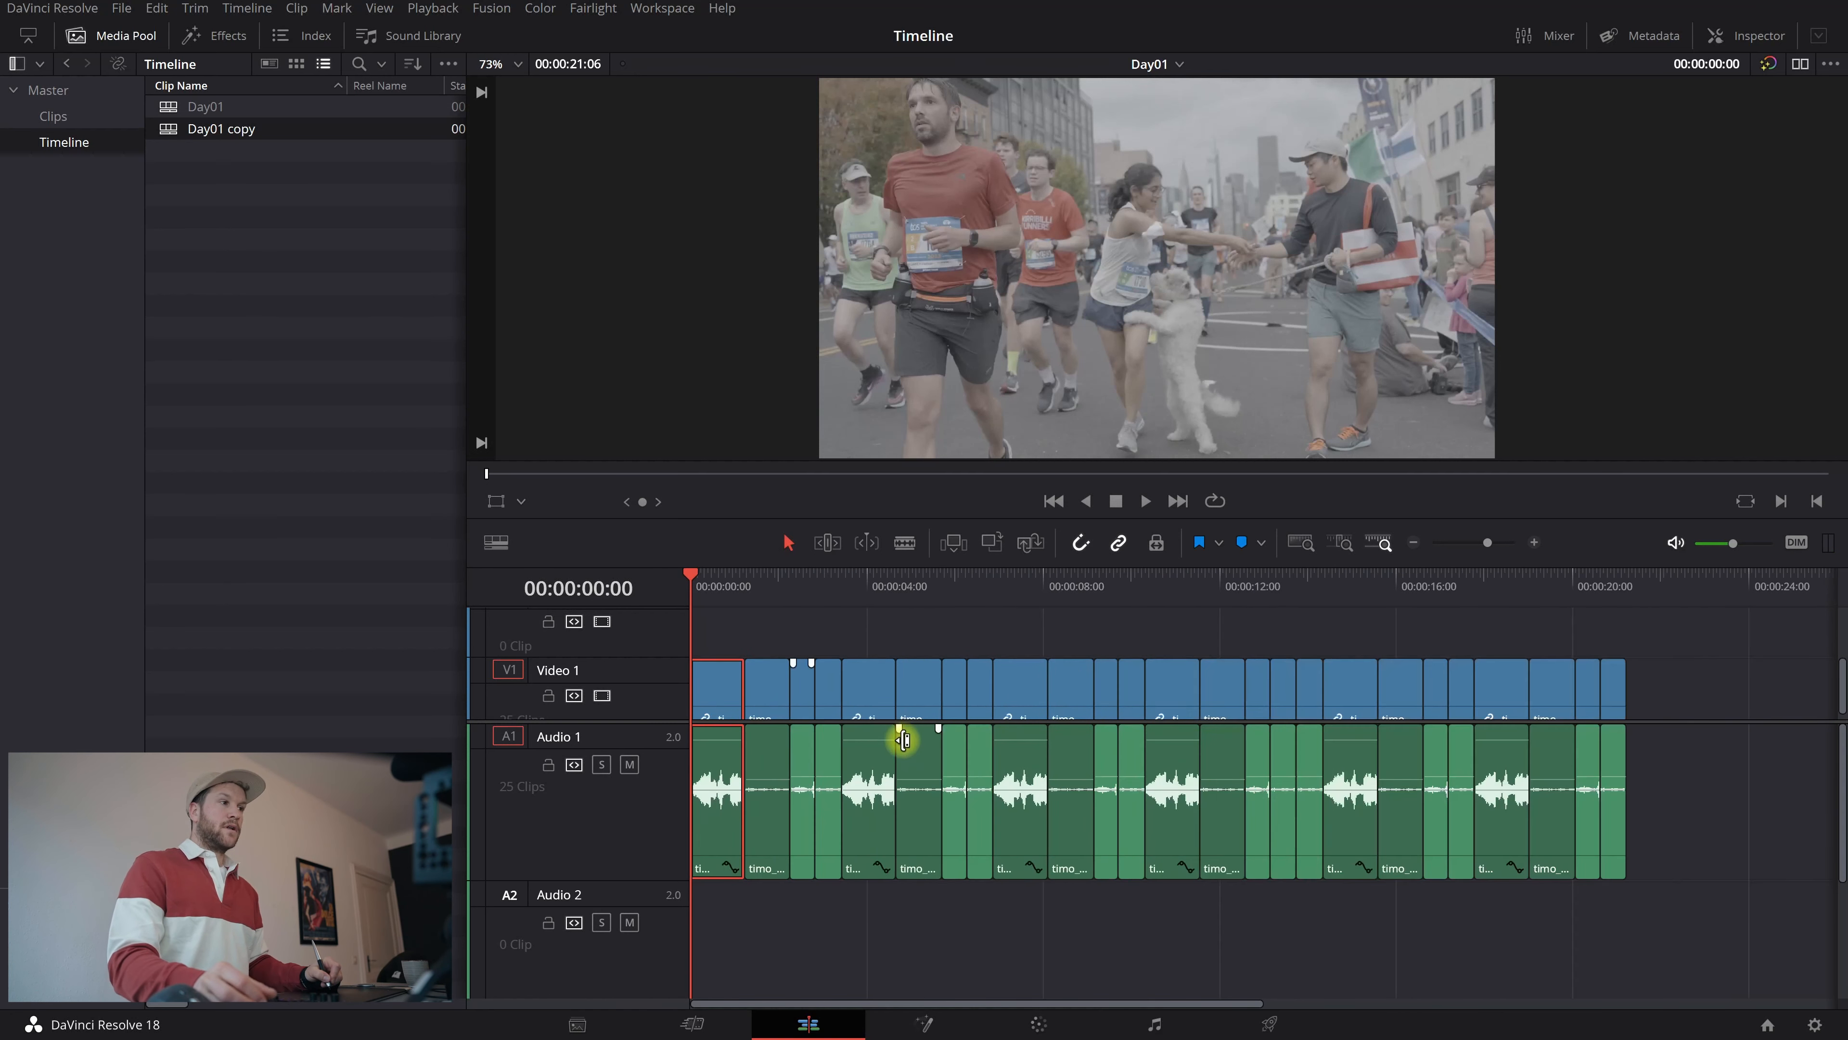
pyautogui.scroll(-1, 1258, 767)
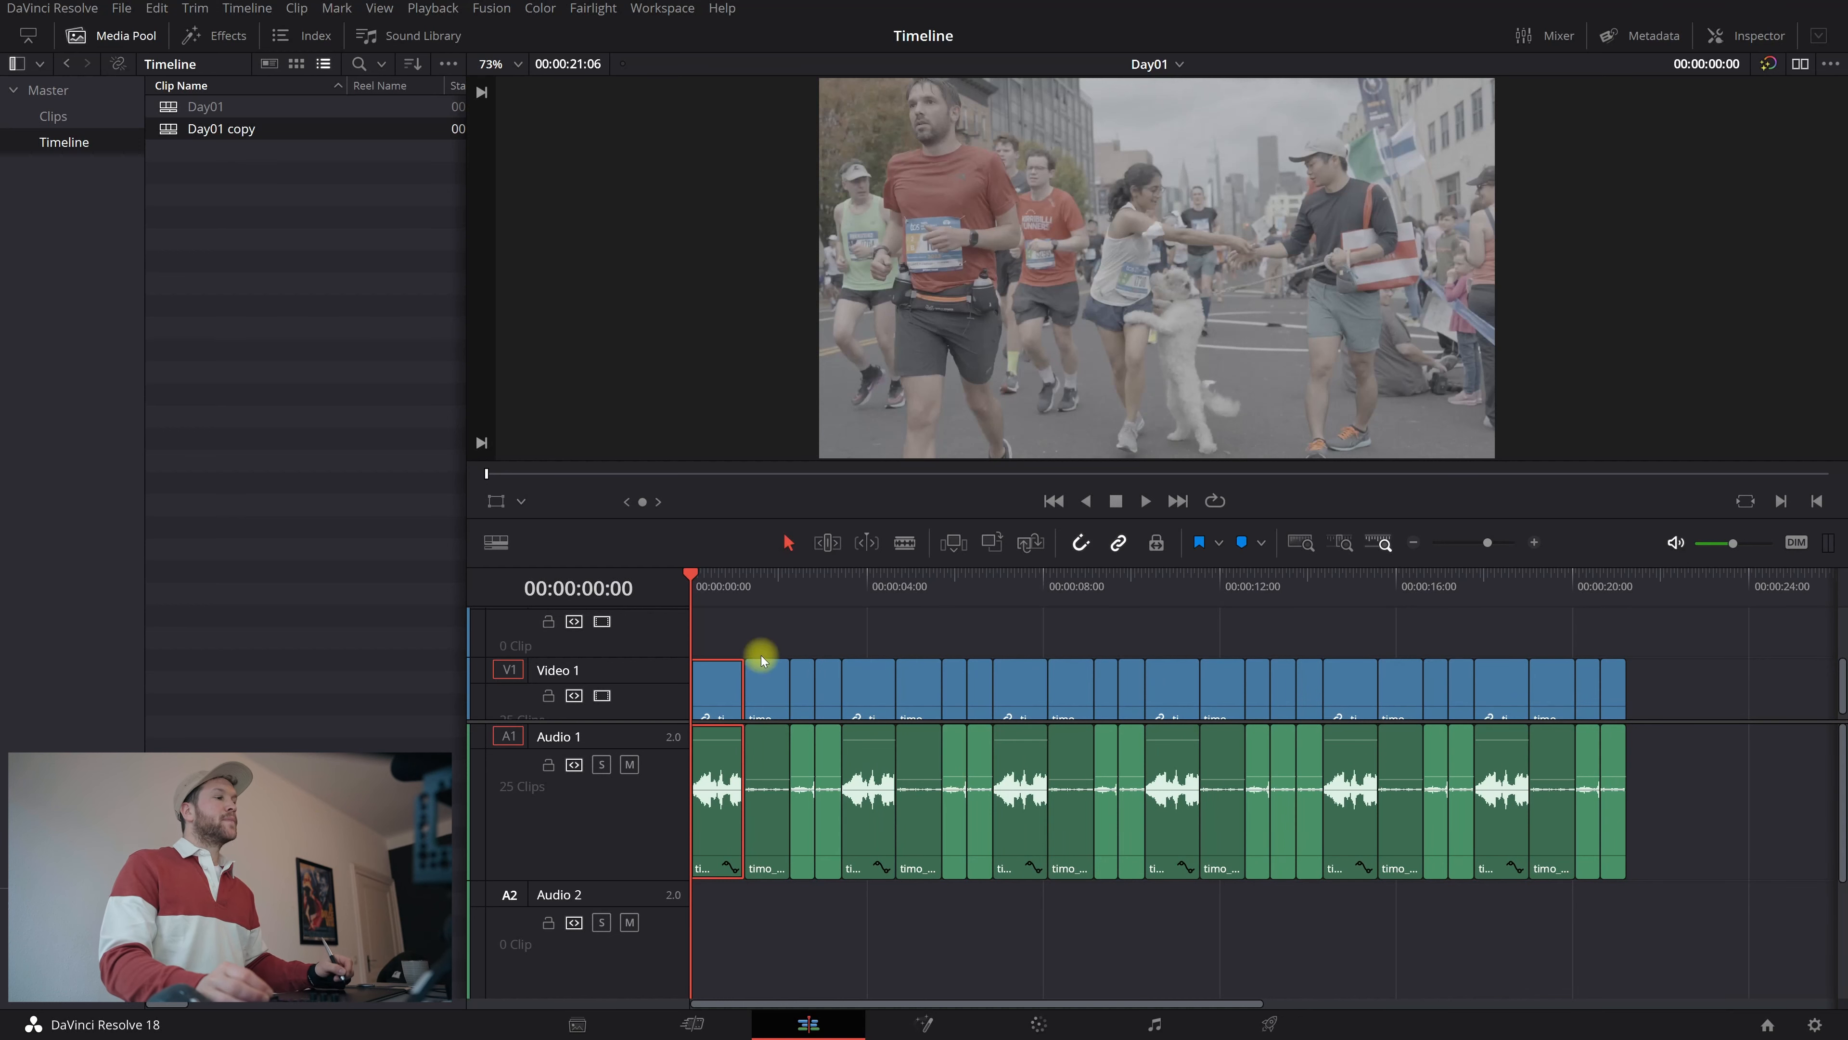
# - Scrub the playhead through Day01, and play the timeline from its start to its end at increasing forward speed
pyautogui.moveTo(712, 592); pyautogui.dragTo(1474, 575)
pyautogui.press('Home')
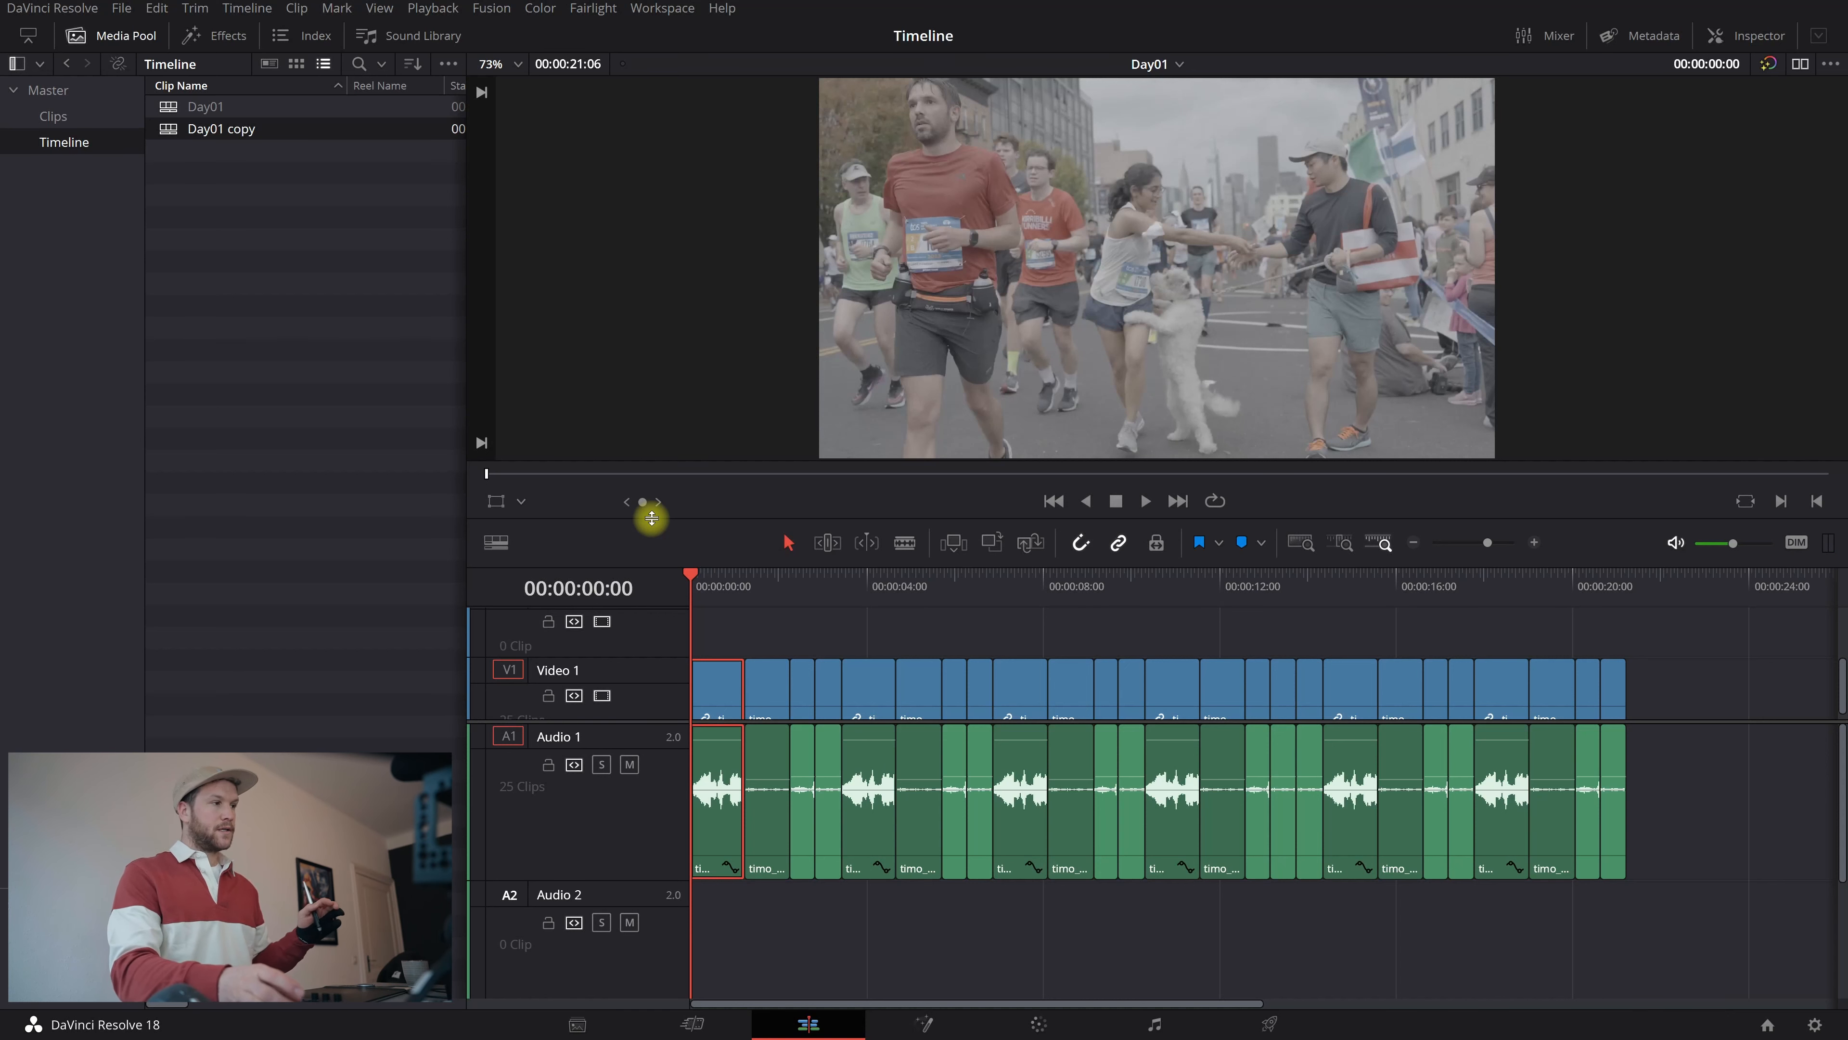
pyautogui.press('space')
pyautogui.press('l')
pyautogui.press('l')
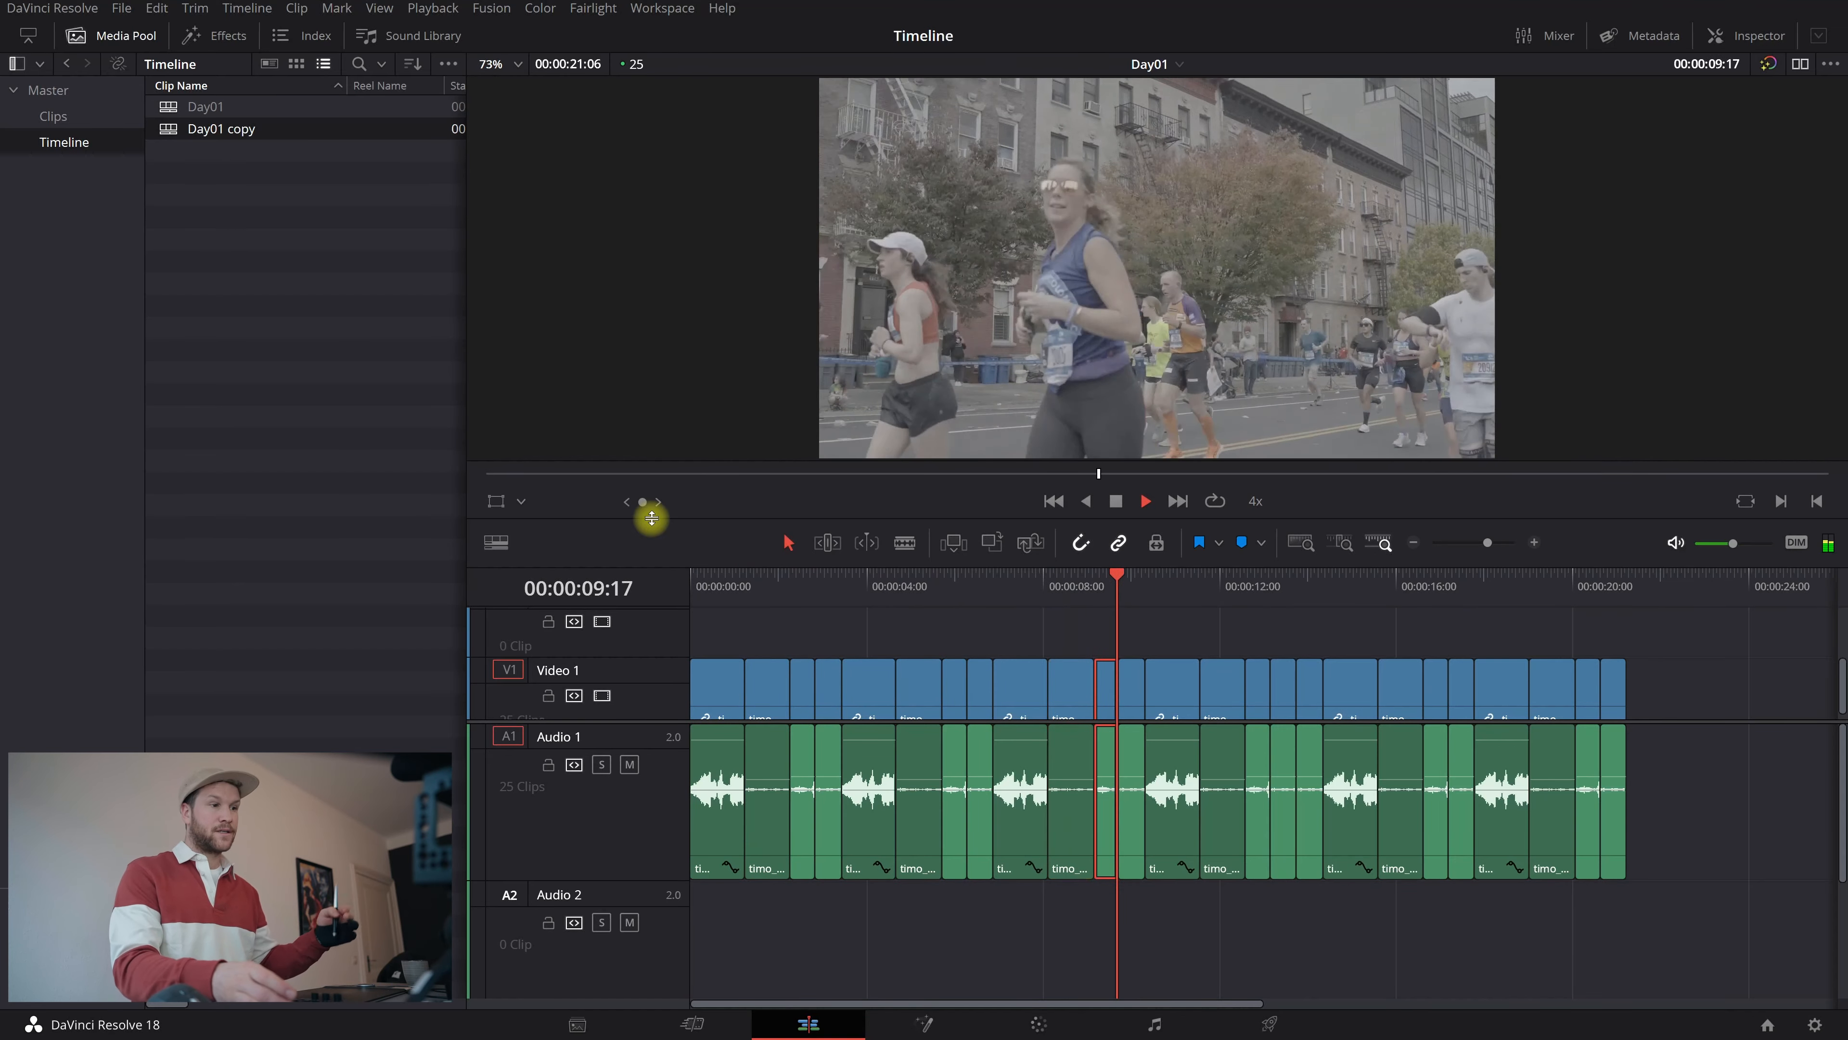
pyautogui.press('l')
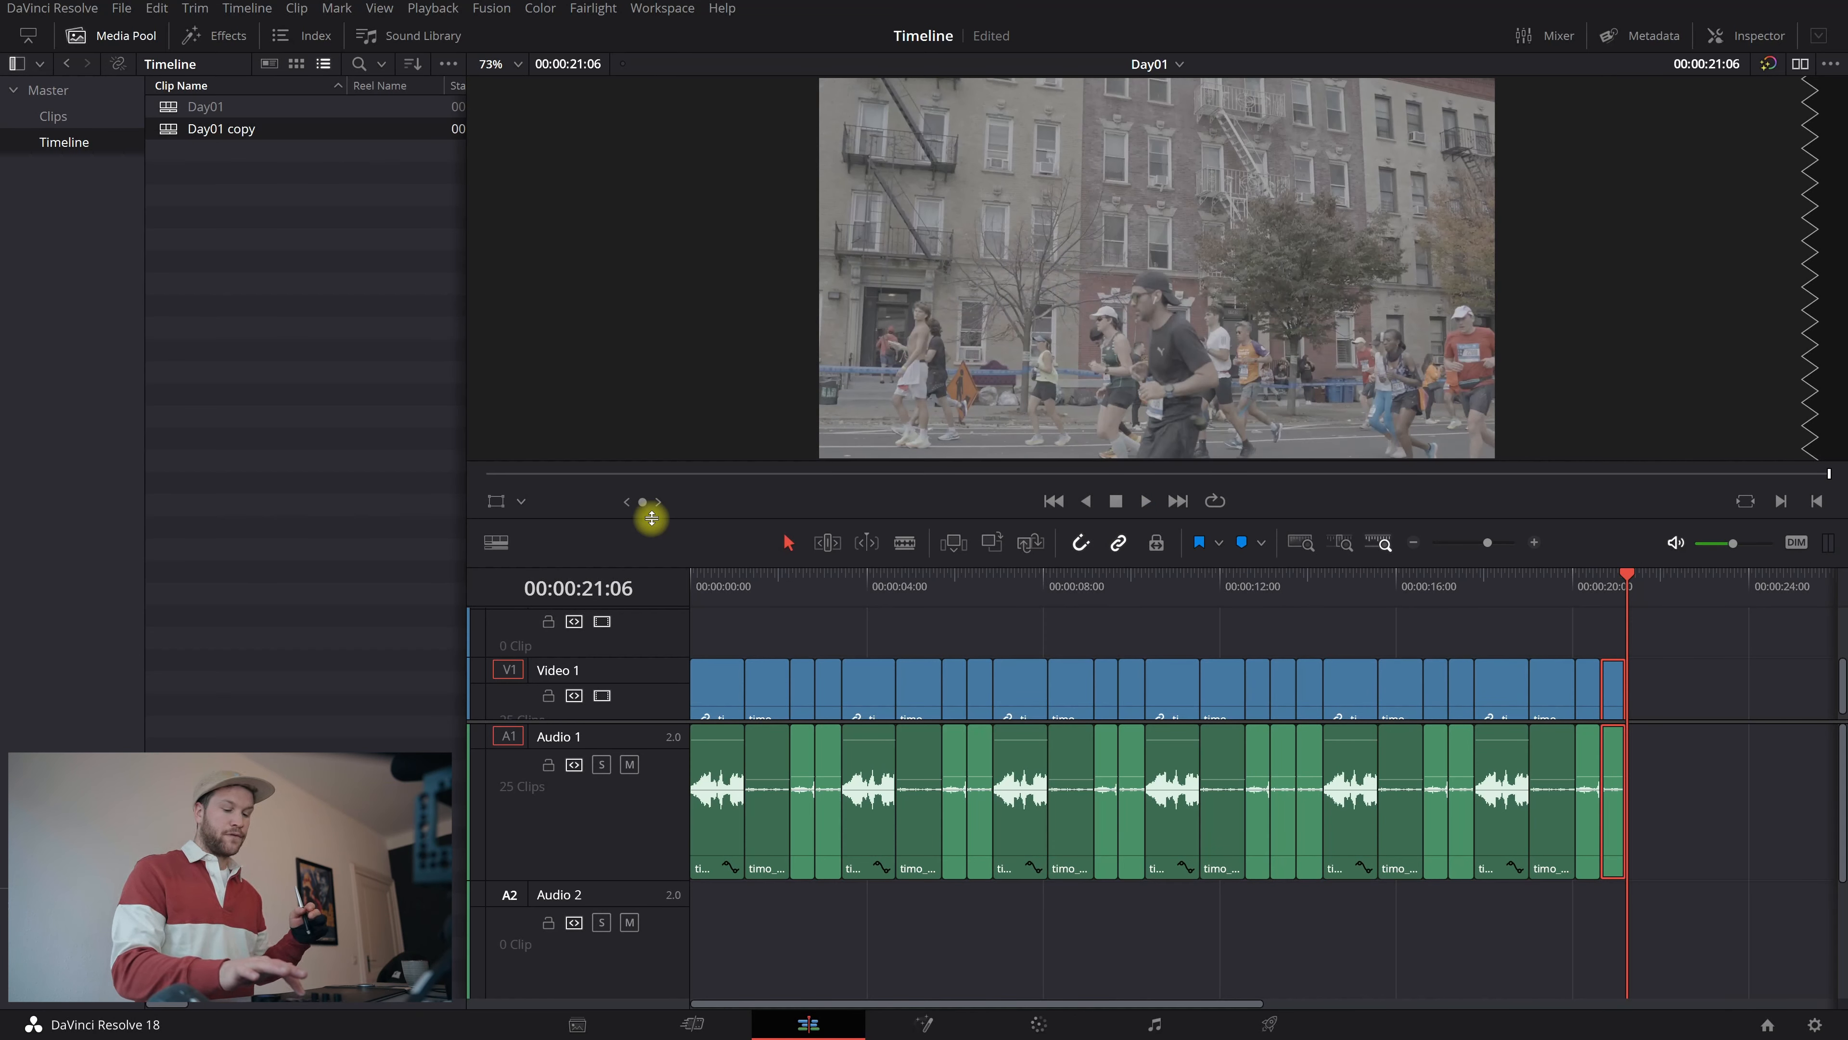
# - Play Day01 backwards from its end at increasing speed, stopping near the start of the second clip
pyautogui.press('j')
pyautogui.press('j')
pyautogui.press('j')
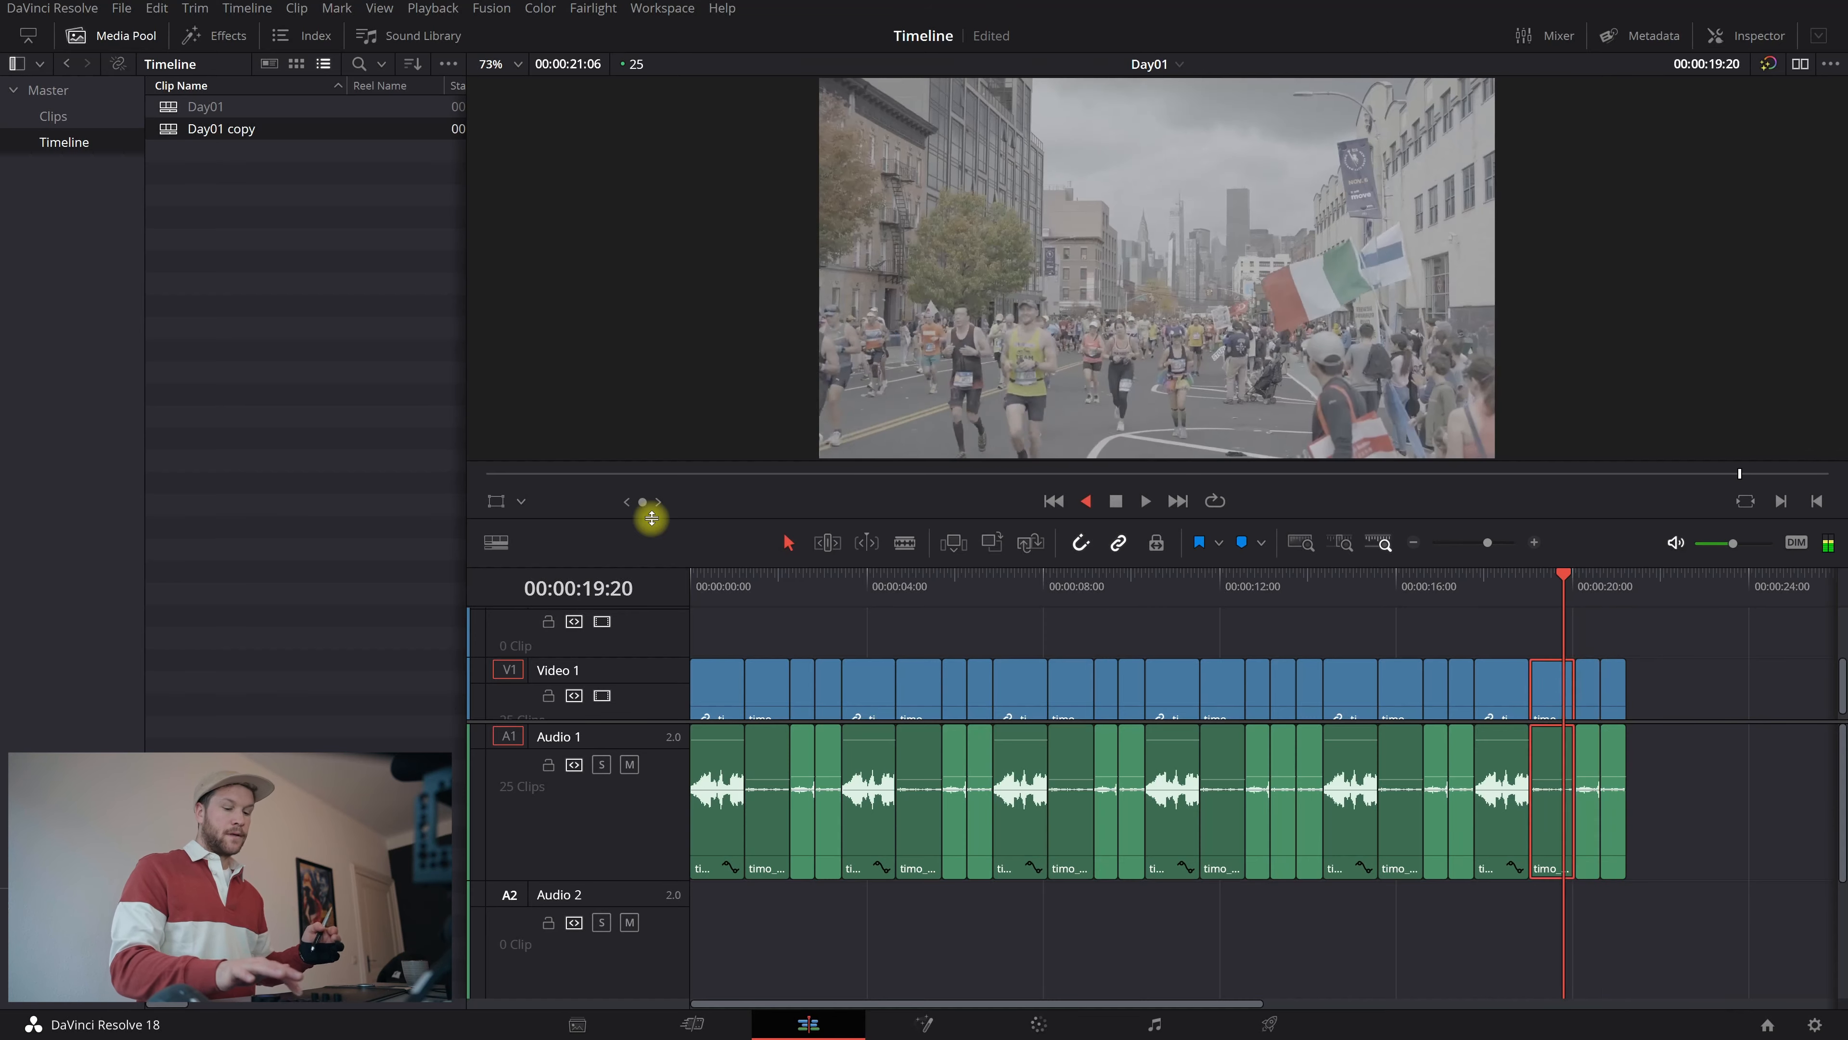
pyautogui.press('j')
pyautogui.press('j')
pyautogui.press('l')
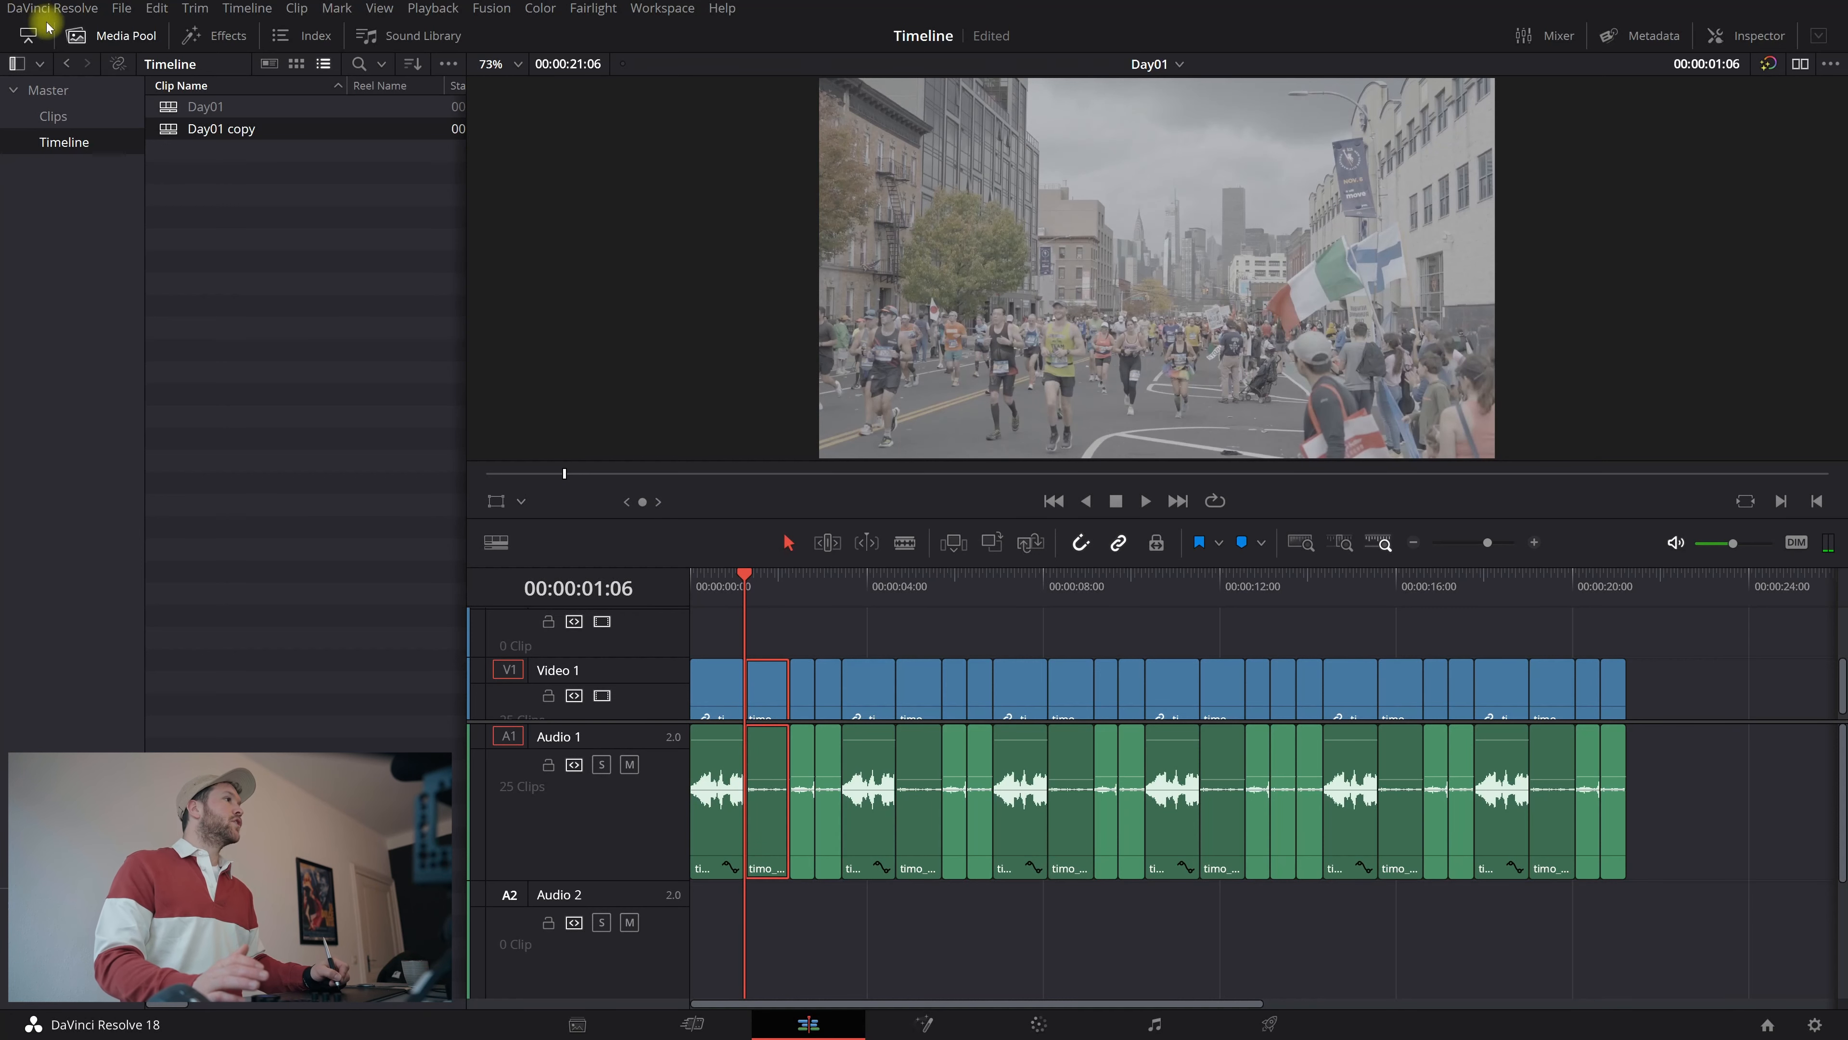
# - Search the keyboard customization commands for "fast" and examine the Fast Forward and Fast Reverse shortcuts
pyautogui.click(36, 10)
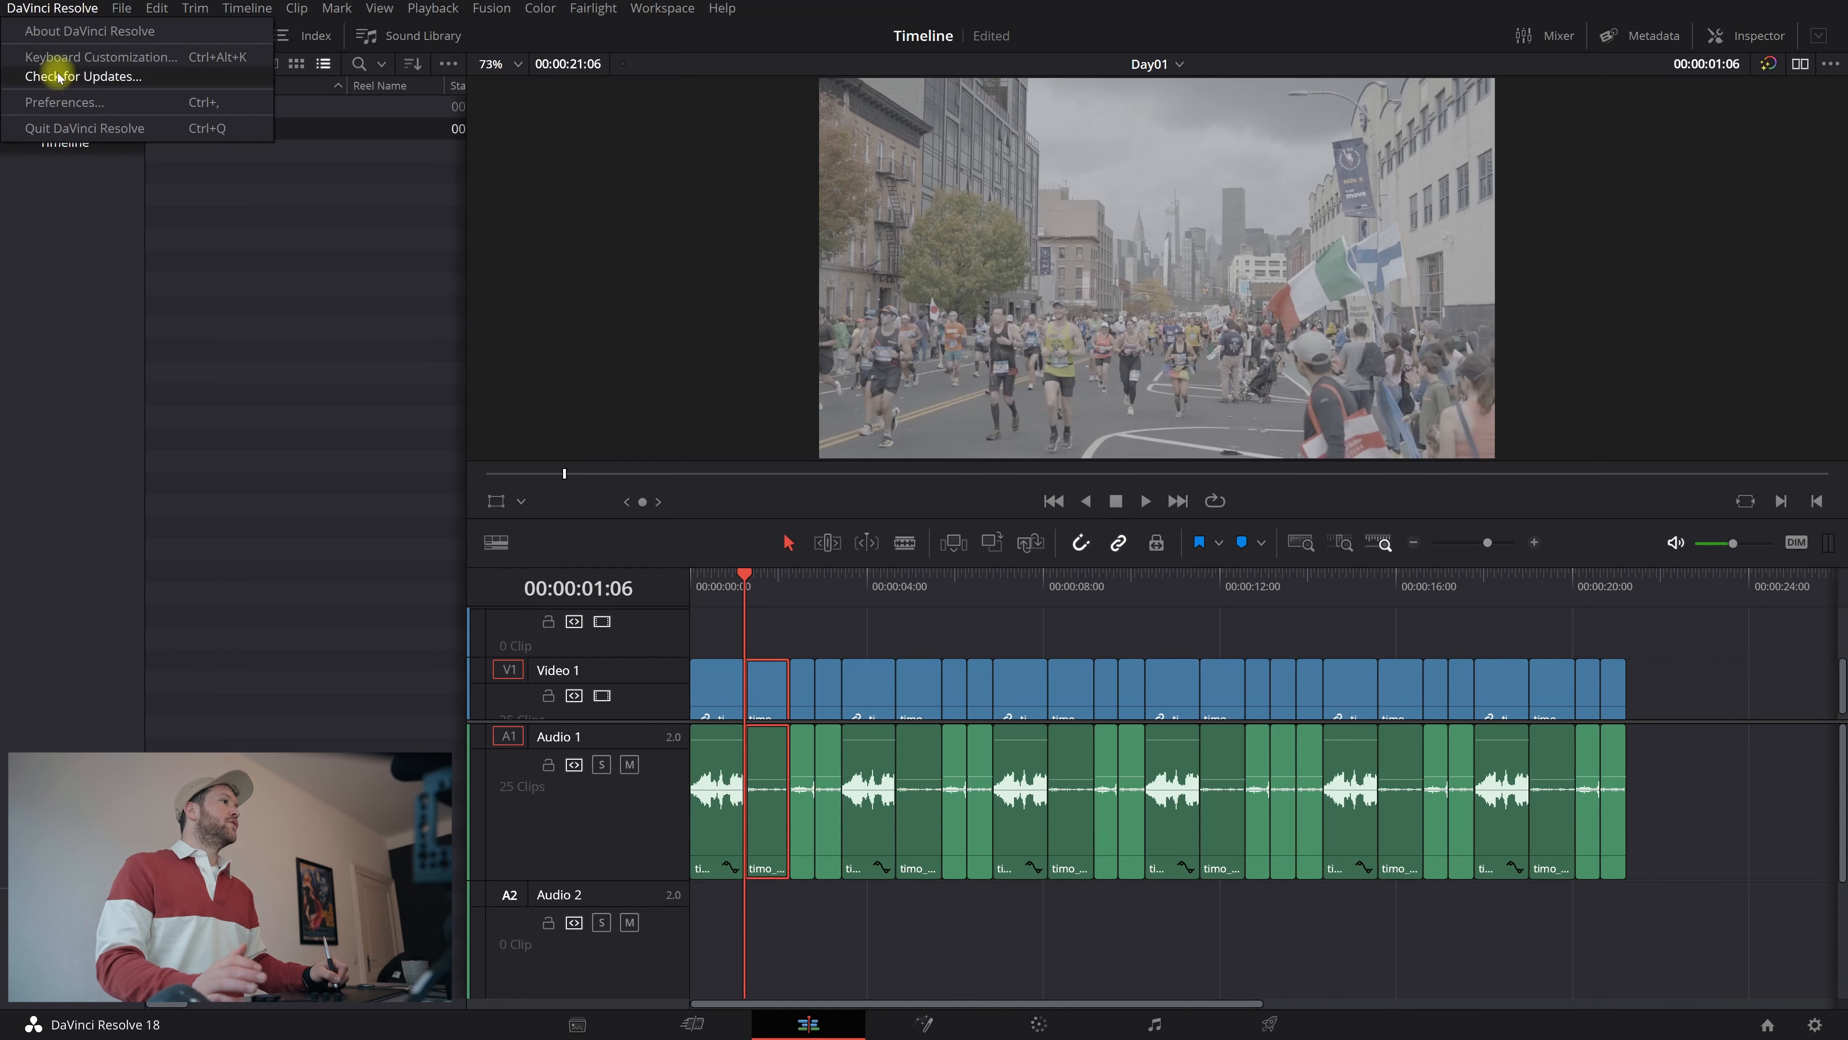
pyautogui.click(36, 58)
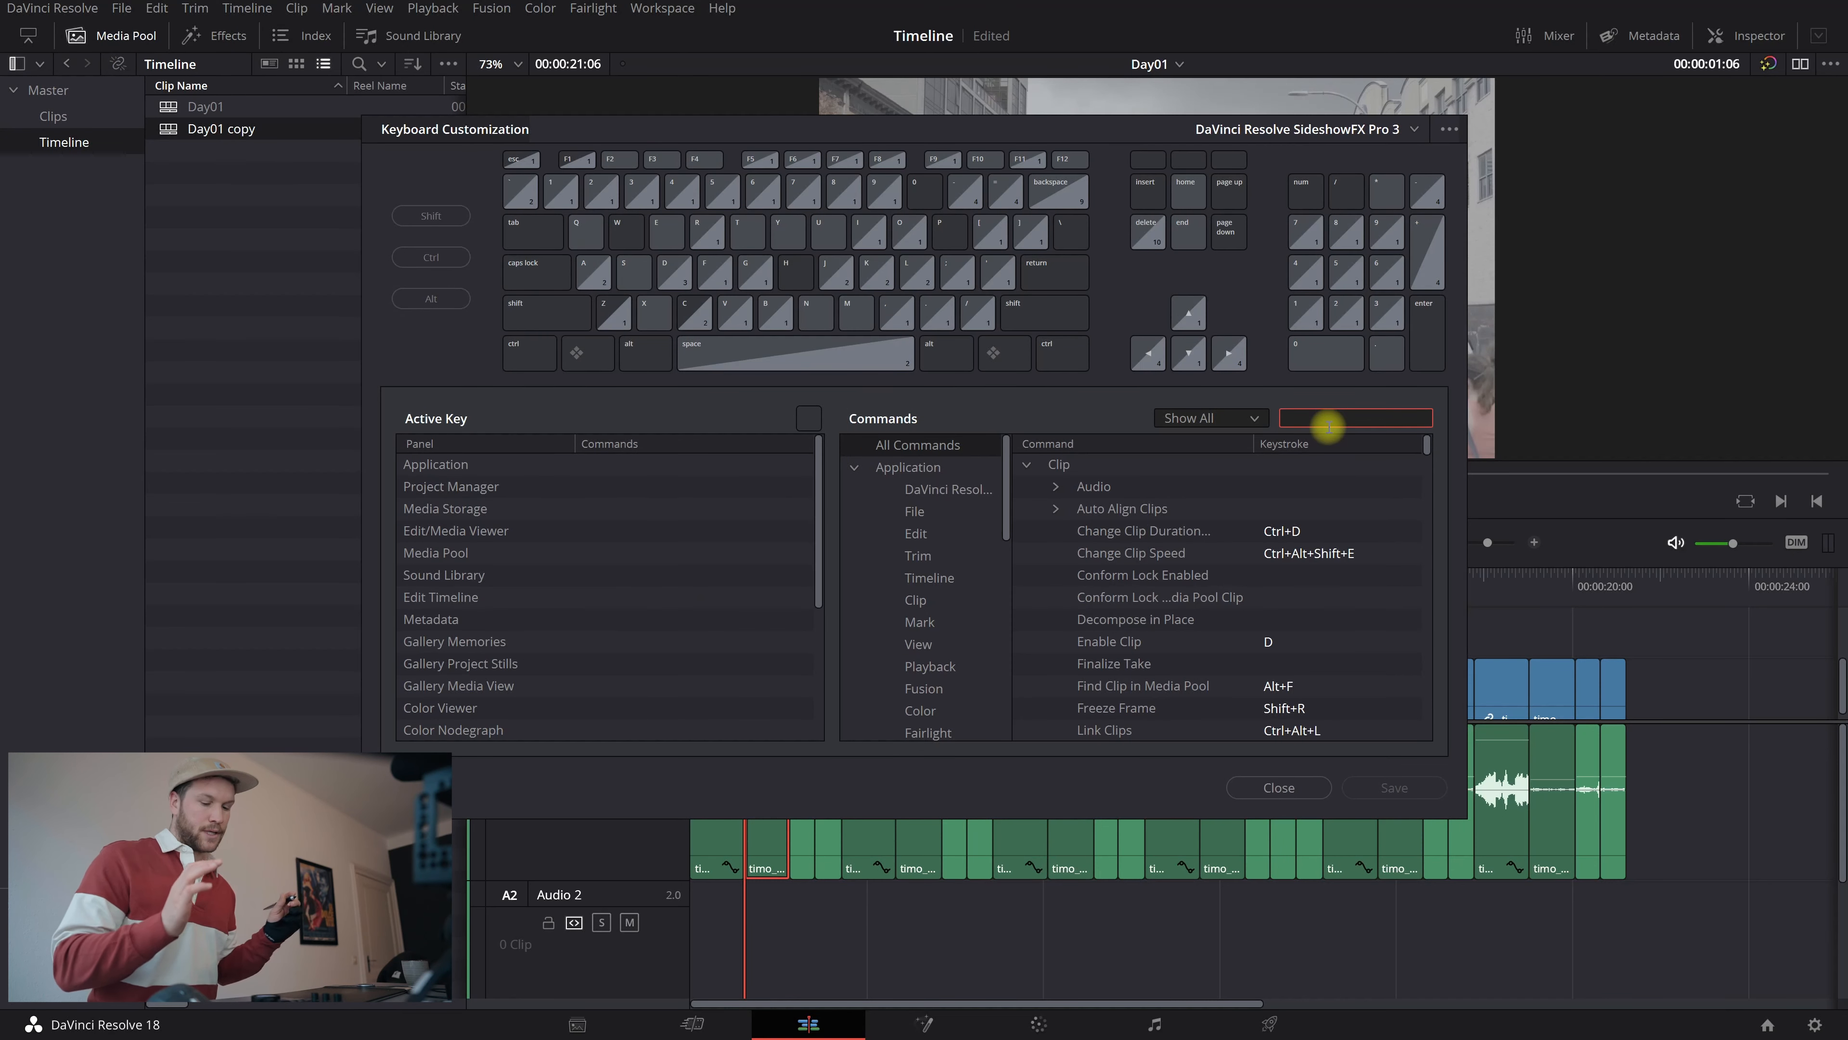
pyautogui.write('fast')
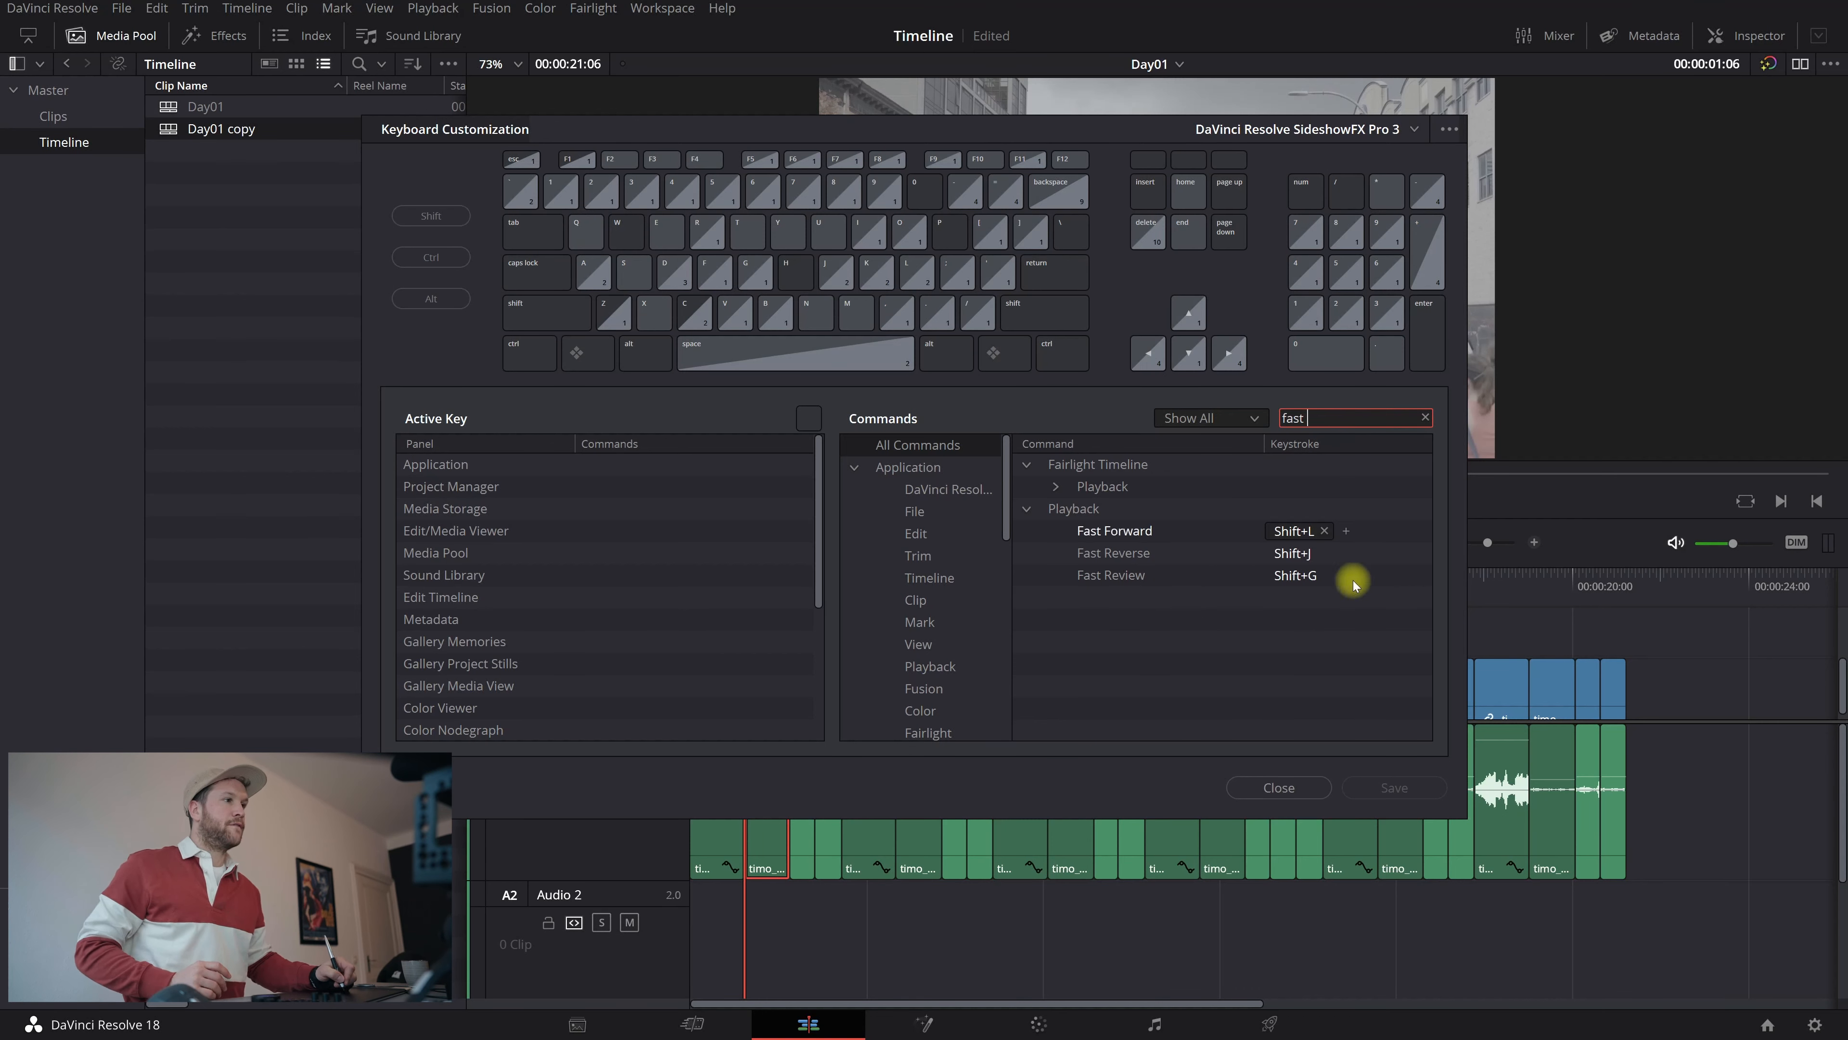
pyautogui.click(1125, 555)
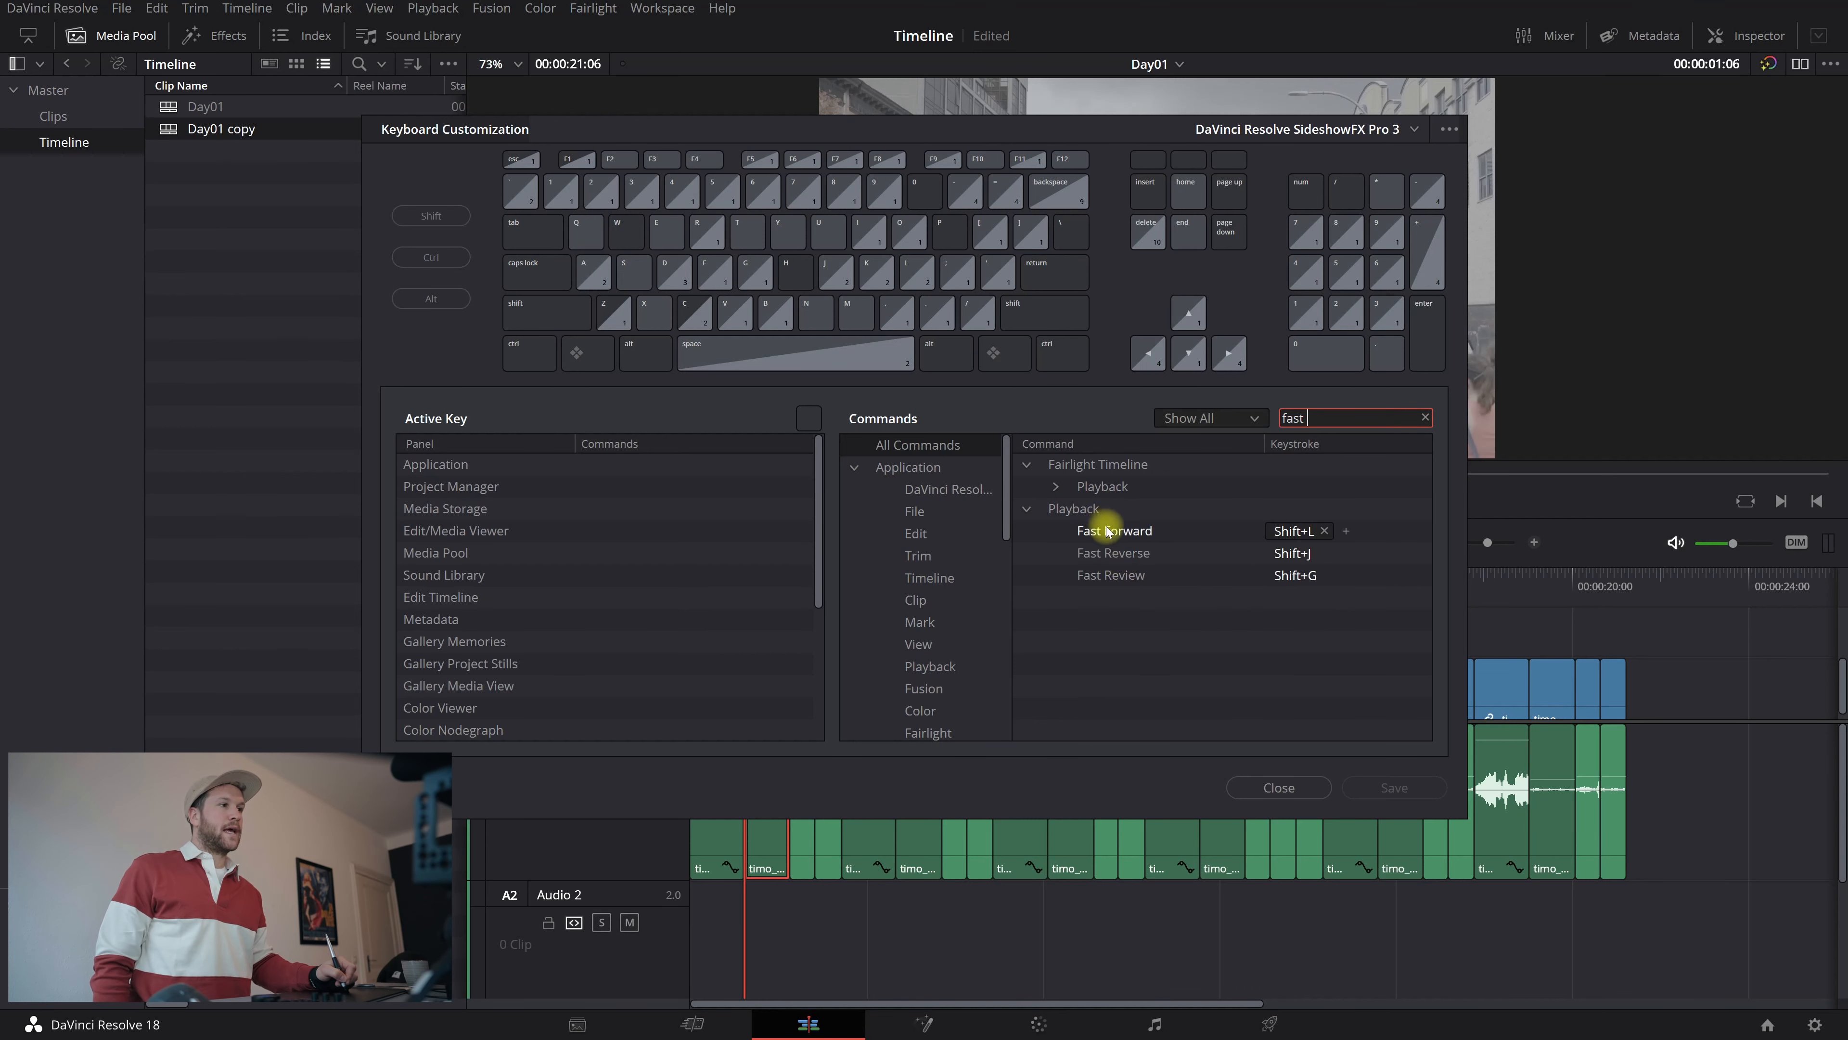
pyautogui.click(1153, 535)
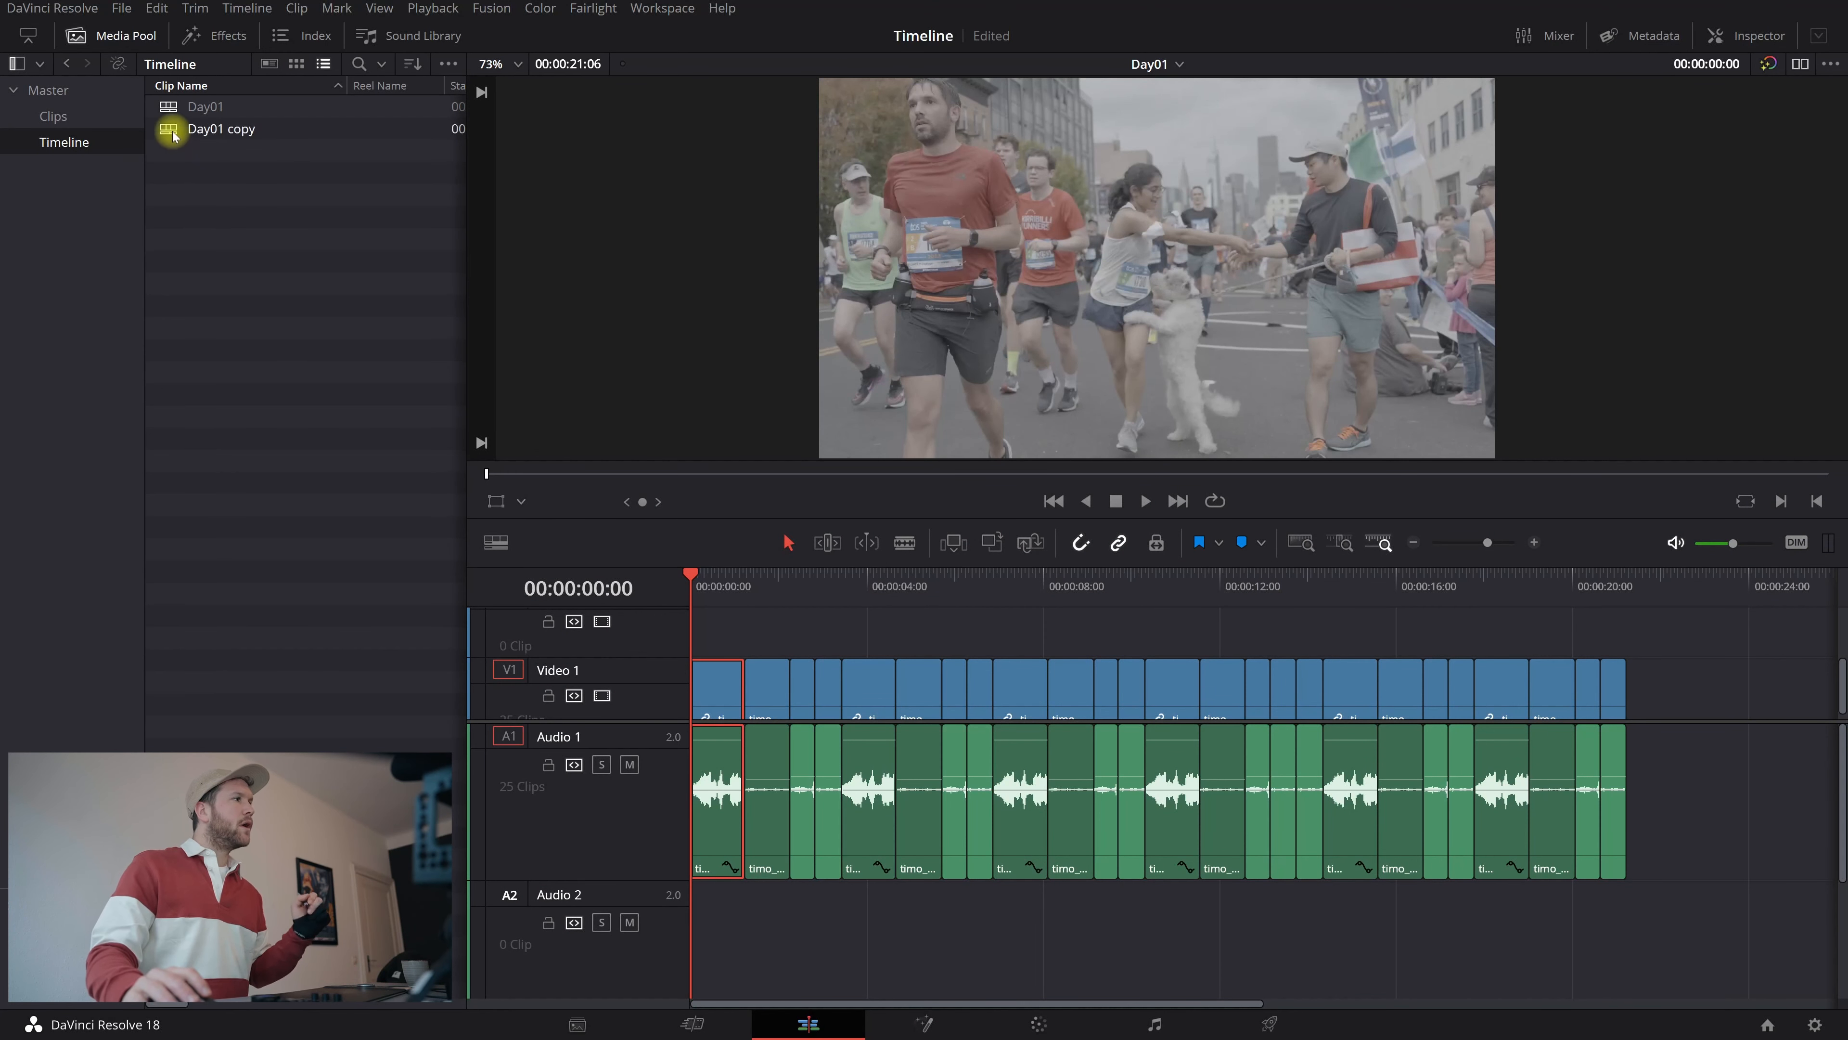
# - Open the Day01 copy timeline and rename it "Day01 duplicate timeline"
pyautogui.doubleClick(198, 130)
pyautogui.click(200, 130)
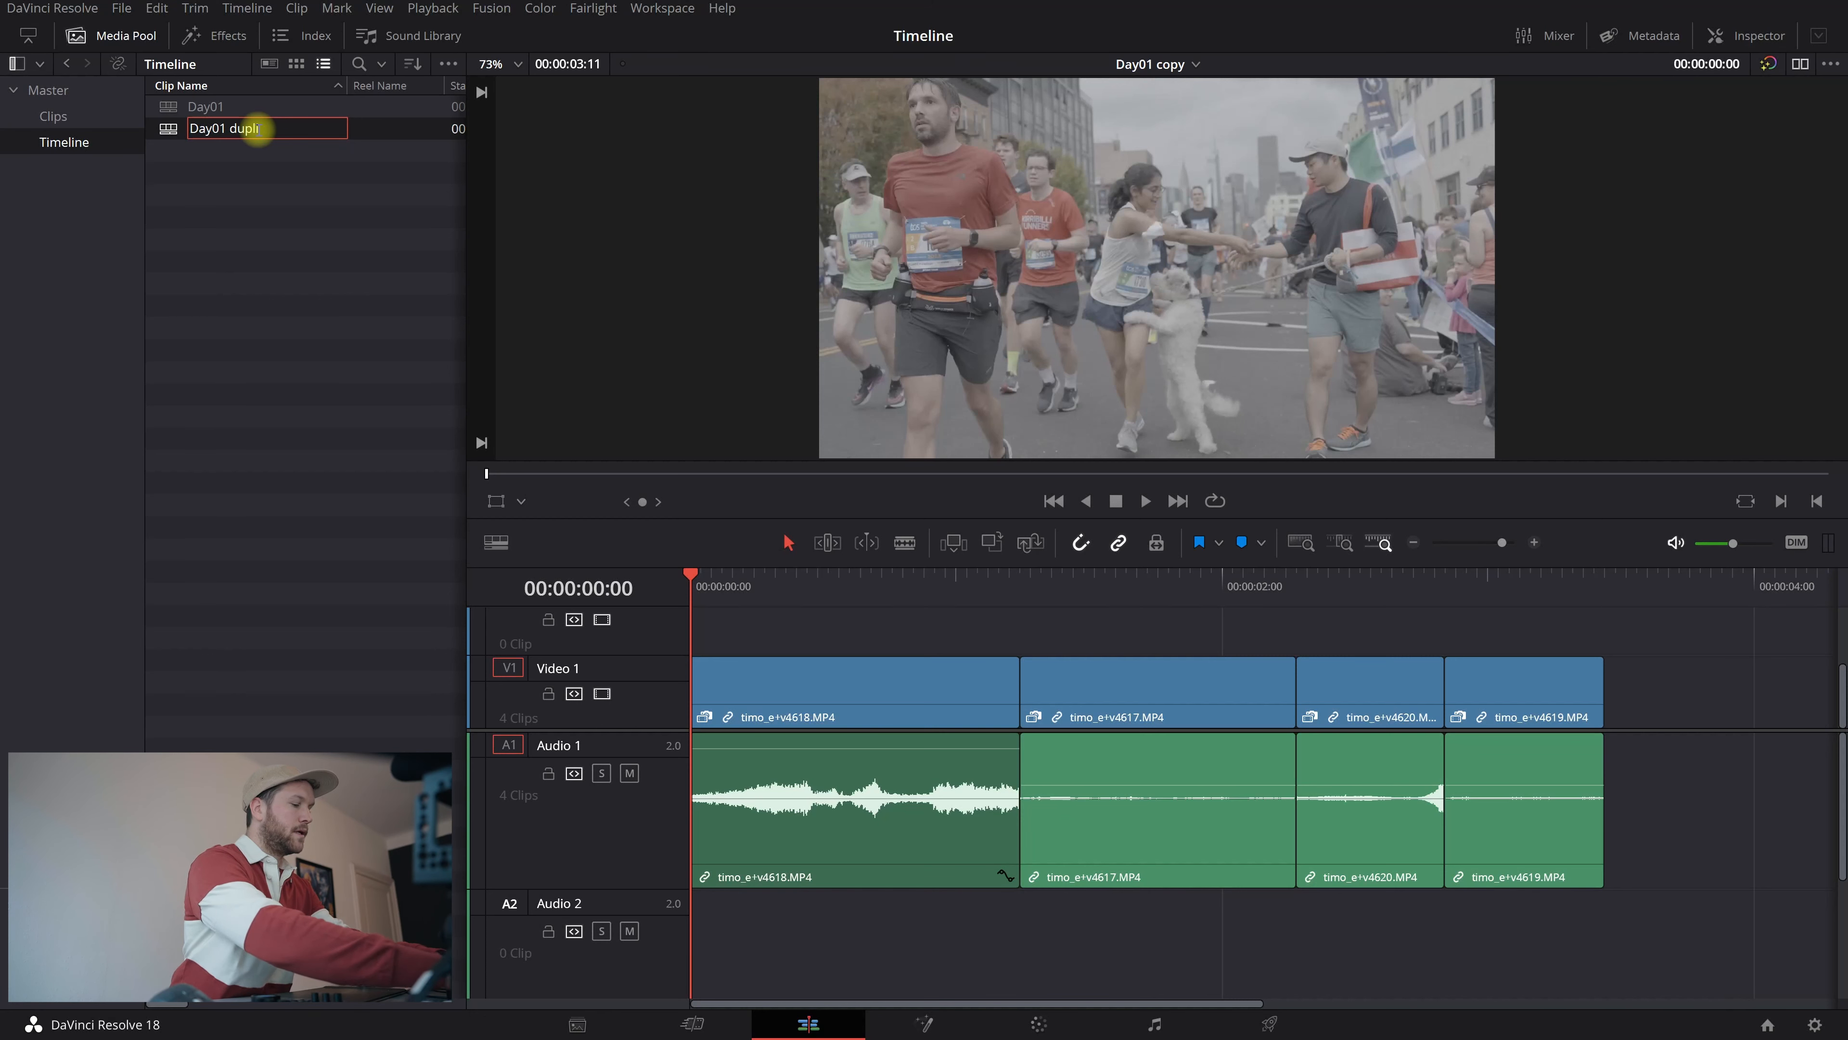
pyautogui.write('duplicate timeline')
pyautogui.press('Return')
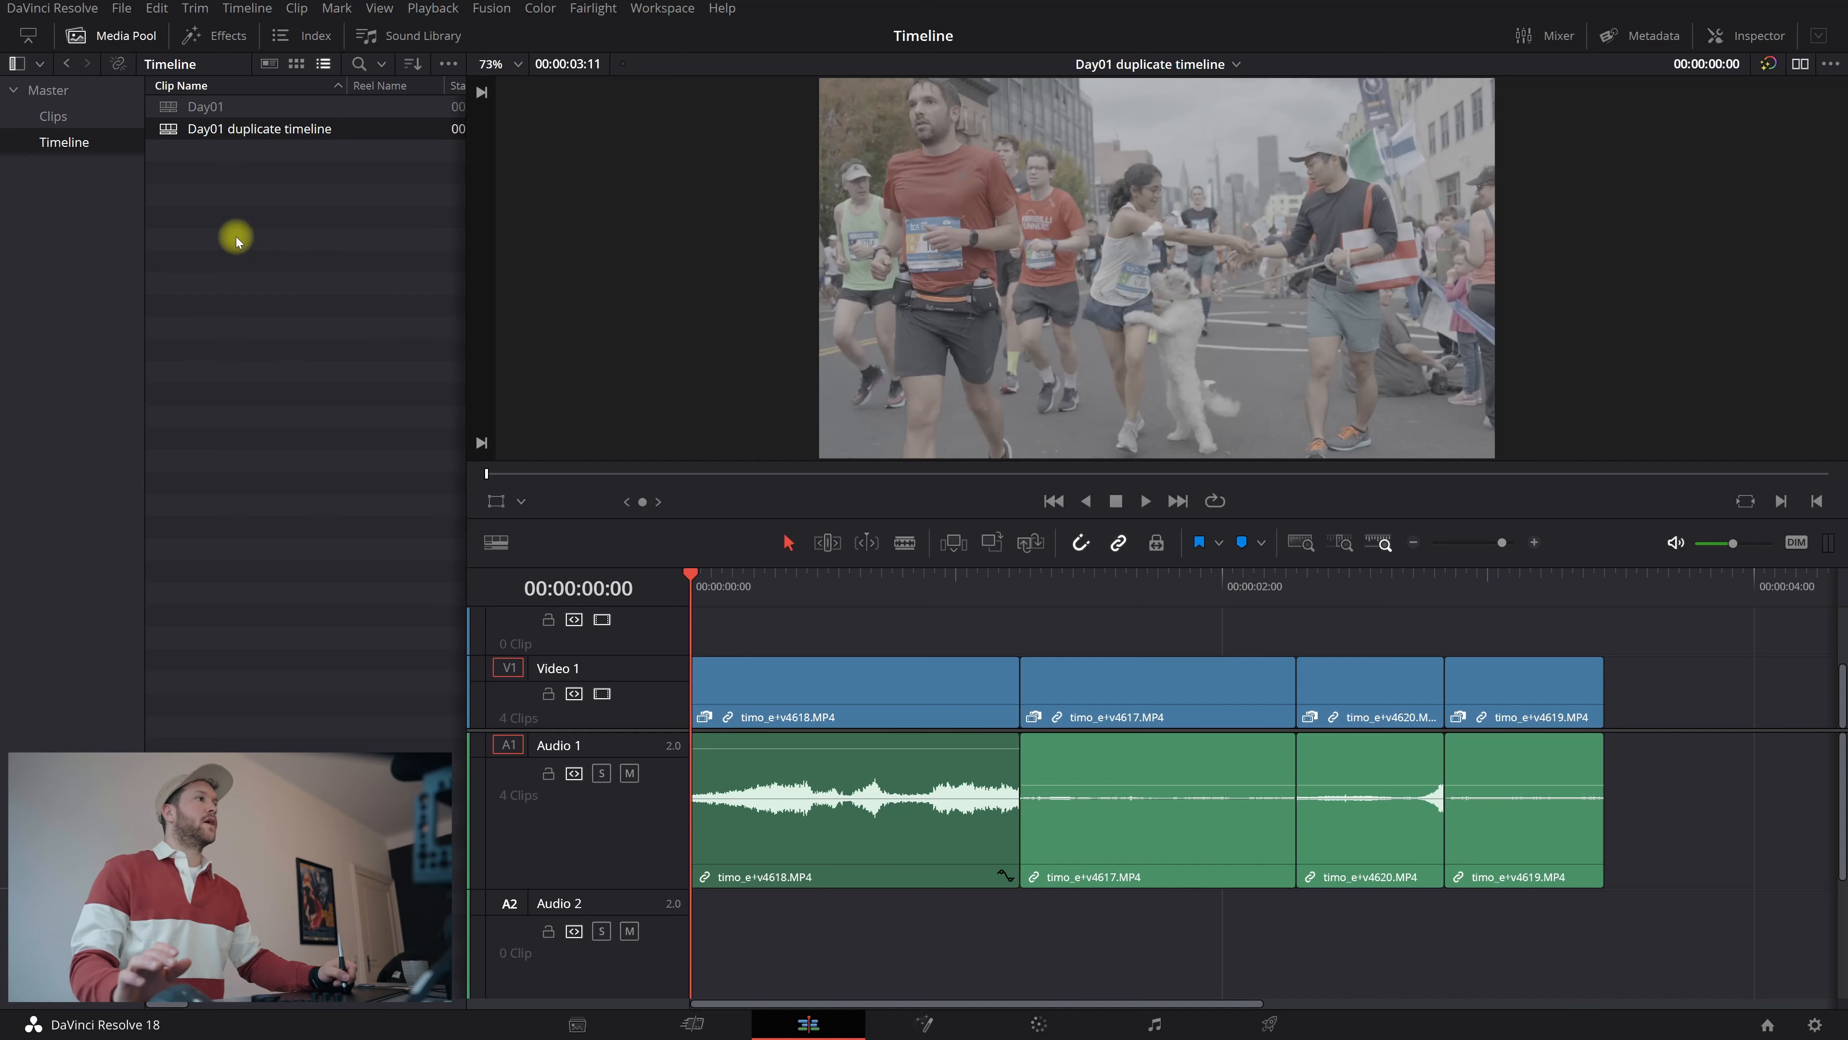